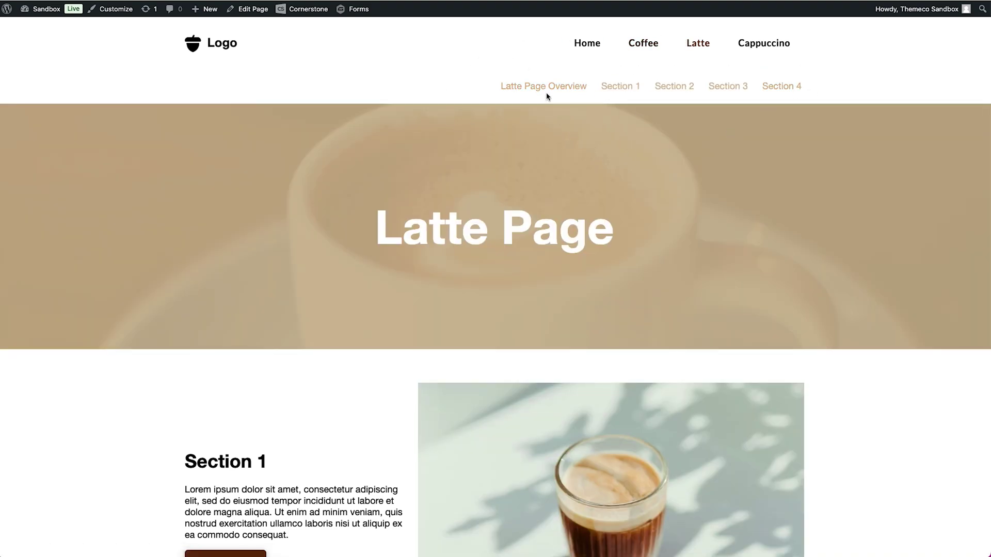
Jump through the Latte page's Sections 1–4 and Overview, then open Cappuccino's Section 1.
click(622, 83)
click(688, 69)
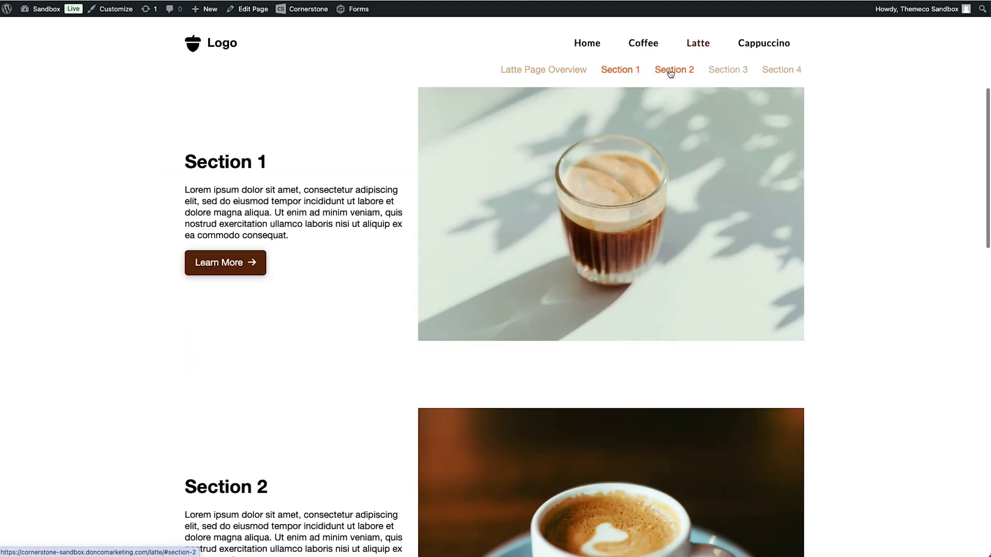
click(729, 72)
click(779, 73)
click(558, 71)
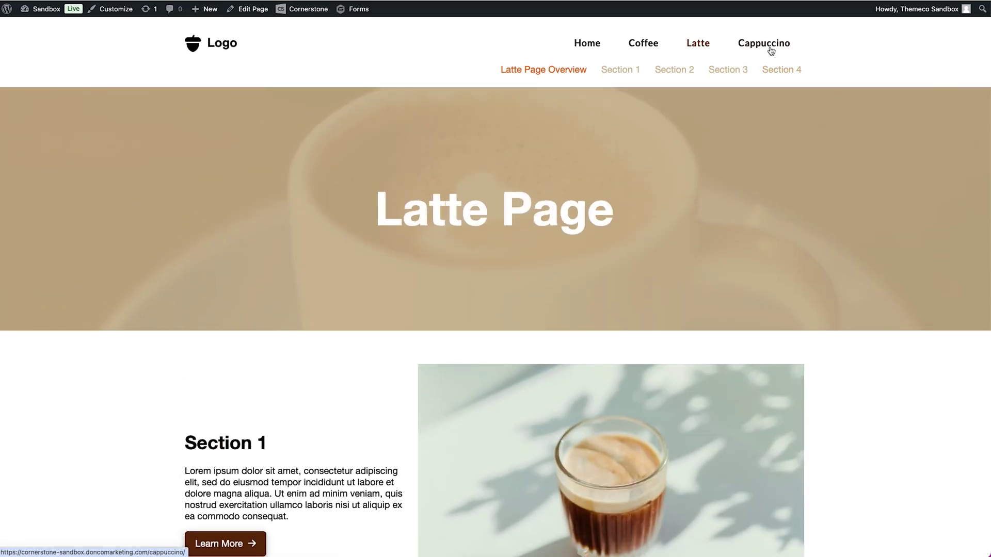
click(770, 44)
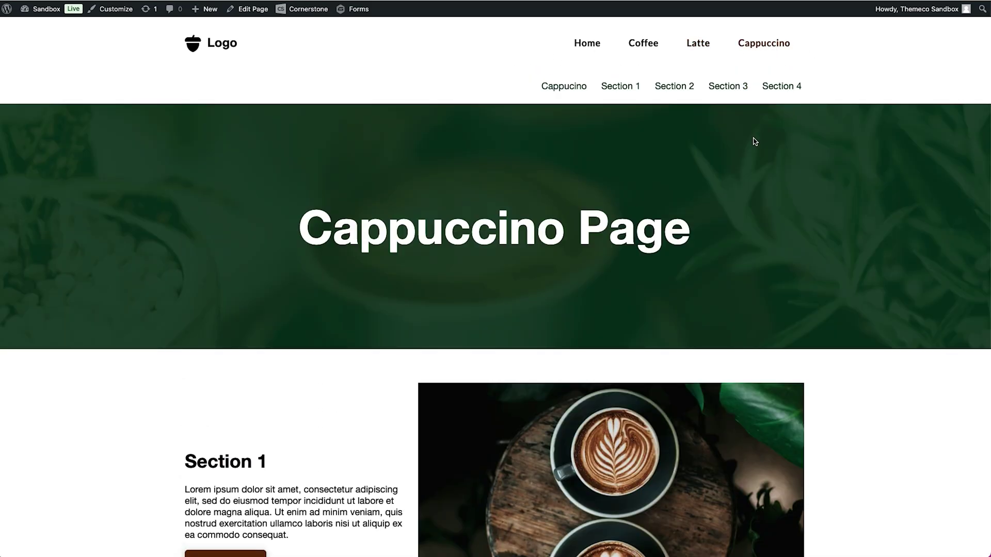
click(620, 87)
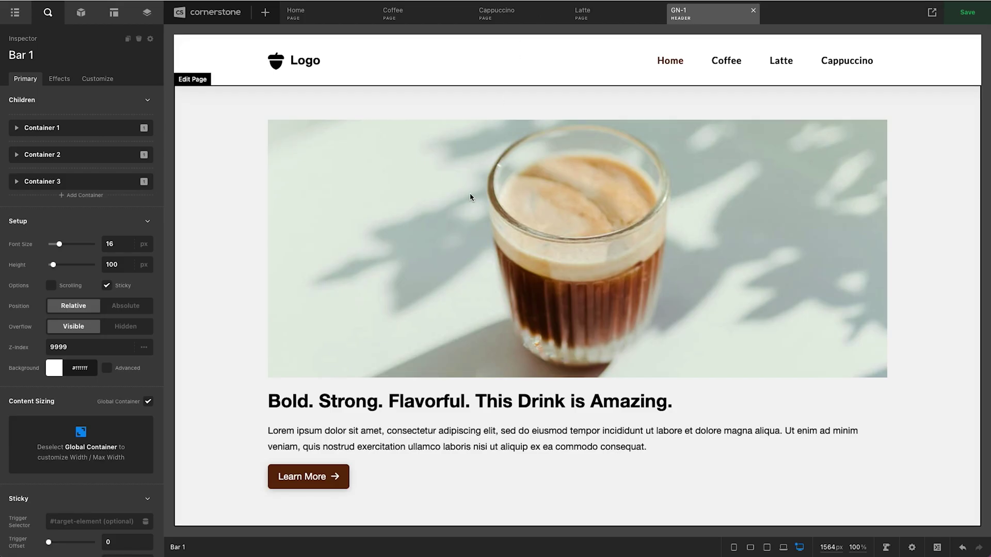
Leave the GN-1 header editor and view the live site's Home page.
scroll(426, 265, down, 15)
scroll(435, 266, up, 15)
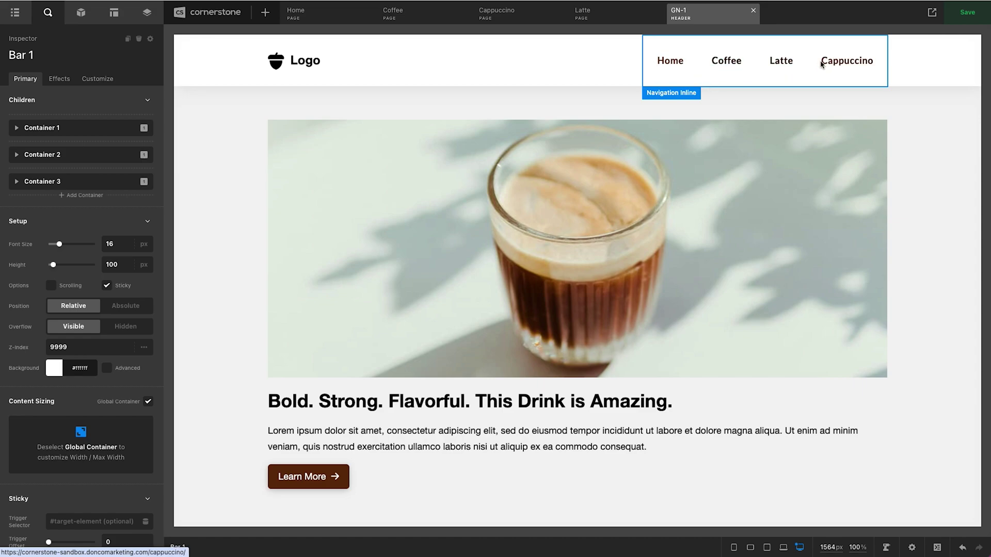
click(931, 14)
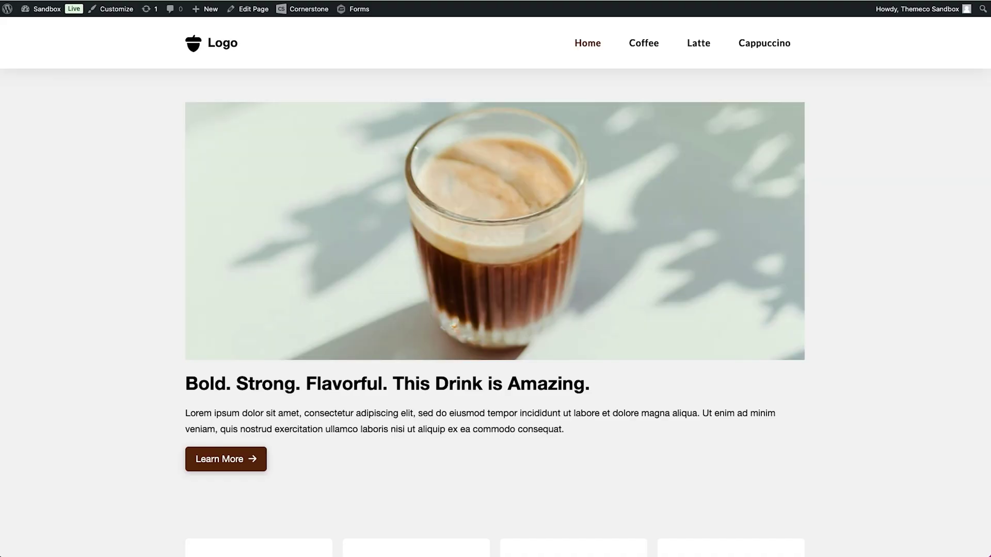
Browse the Coffee page from top to bottom, then open the Latte page.
click(638, 58)
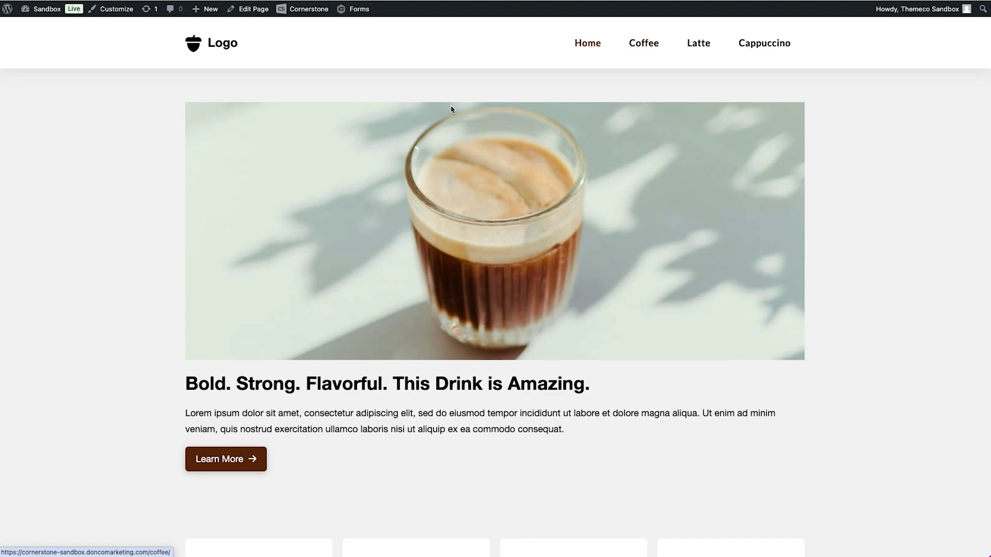
scroll(452, 109, down, 15)
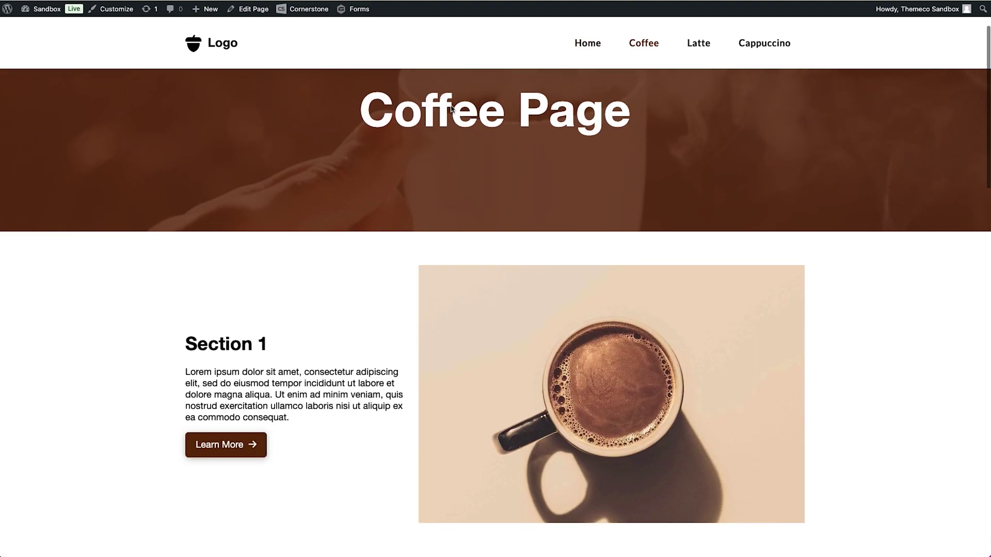
scroll(259, 197, down, 8)
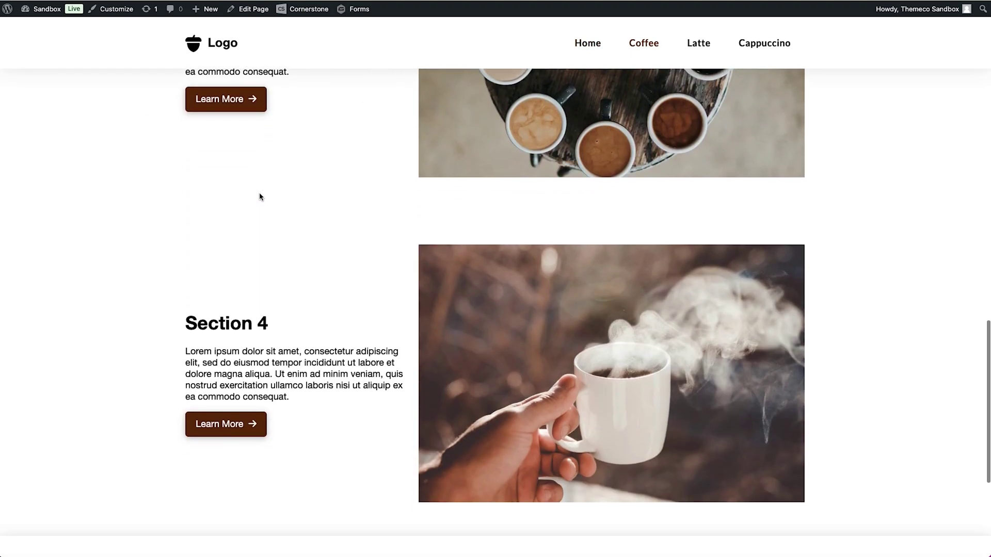
scroll(259, 196, up, 15)
scroll(259, 197, up, 3)
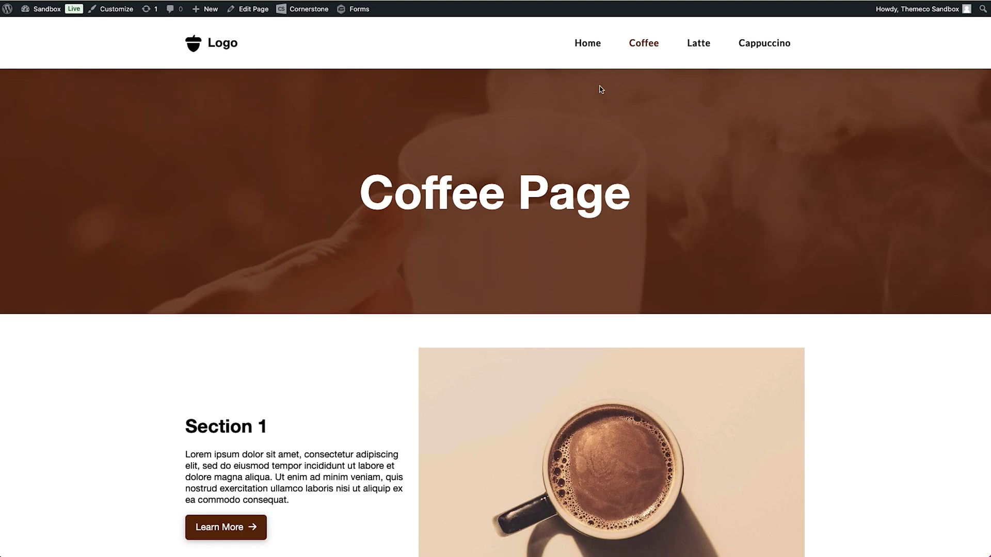
scroll(560, 92, down, 3)
scroll(559, 91, down, 15)
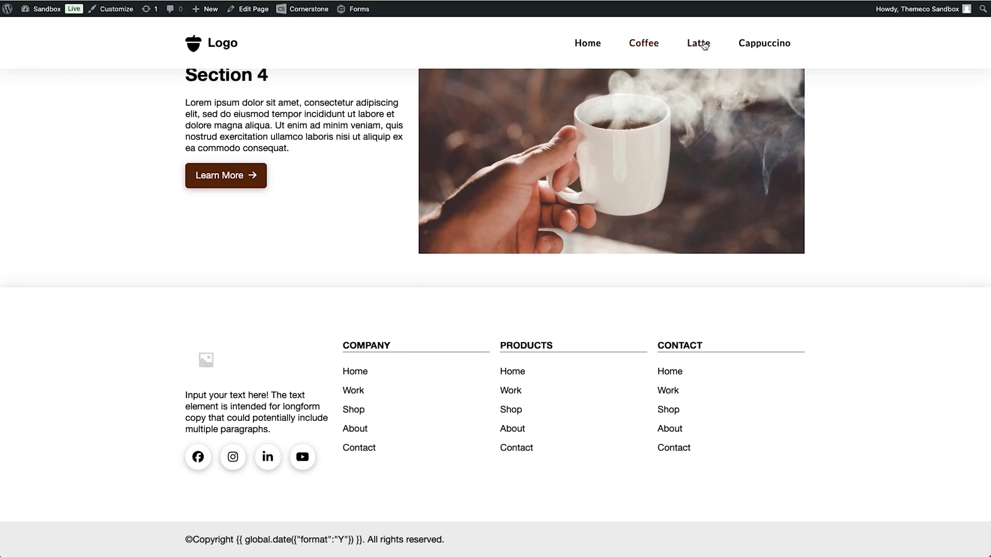
click(703, 45)
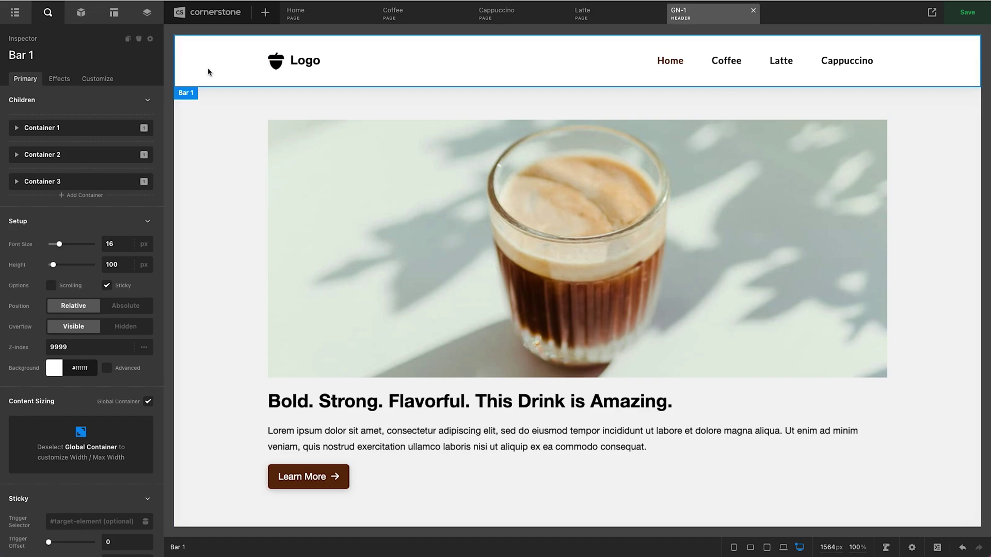
Add Bar 2 below the main menu, trying and then deleting a Navigation Inline element.
click(17, 15)
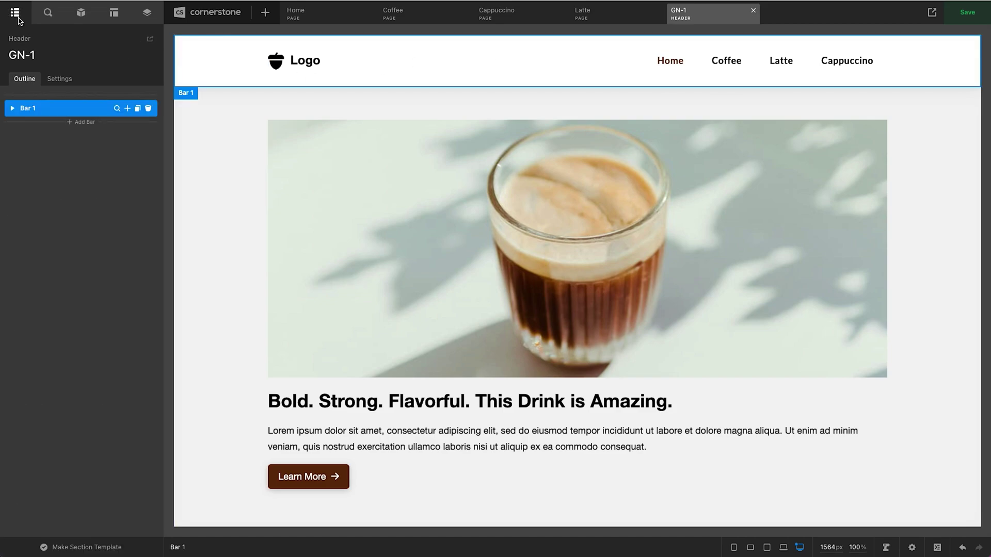
click(80, 123)
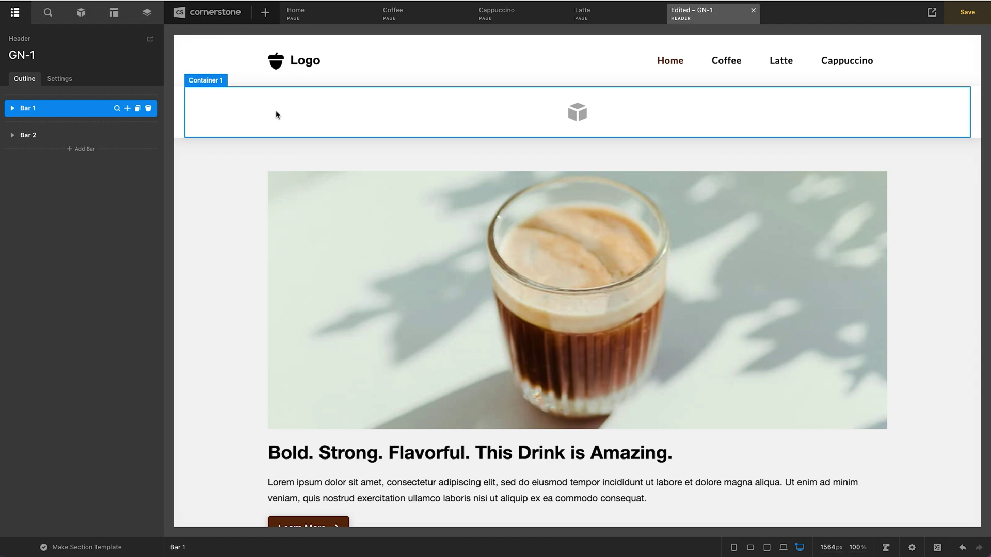
click(93, 22)
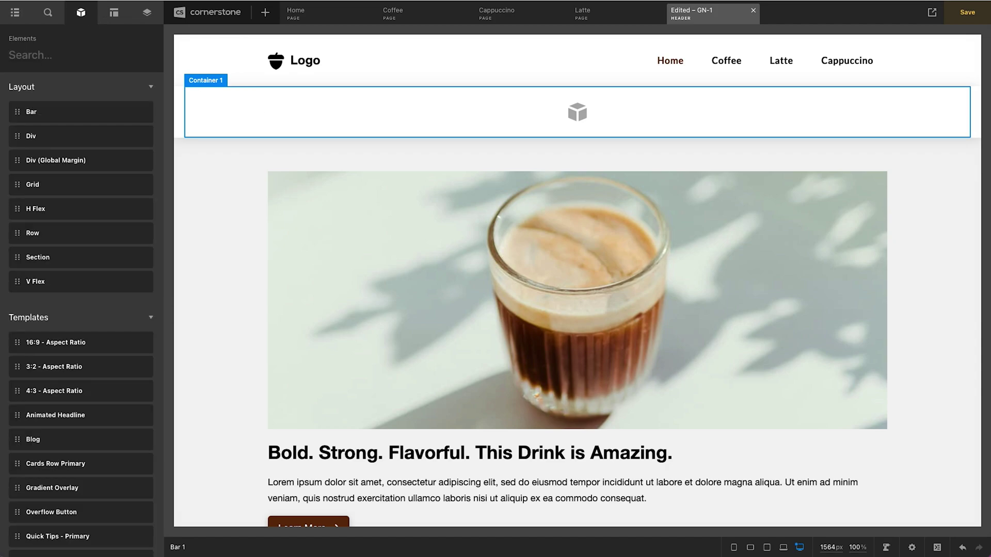
text(nav)
drag(61, 132, 354, 120)
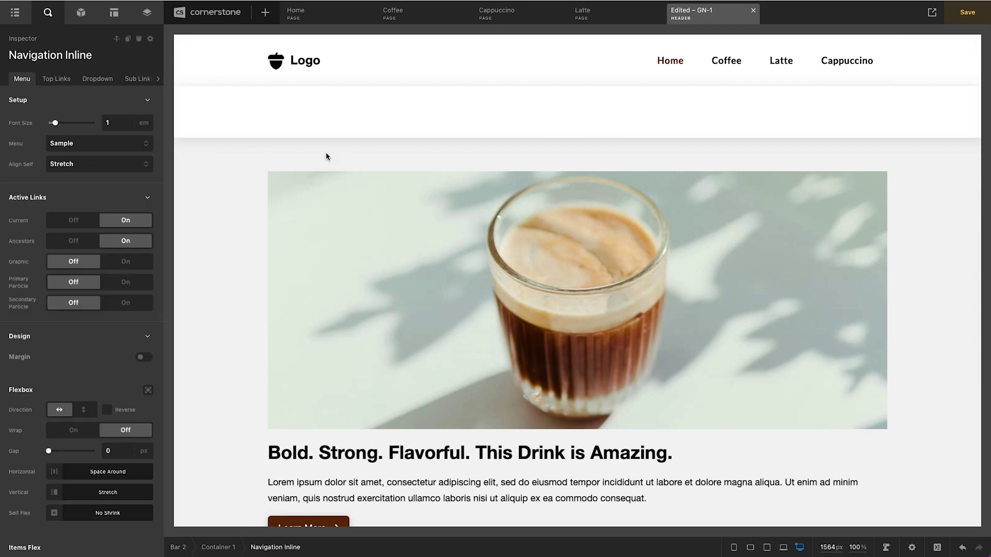
key(Delete)
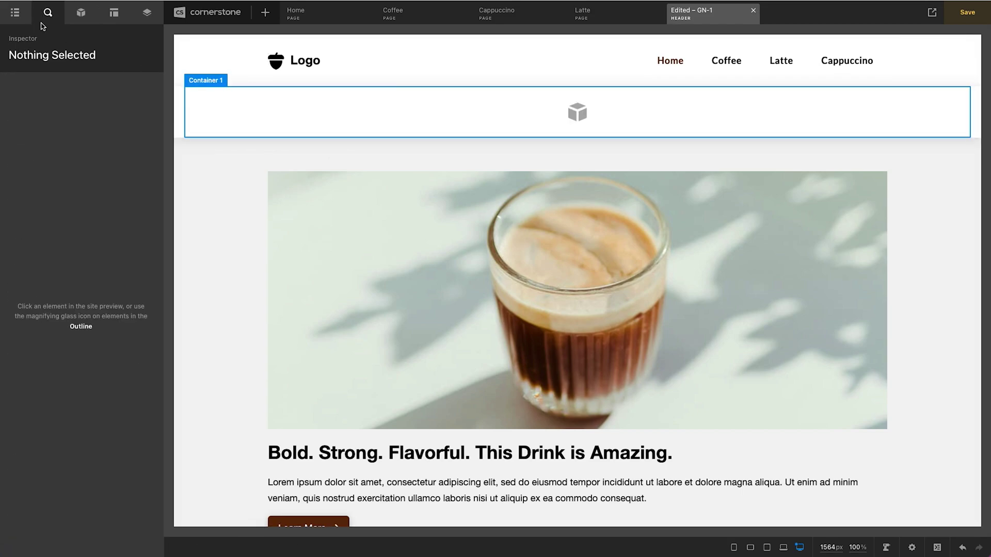
click(83, 14)
Add a button labelled Section 1 linking to #section-1 in Bar 2's container.
text(button)
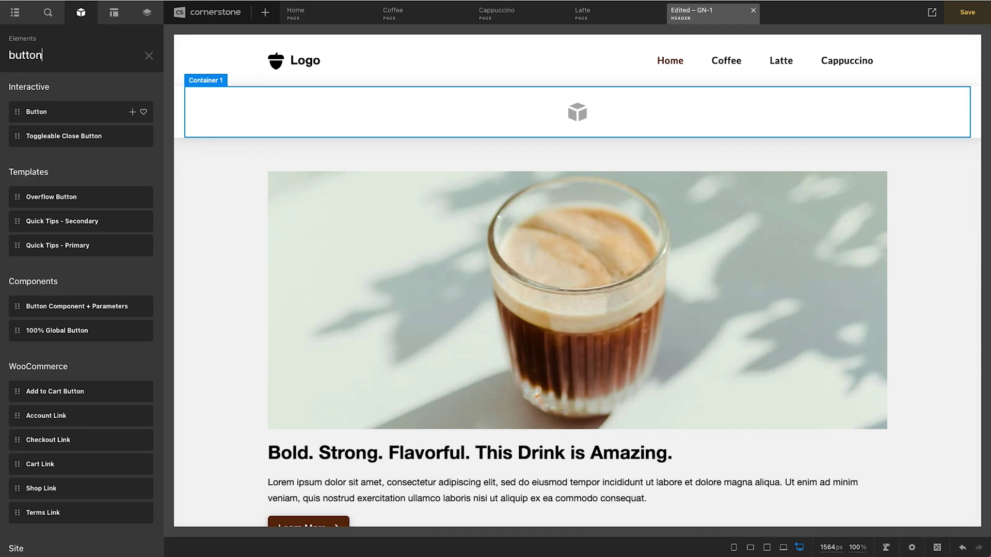
drag(37, 111, 210, 110)
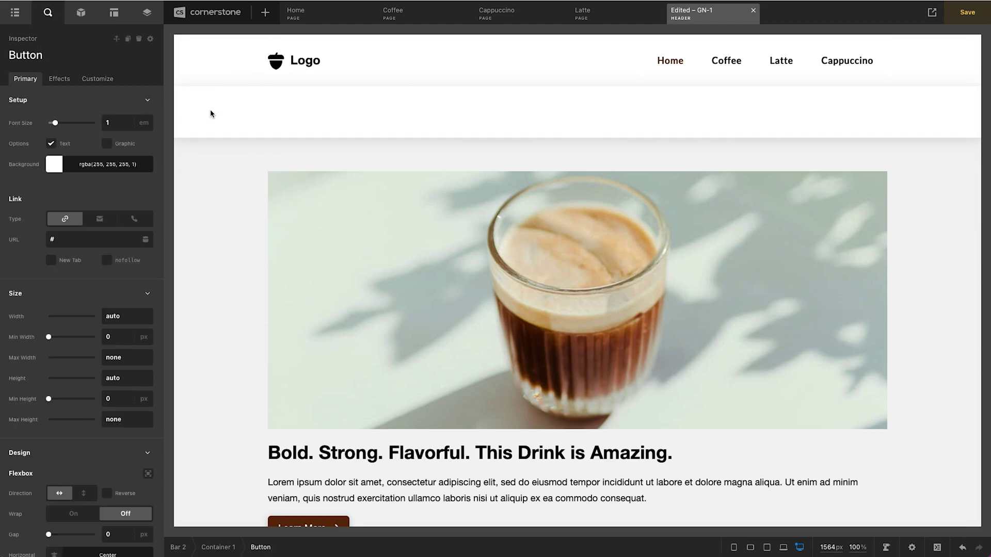
double_click(212, 111)
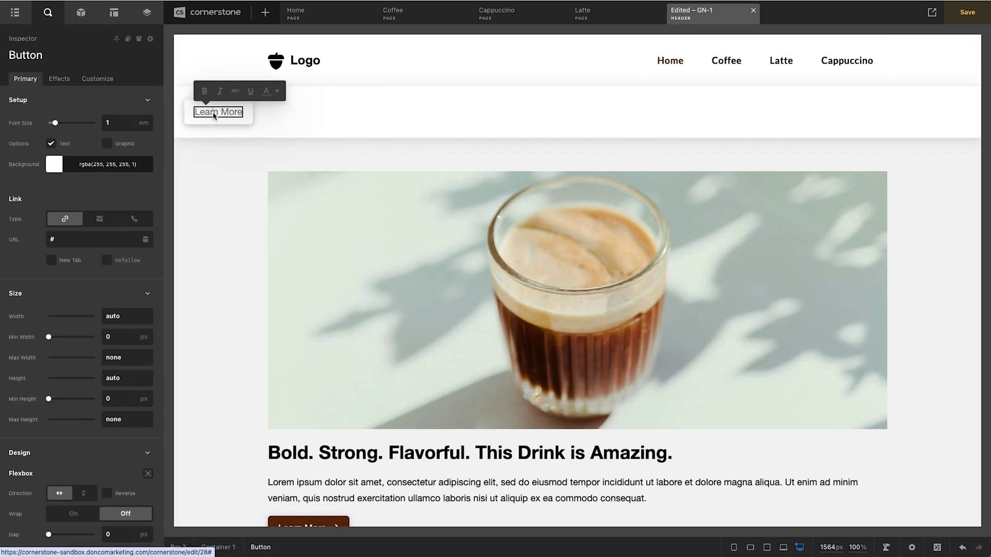
key(ctrl+a)
text(Section 1)
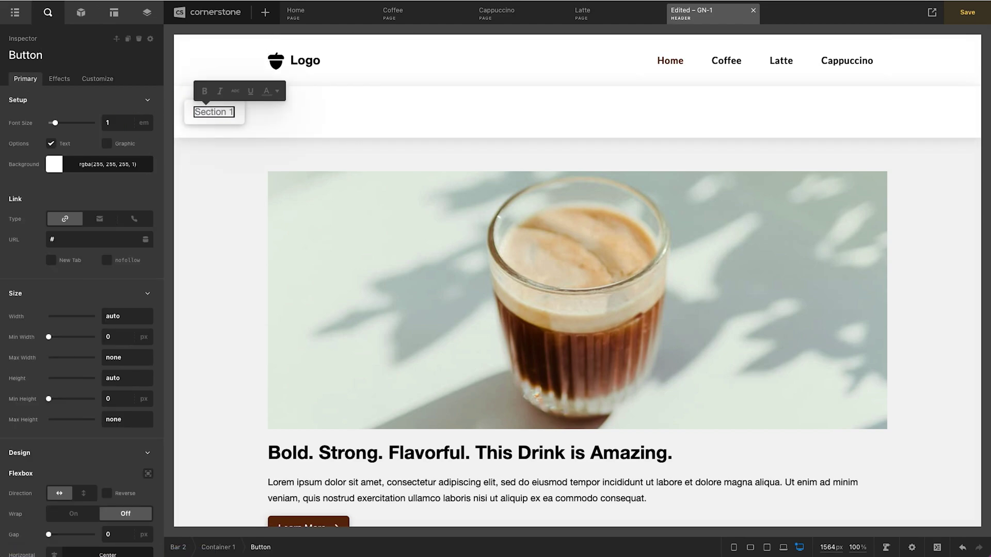
click(82, 239)
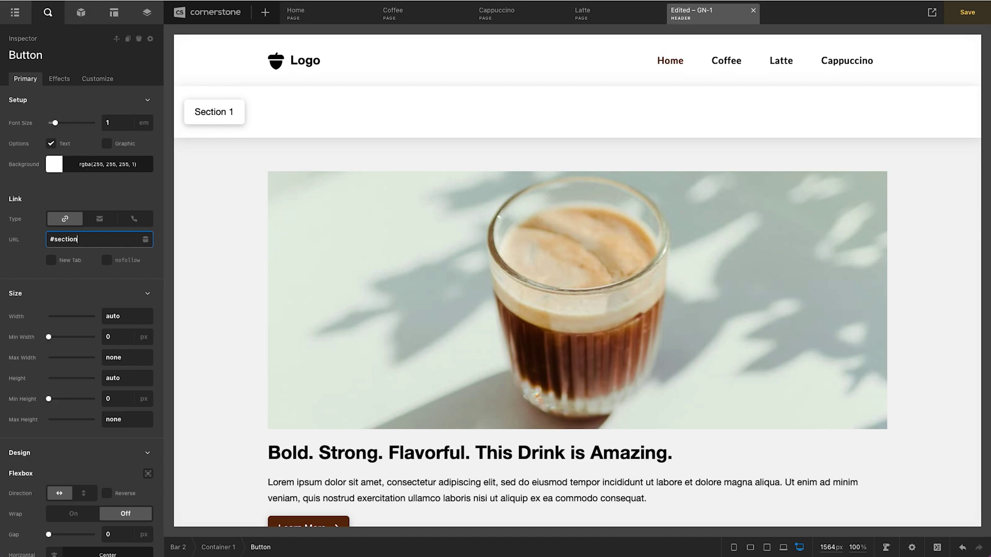
text(section-1)
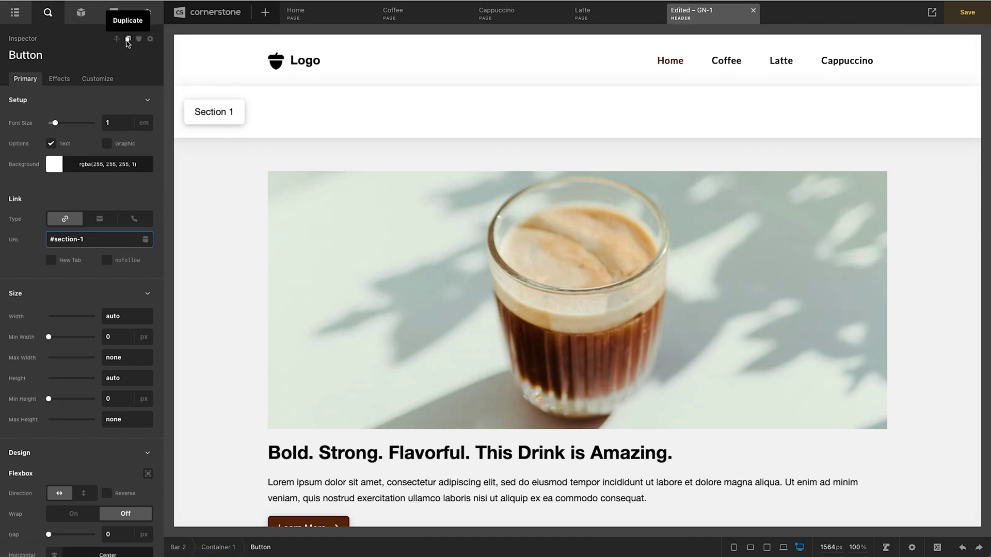
key(Return)
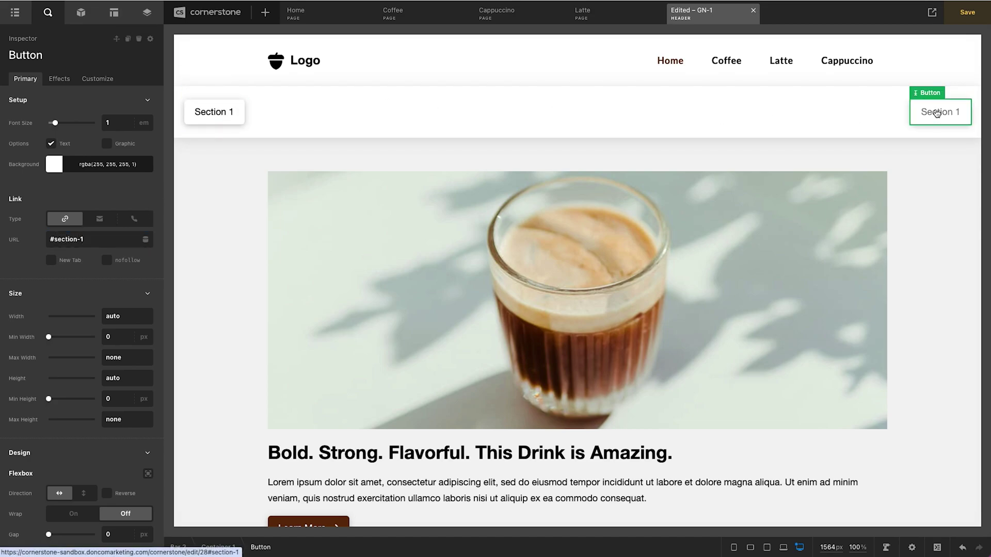
Change the copied button to Section 2 linking to #section-2.
click(111, 242)
key(BackSpace)
text(2)
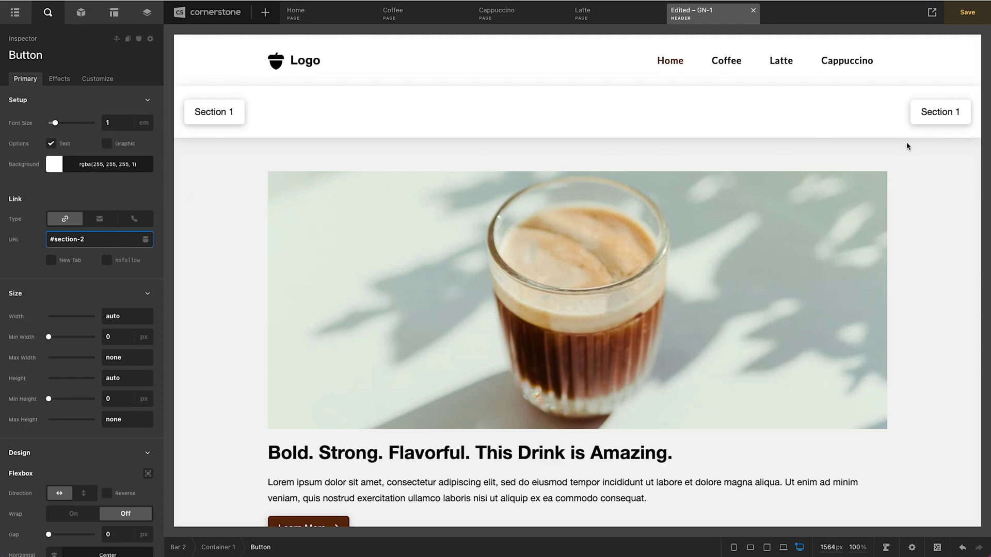
click(935, 111)
double_click(931, 108)
key(BackSpace)
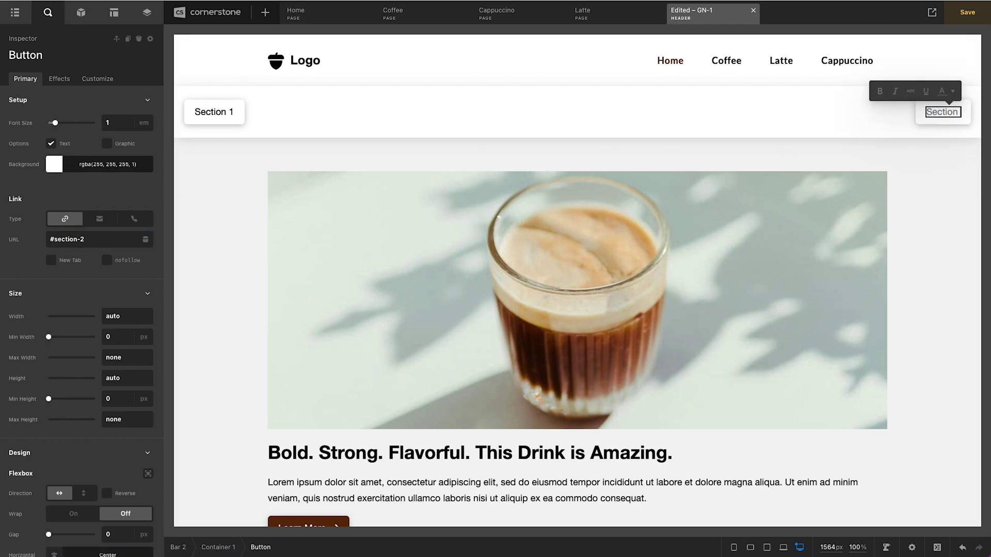
text(2)
click(516, 110)
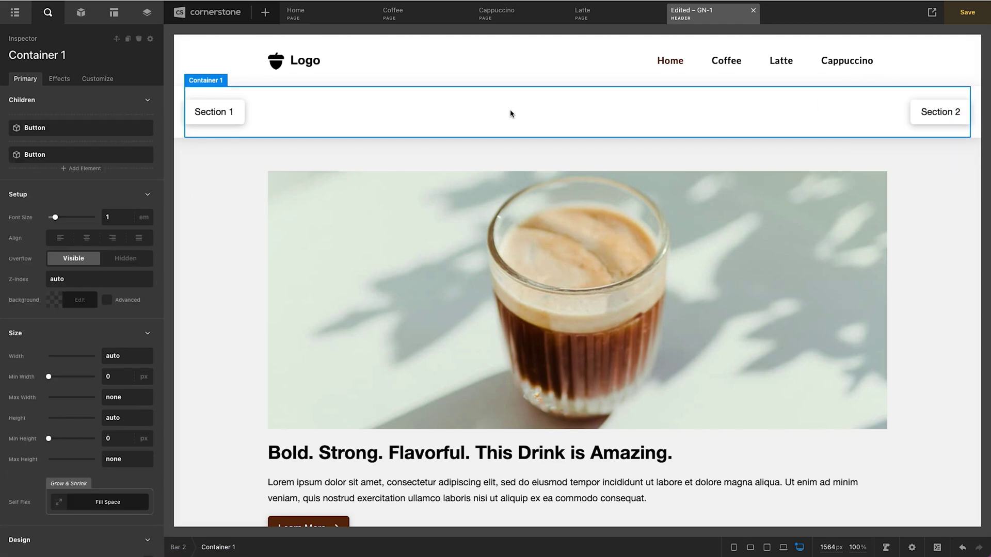
Set Container 1 horizontal alignment to End with a 1em gap, and save the header.
scroll(37, 327, down, 5)
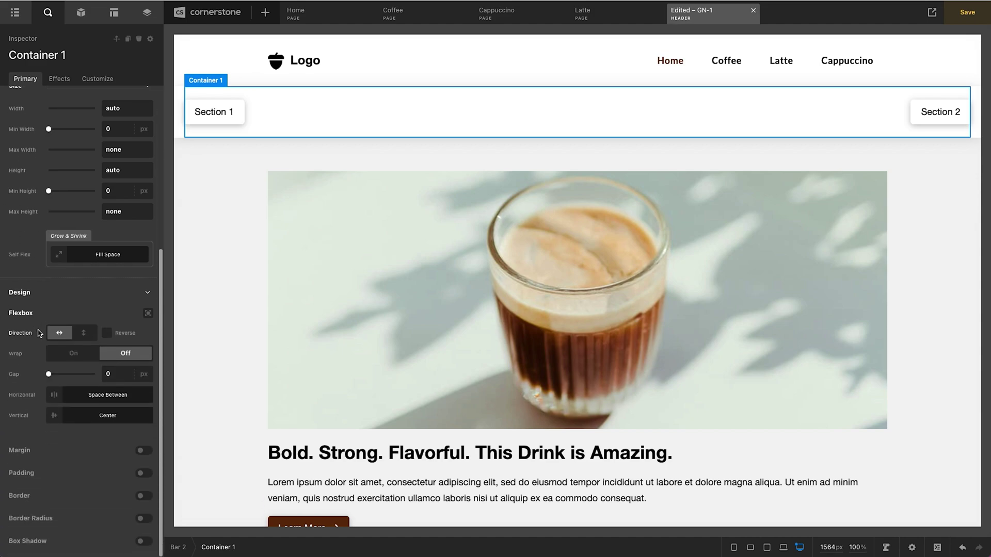
click(75, 396)
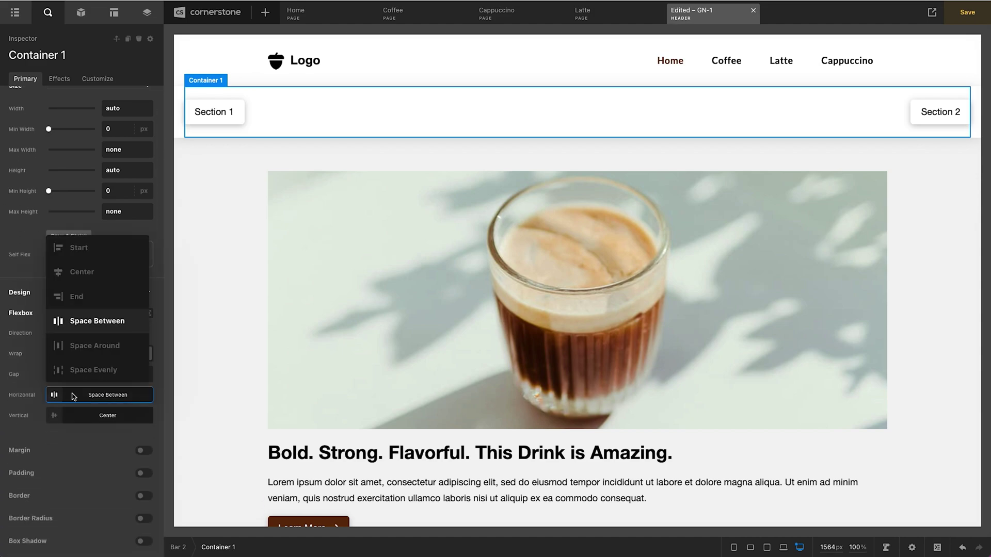
click(79, 296)
click(109, 374)
text(1)
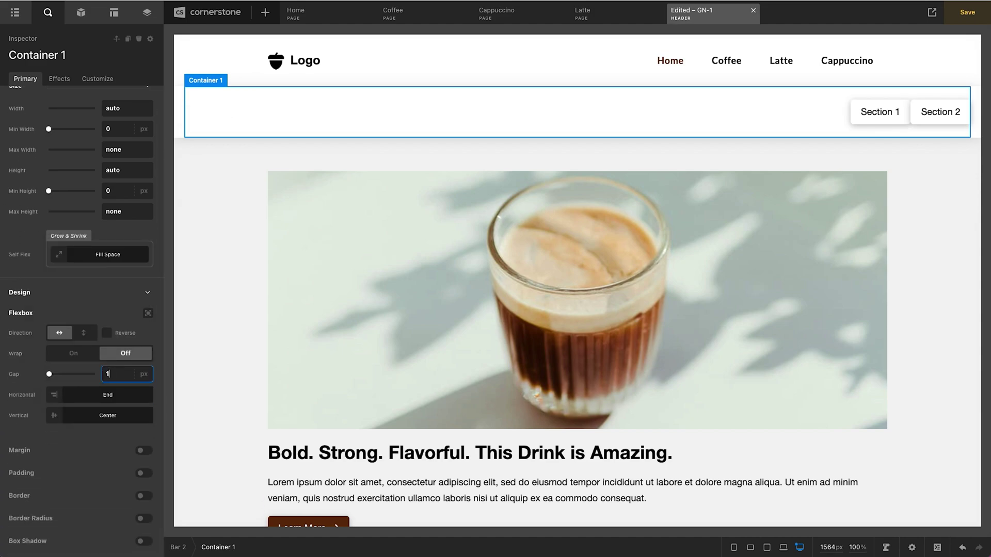
text(em)
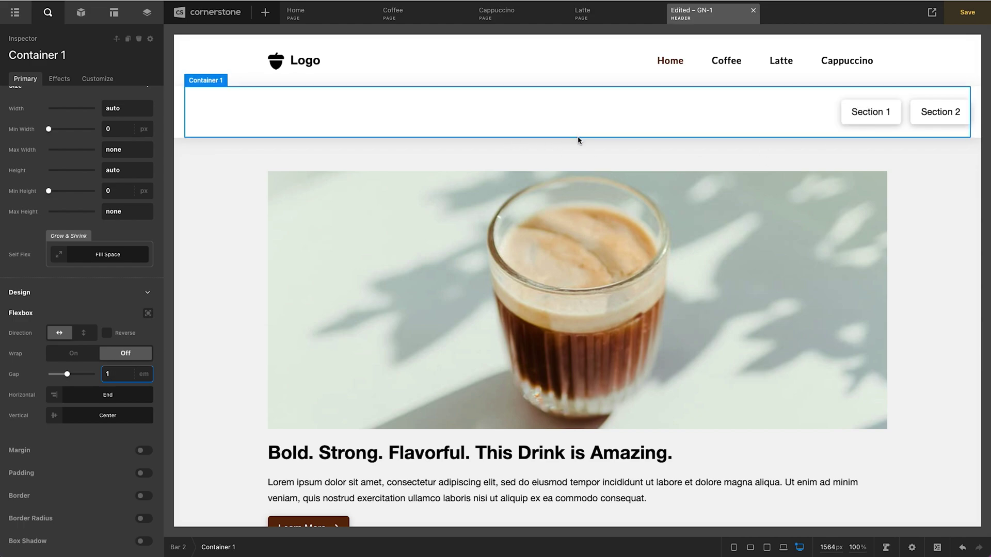
key(ctrl+s)
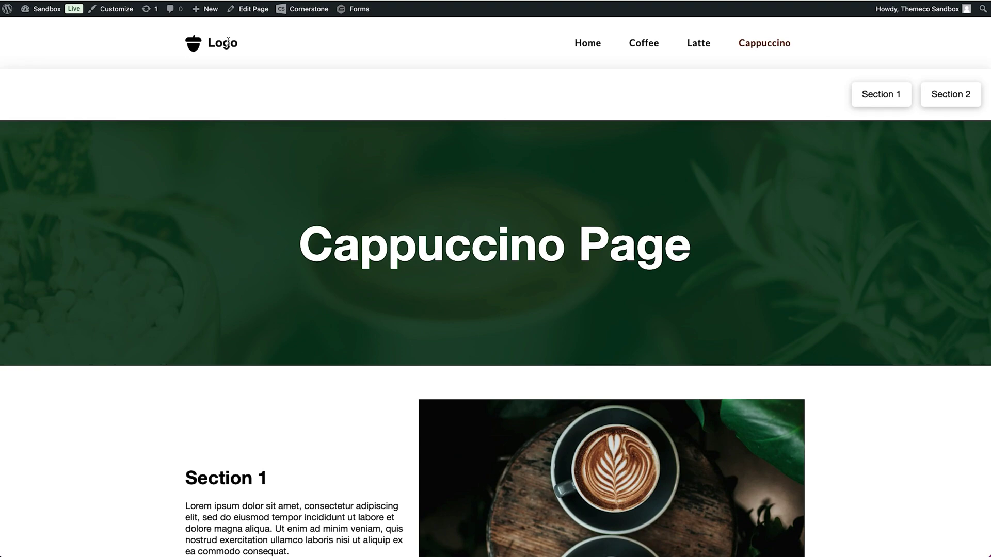
Go to the live Home page to check the section bar.
click(590, 40)
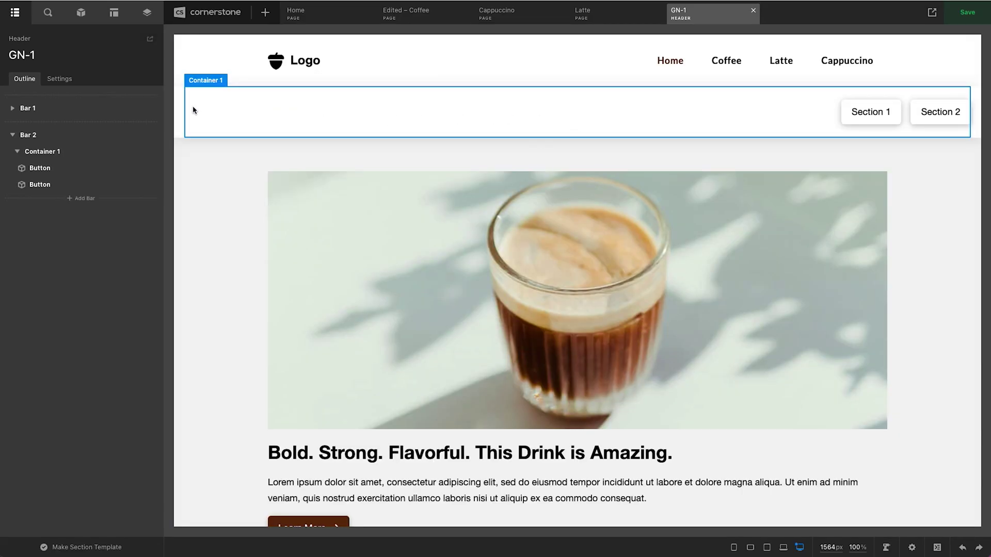
Rename the GN-1 header to Coffee.
click(31, 60)
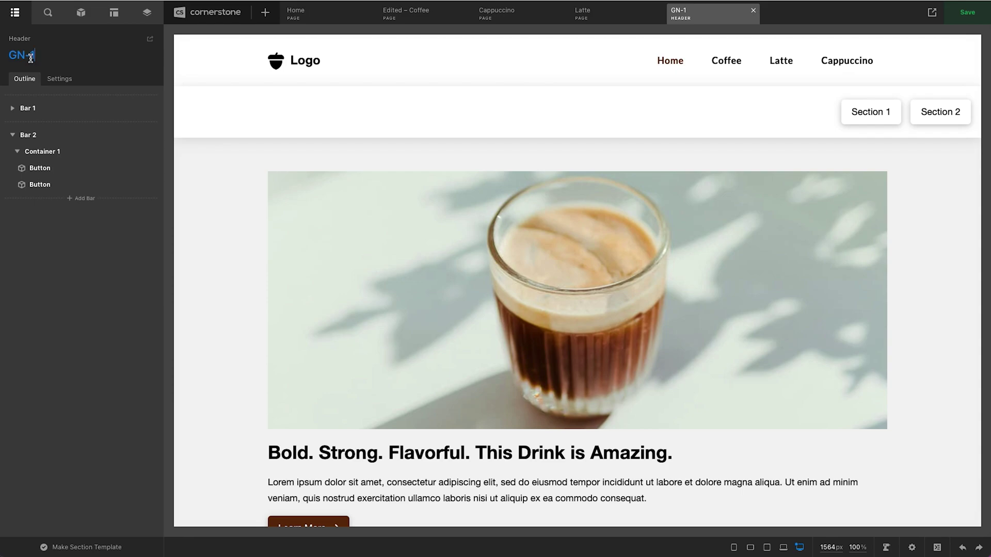
text(Coffee)
key(Return)
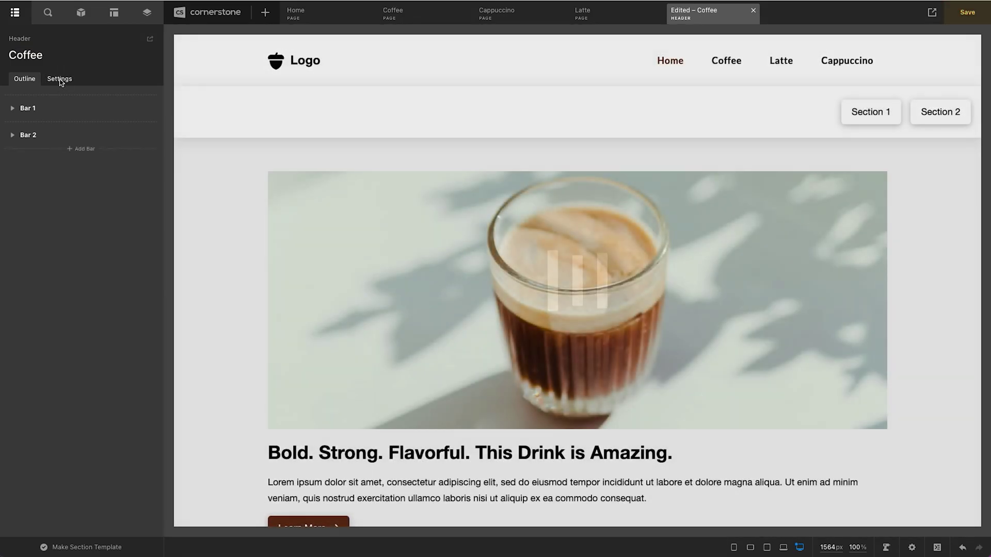
Set the header's display condition to Page (Specific): Coffee.
click(59, 79)
click(62, 196)
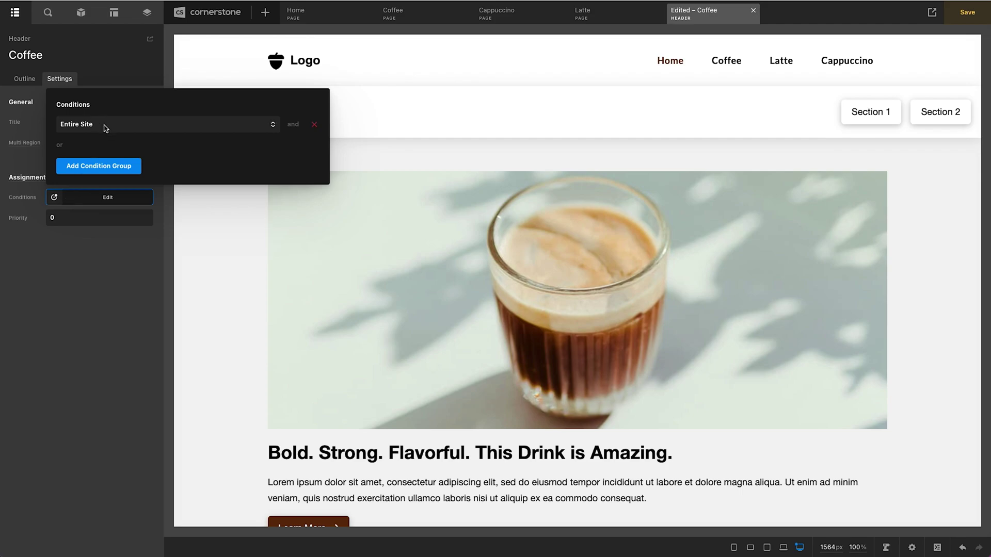
click(218, 128)
scroll(162, 154, down, 3)
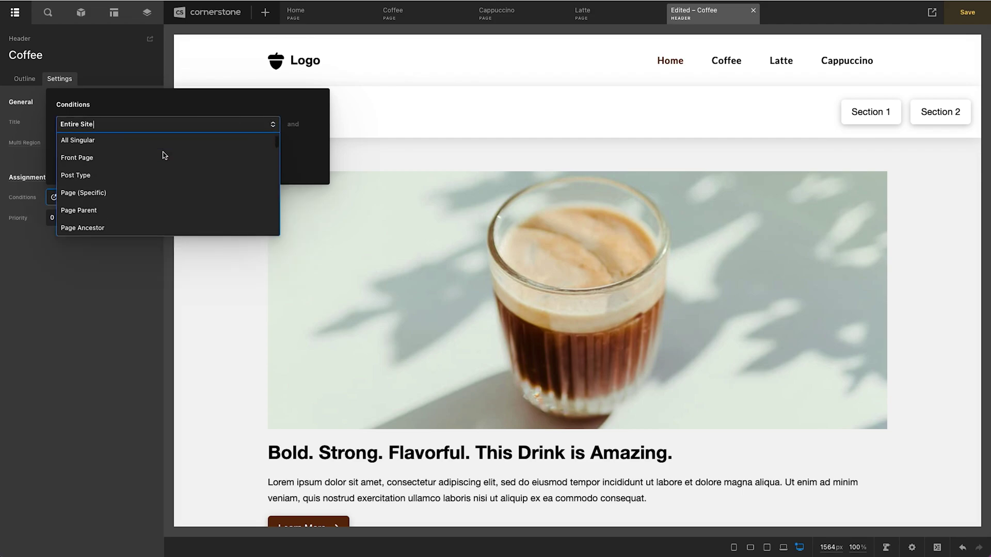
click(131, 193)
click(229, 129)
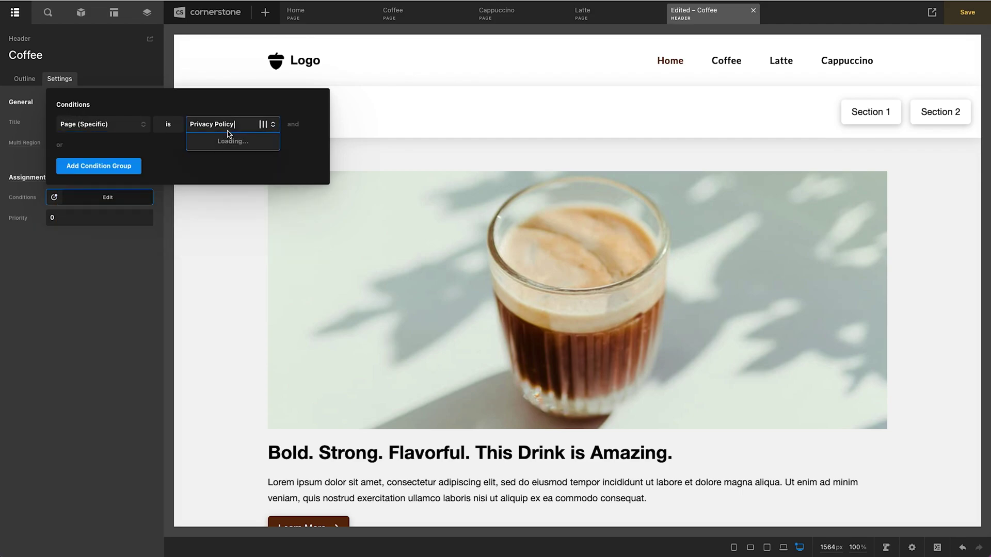
text(coffee)
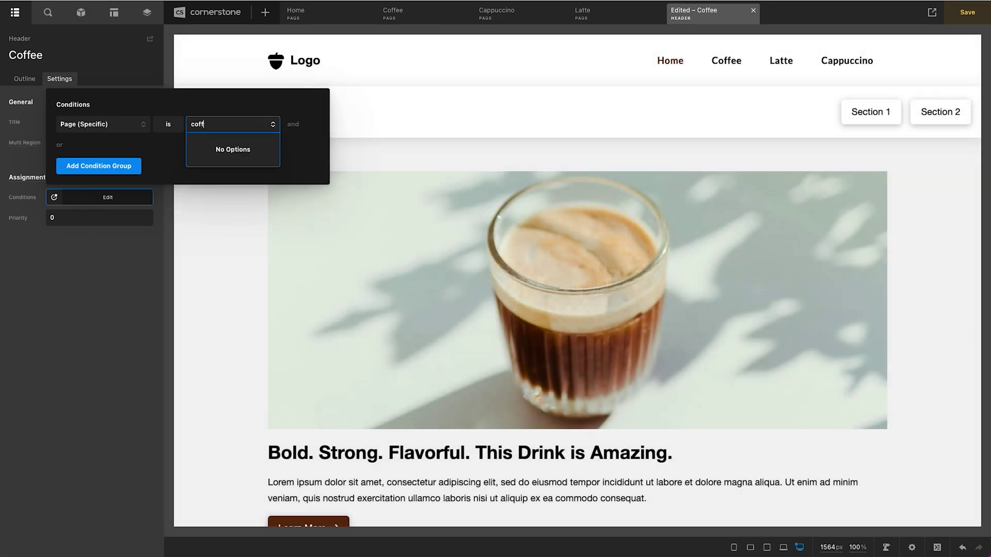
click(224, 147)
click(105, 72)
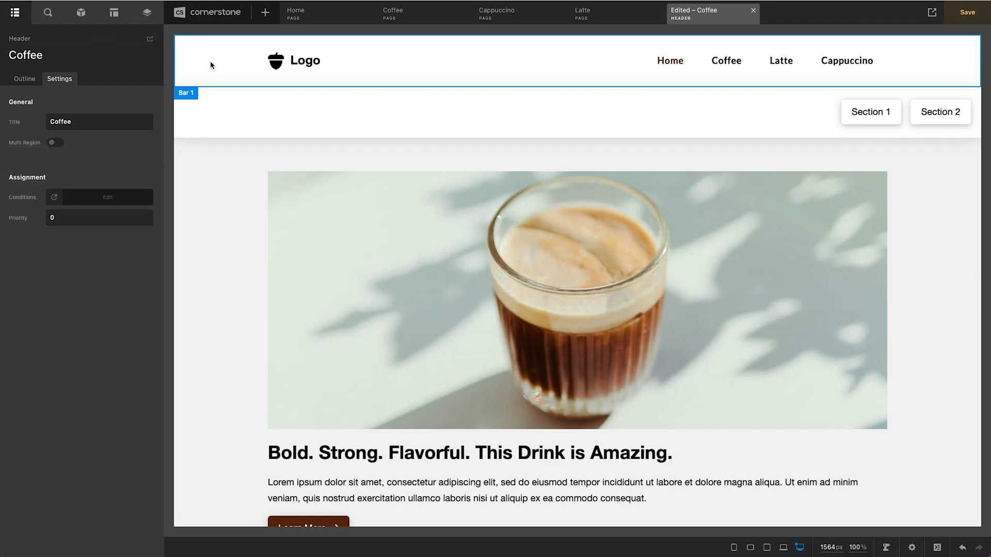
Rename the header to Global Navigation and remove its Coffee page condition.
double_click(26, 54)
text(Global Navigation)
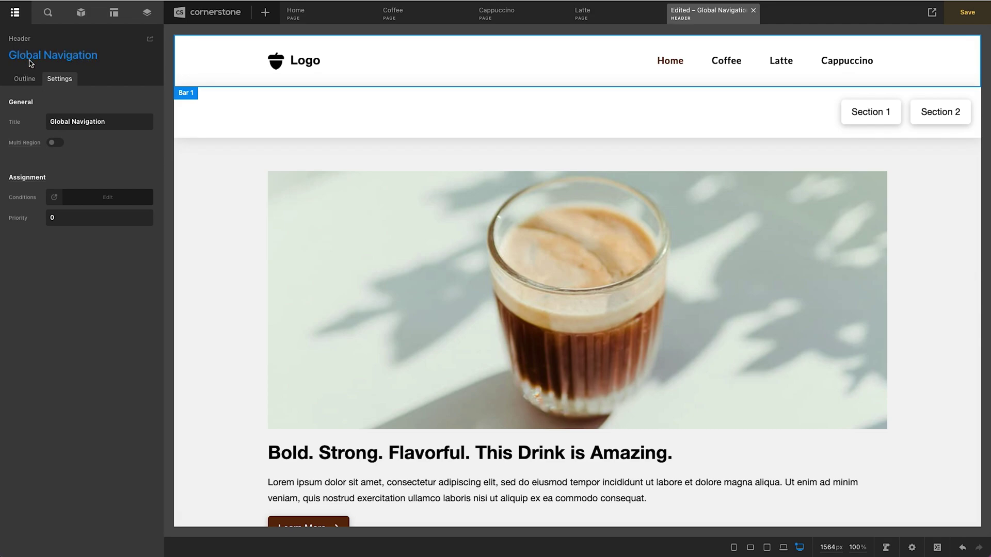
click(86, 200)
click(311, 127)
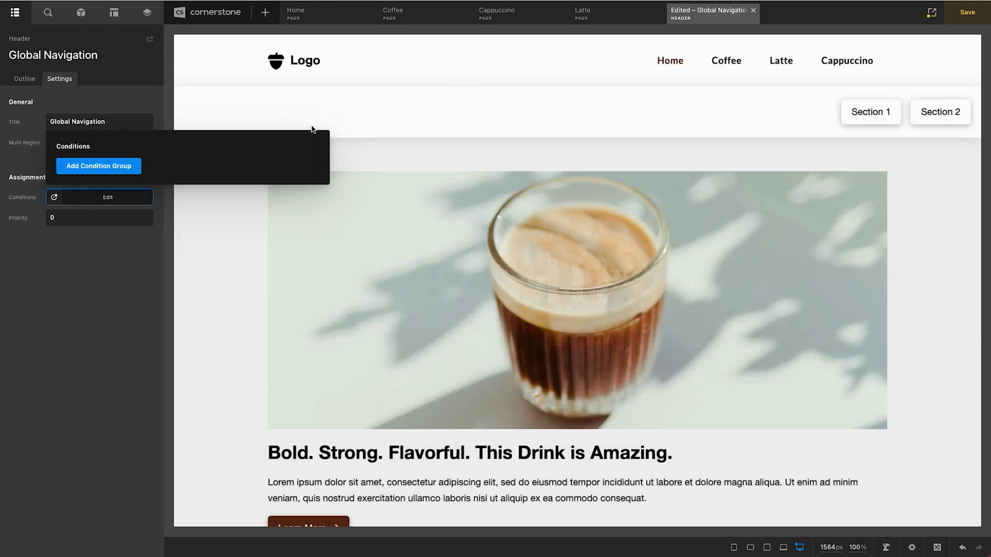
click(78, 168)
click(91, 355)
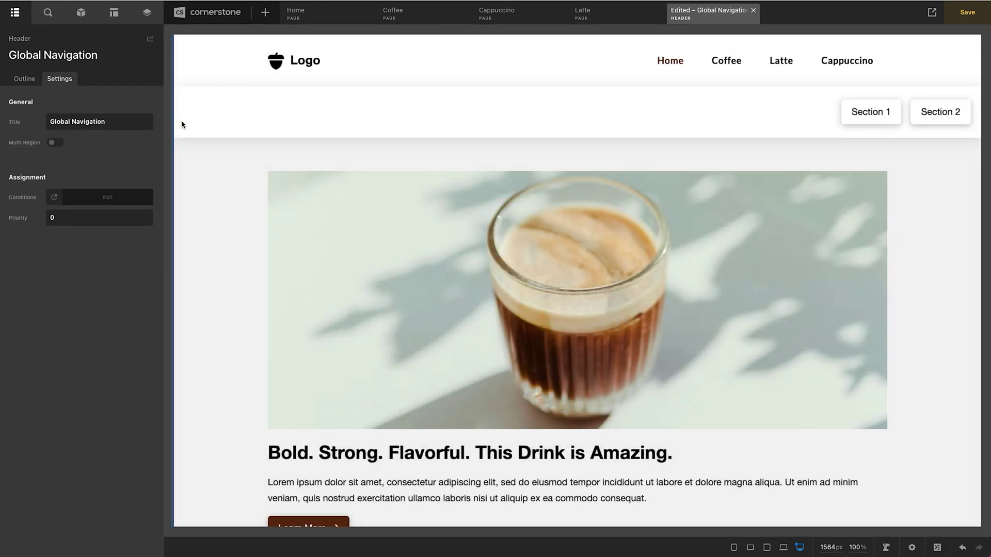
Delete Bar 2 with the section buttons and save the header.
click(184, 123)
click(181, 128)
key(Delete)
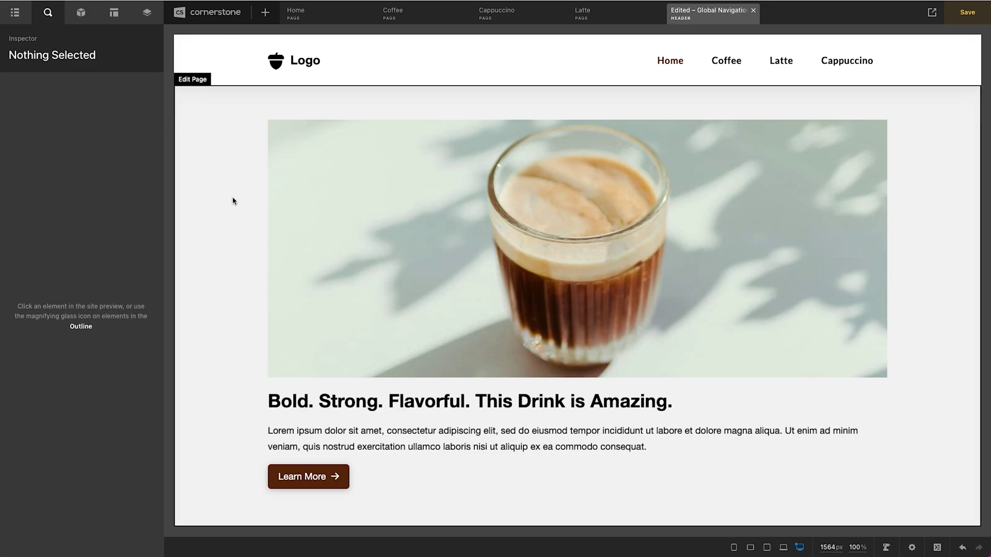
key(ctrl+s)
Confirm the main bar's height is 100, then switch to the Coffee page.
click(186, 58)
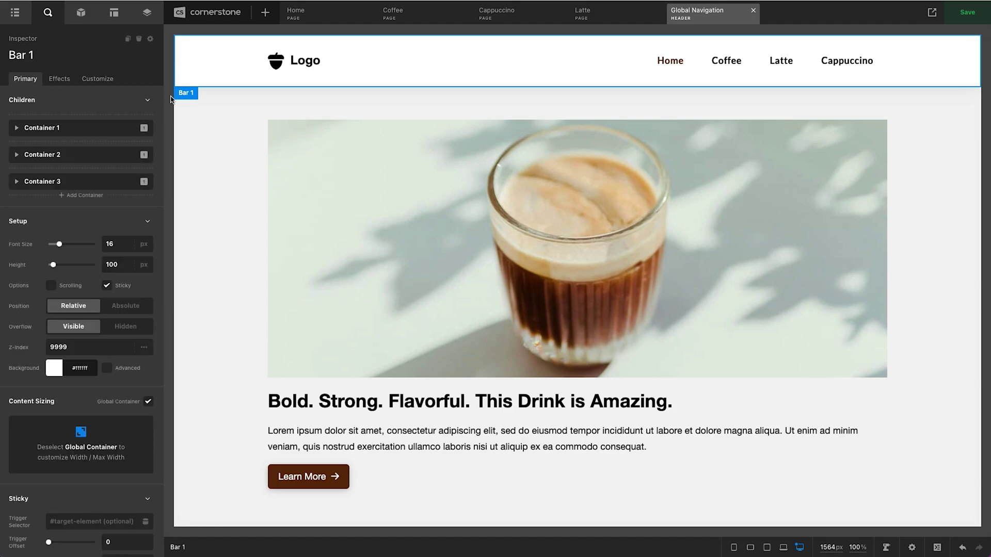
click(113, 265)
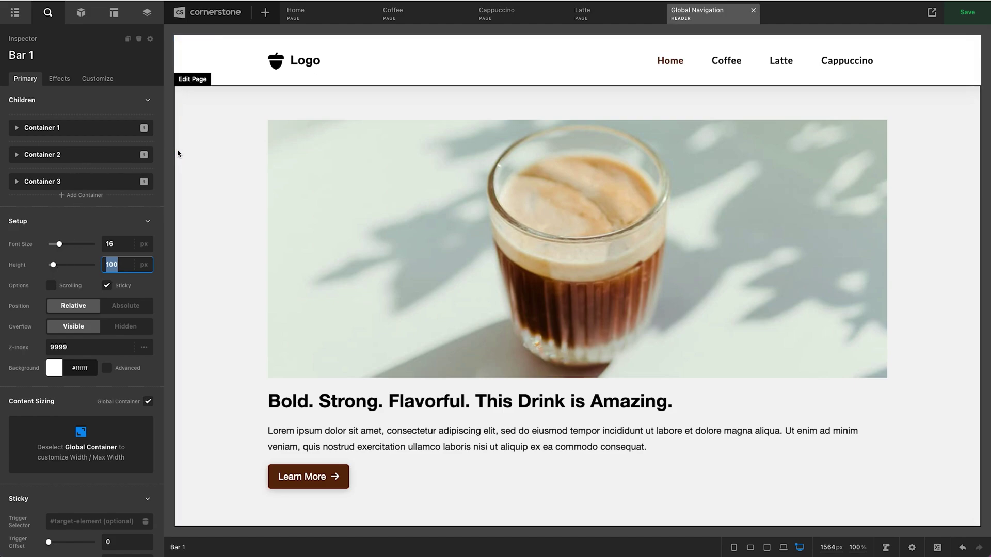
click(407, 10)
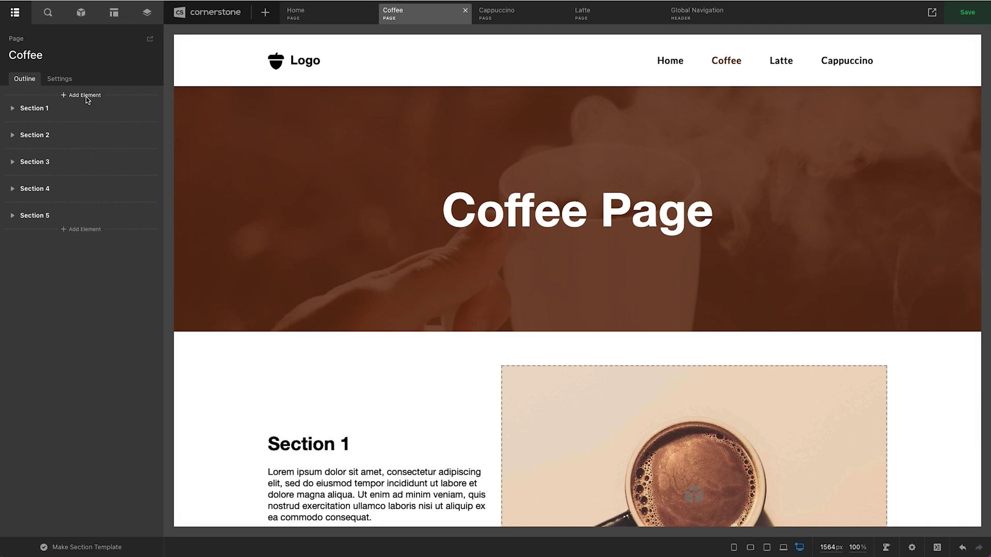
Add a Div at the top of the Coffee page, sticky with Top 100px.
click(84, 96)
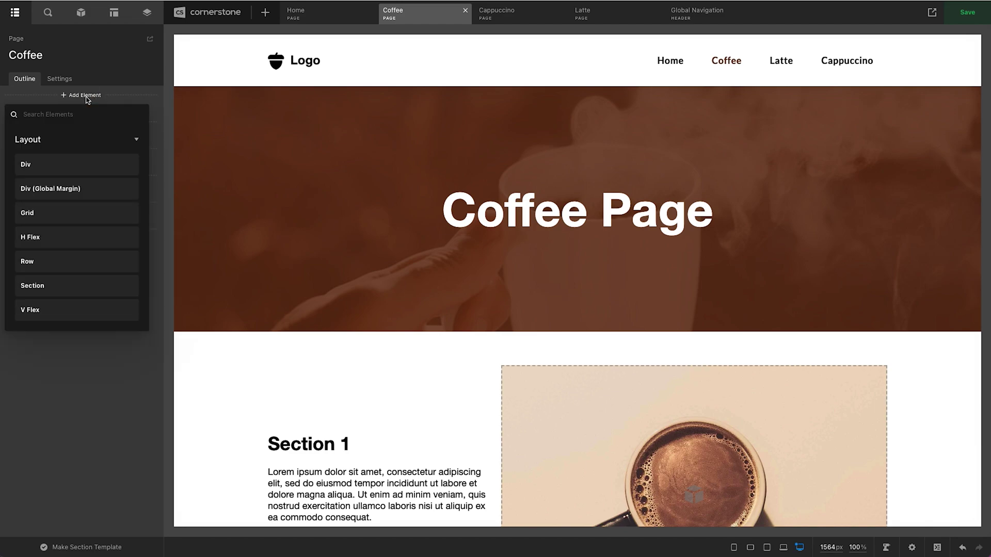
click(59, 164)
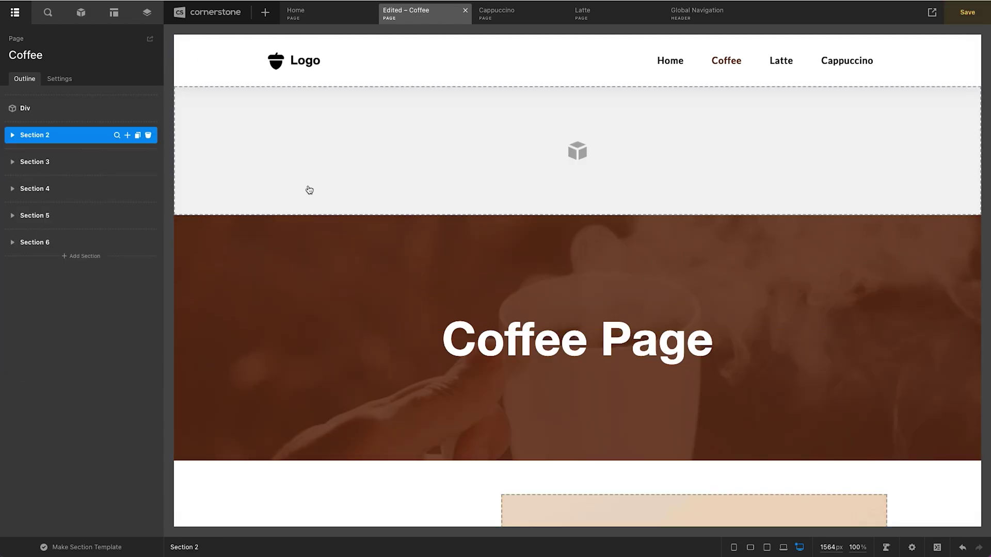
click(324, 140)
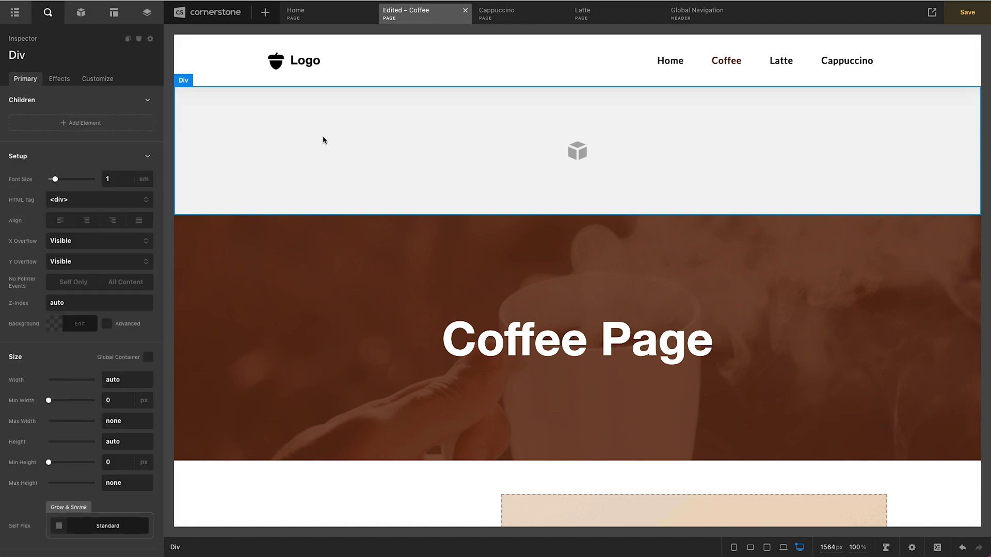
scroll(129, 141, down, 7)
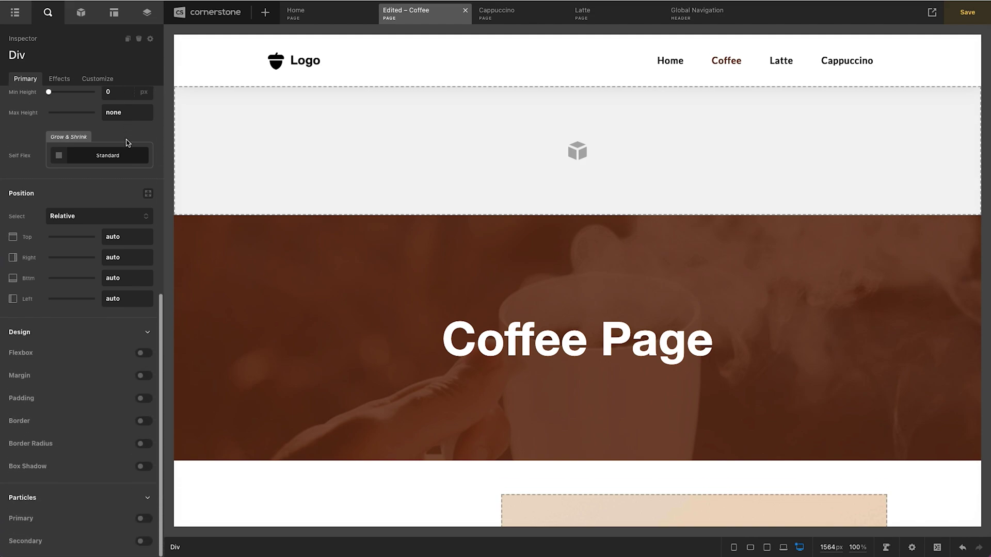
click(69, 219)
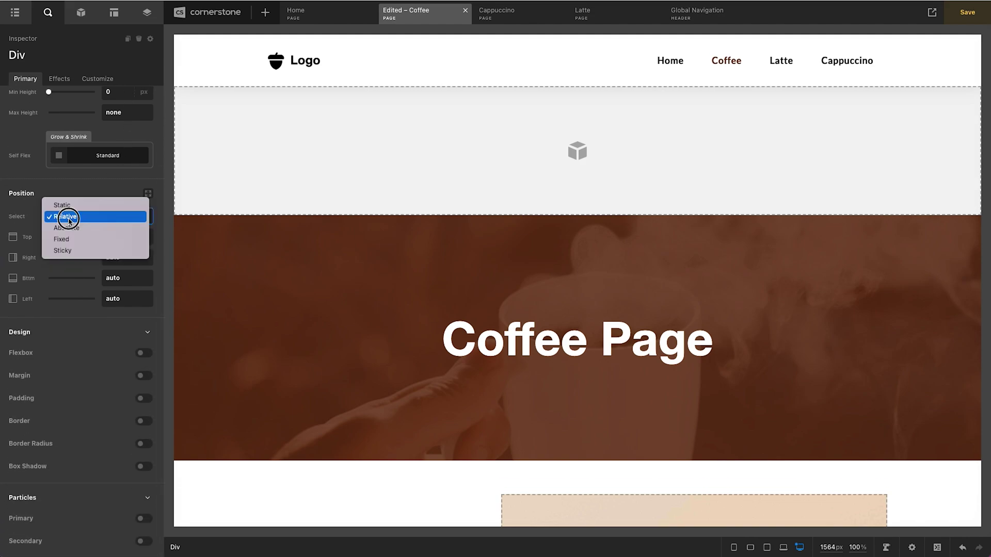
click(73, 250)
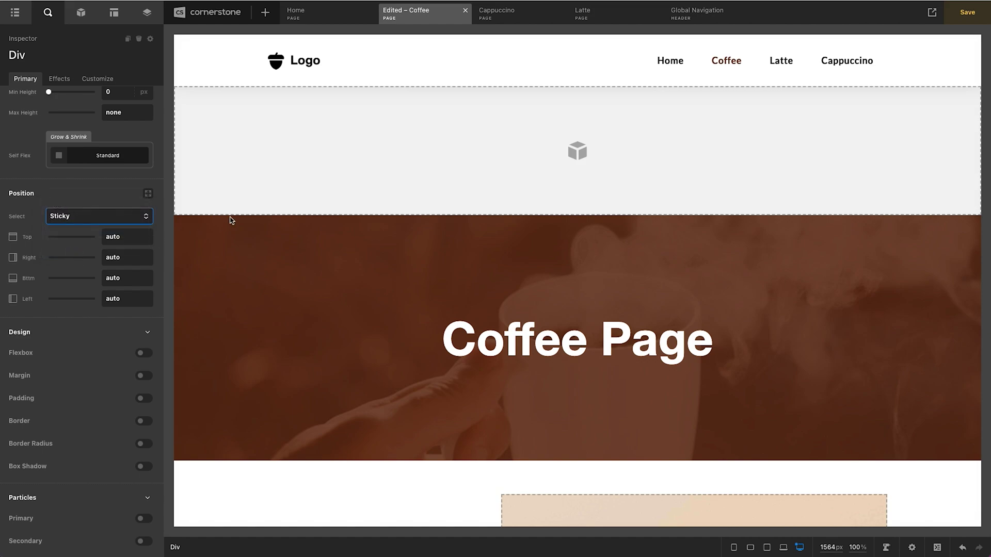
mouse_move(196, 52)
click(119, 238)
text(100)
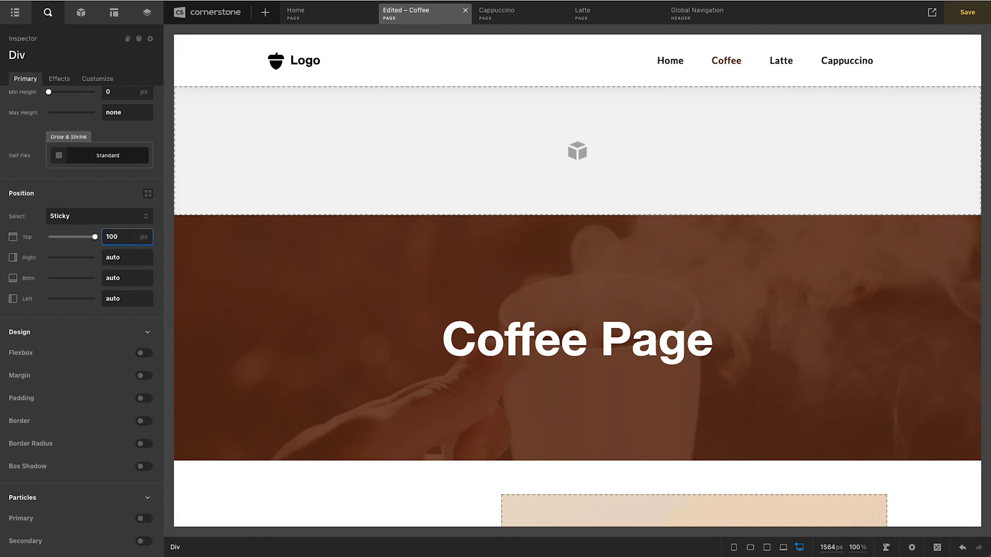
Give the Div z-index 99999 and a white background.
scroll(114, 325, up, 5)
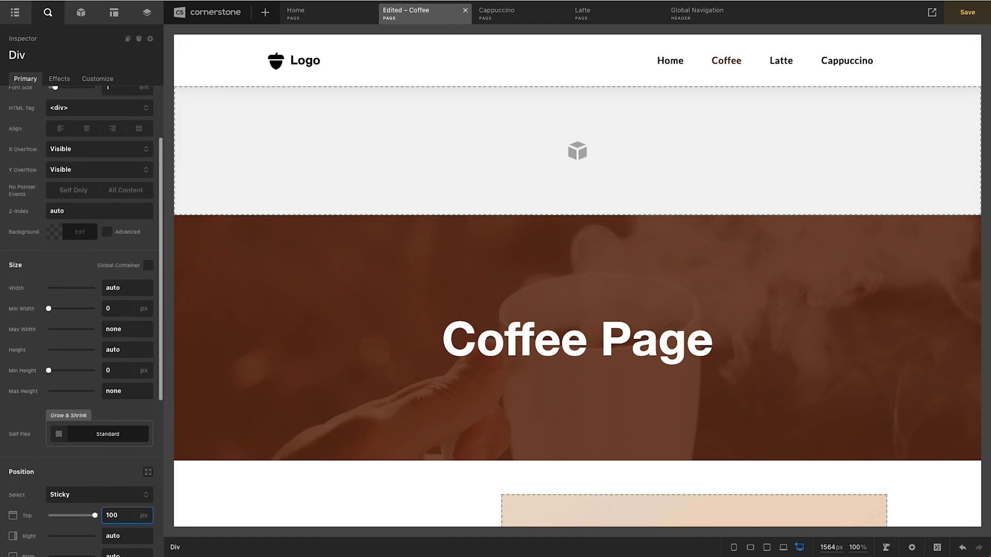
click(76, 211)
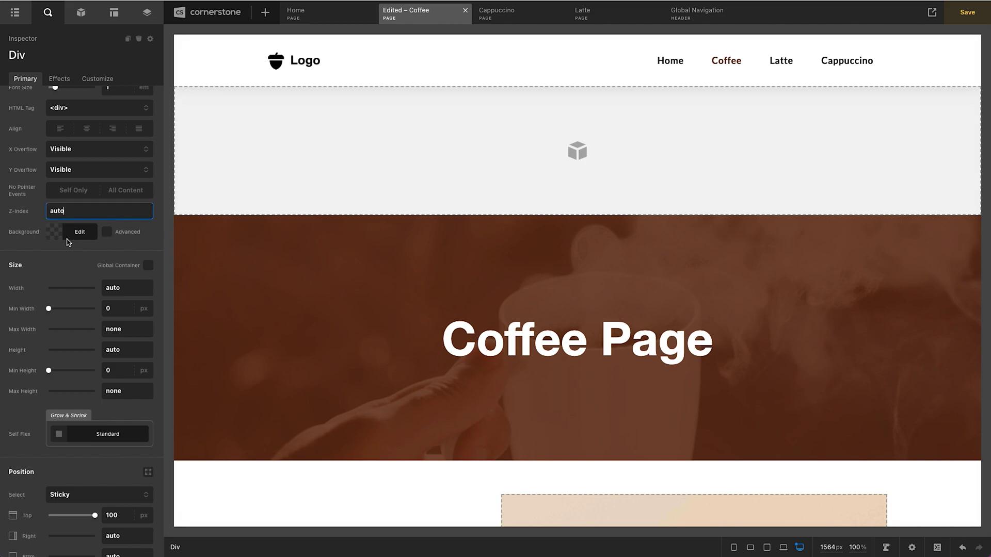
key(ctrl+a)
text(99999)
click(73, 230)
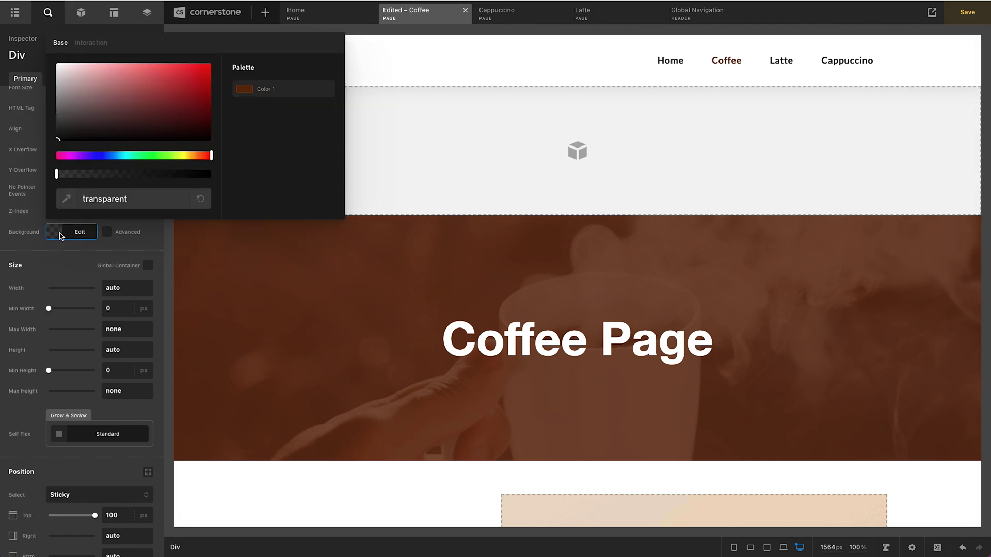
click(56, 239)
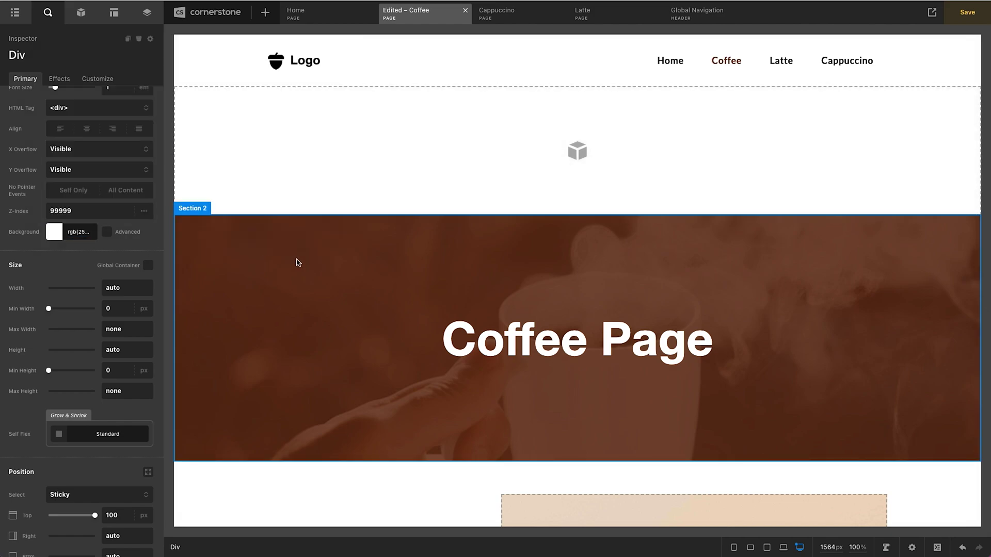
Rename the empty div above the Coffee Page hero to 'On Page Navigation Bar'.
scroll(298, 262, down, 8)
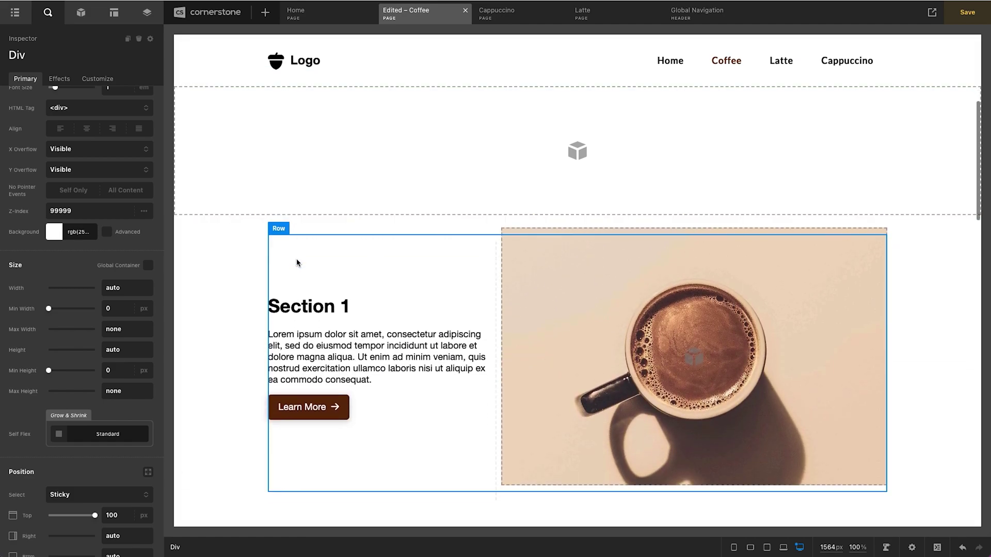
scroll(297, 260, down, 15)
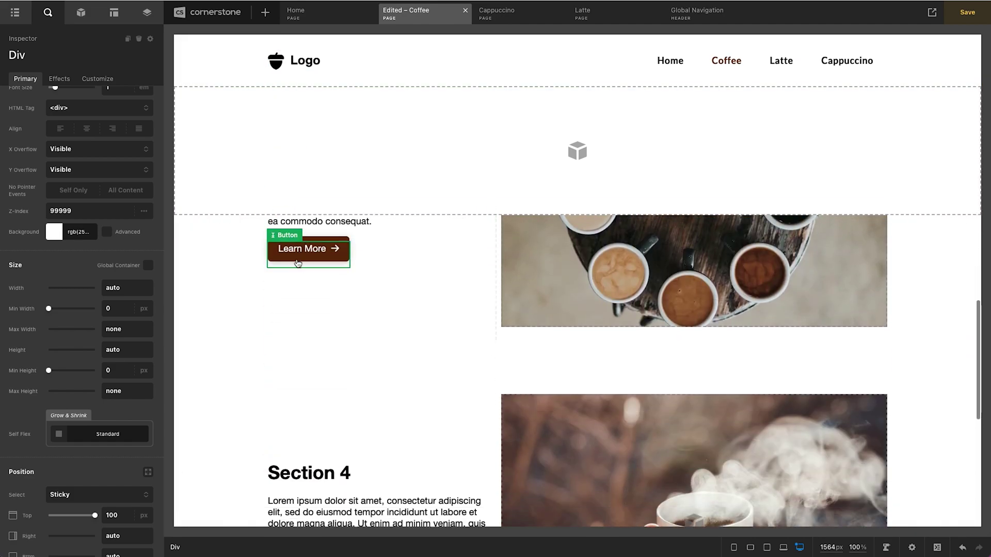
scroll(296, 261, down, 5)
scroll(296, 261, up, 20)
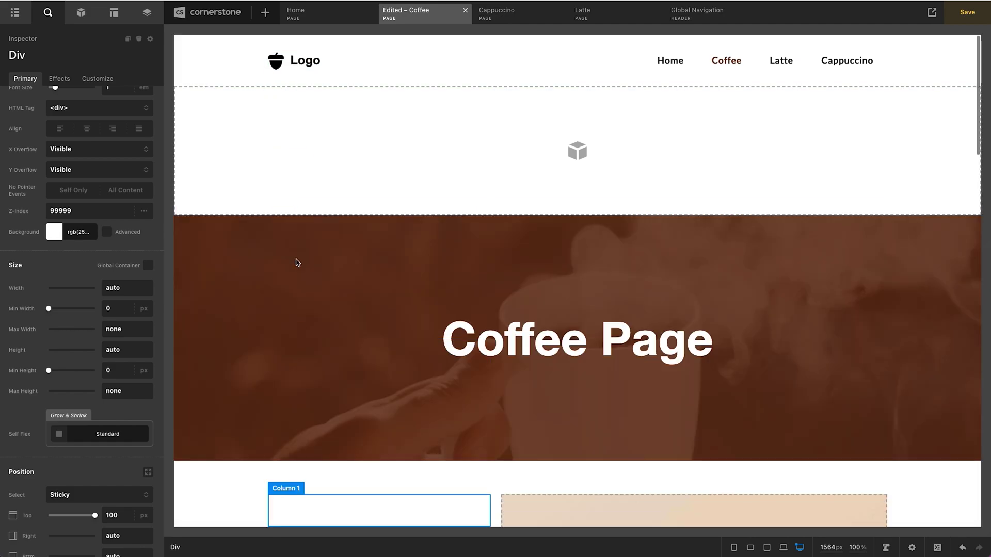
click(262, 174)
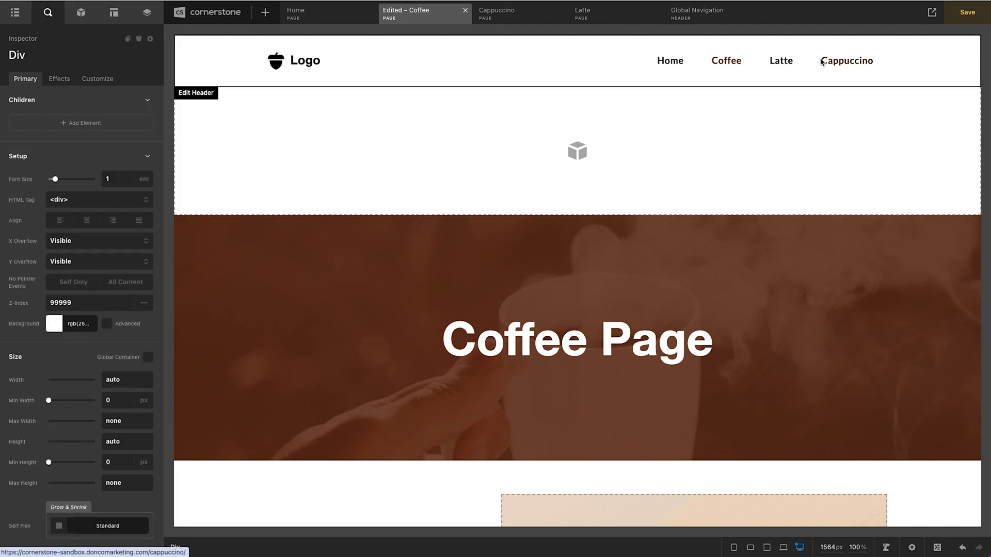
click(398, 144)
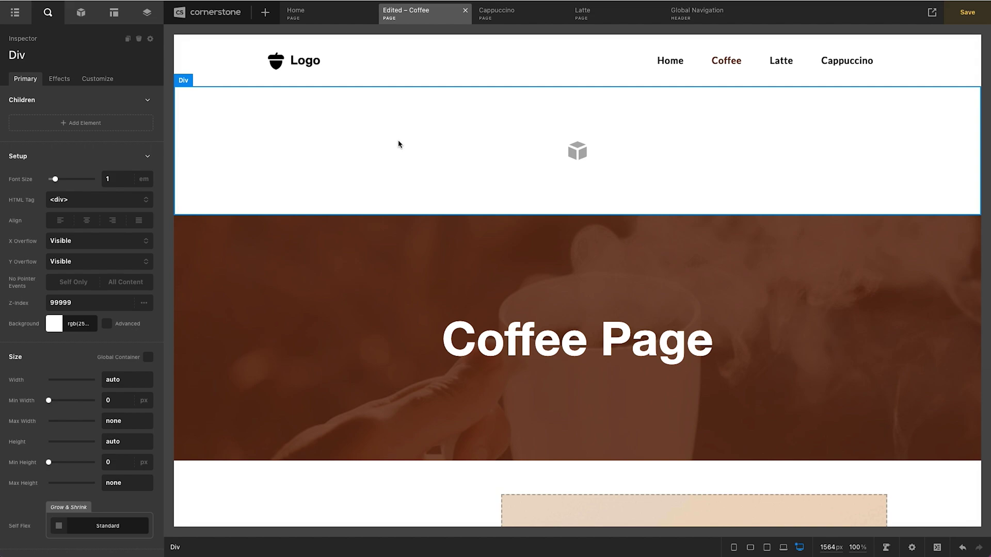
double_click(16, 58)
text(On Page Navigation Bar)
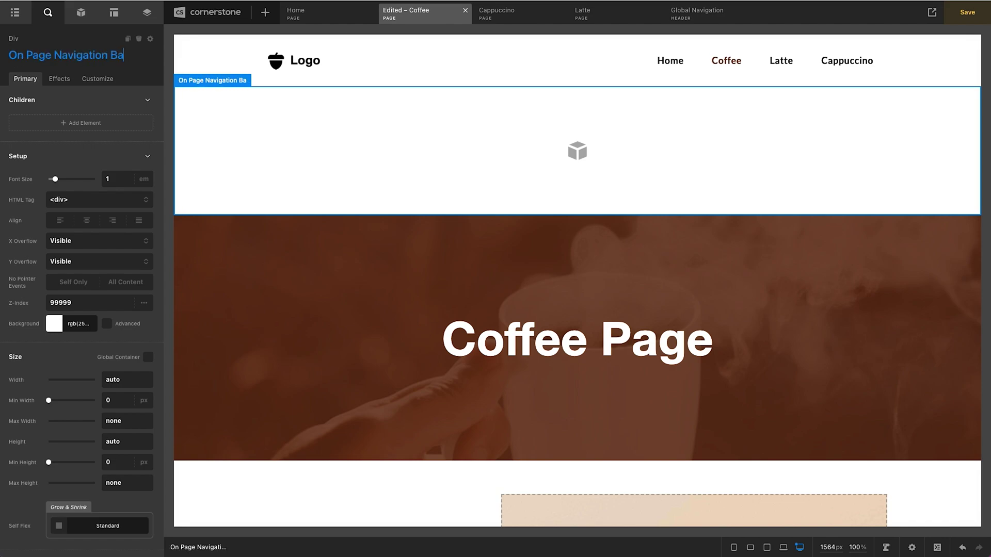
key(Return)
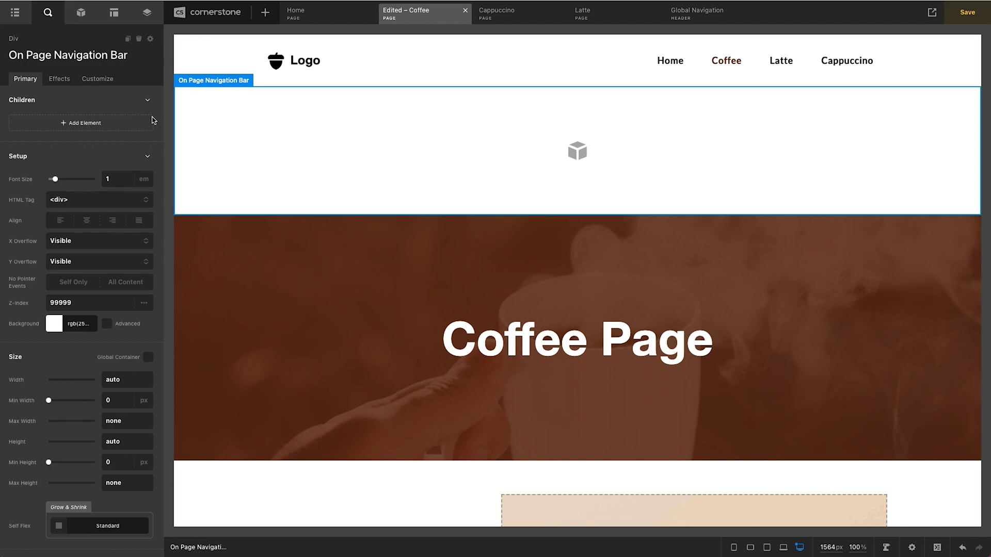
Add a Div (Global Margin) inside the On Page Navigation Bar and select it.
click(86, 125)
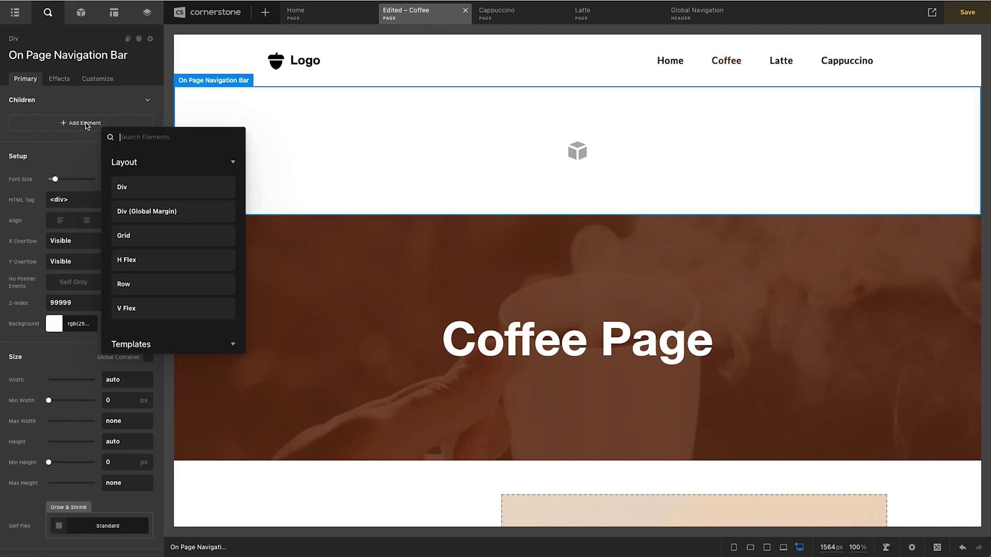
mouse_move(141, 182)
click(141, 213)
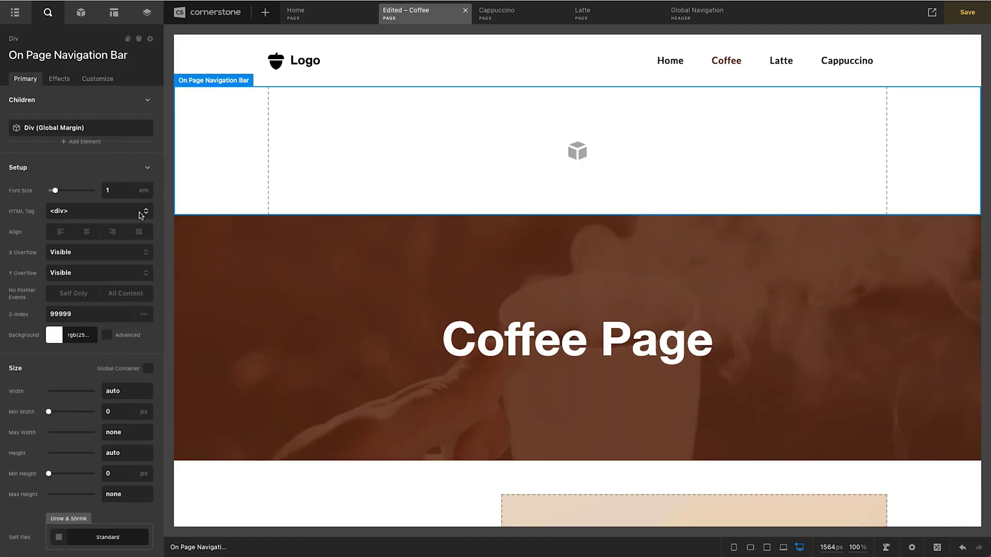
click(314, 142)
scroll(105, 296, down, 3)
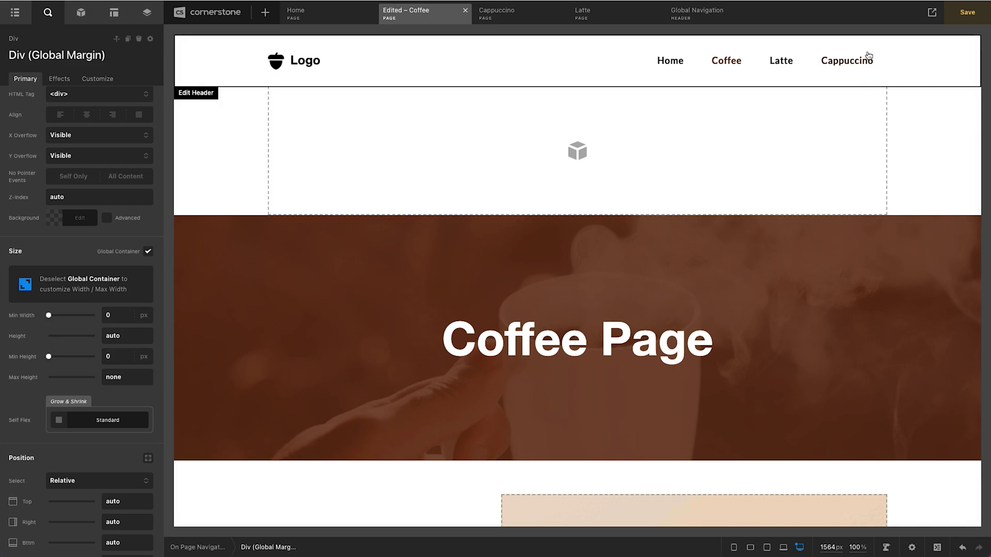
click(368, 121)
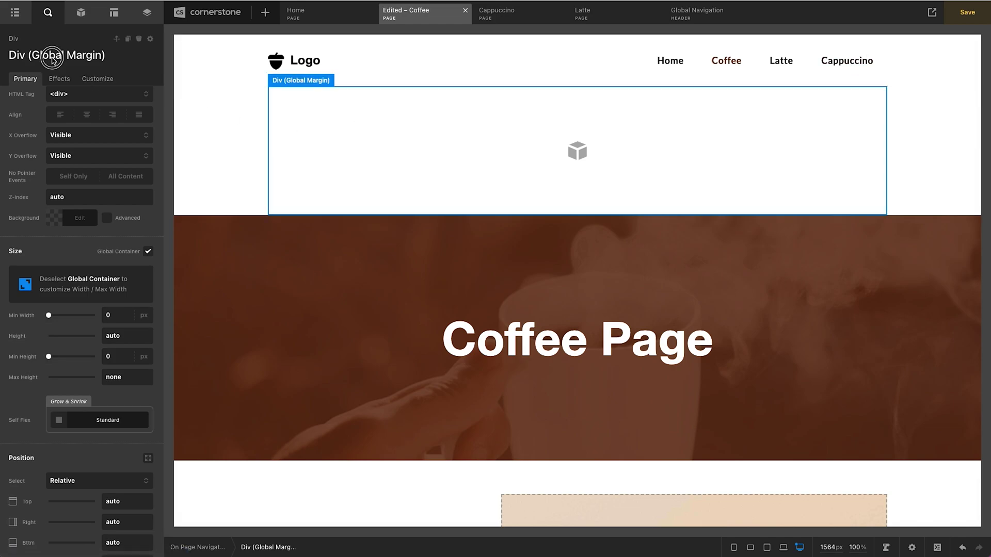
Rename the inner div to 'Links Div' and give it 20 px top and bottom padding.
double_click(56, 55)
text(Links Div)
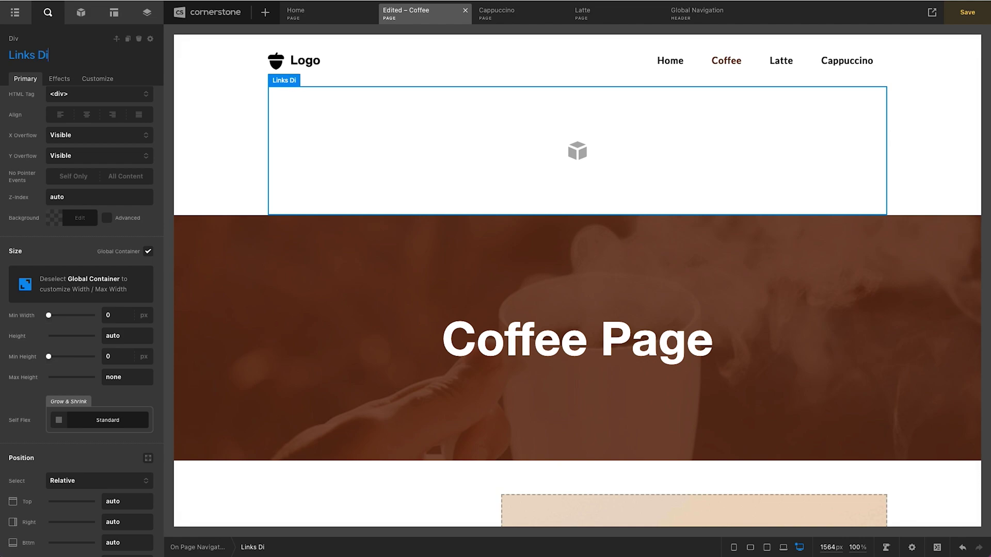
key(Return)
scroll(101, 157, down, 6)
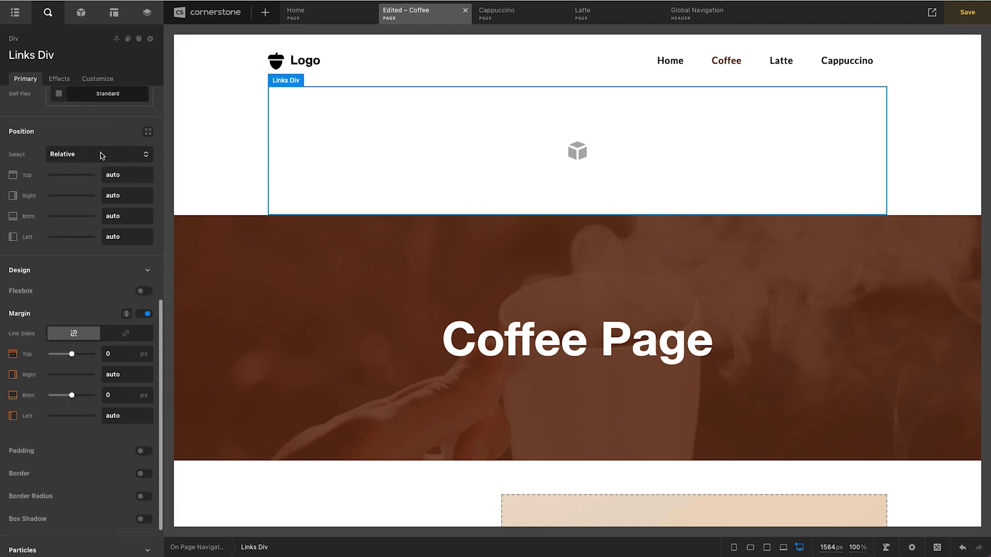
click(144, 452)
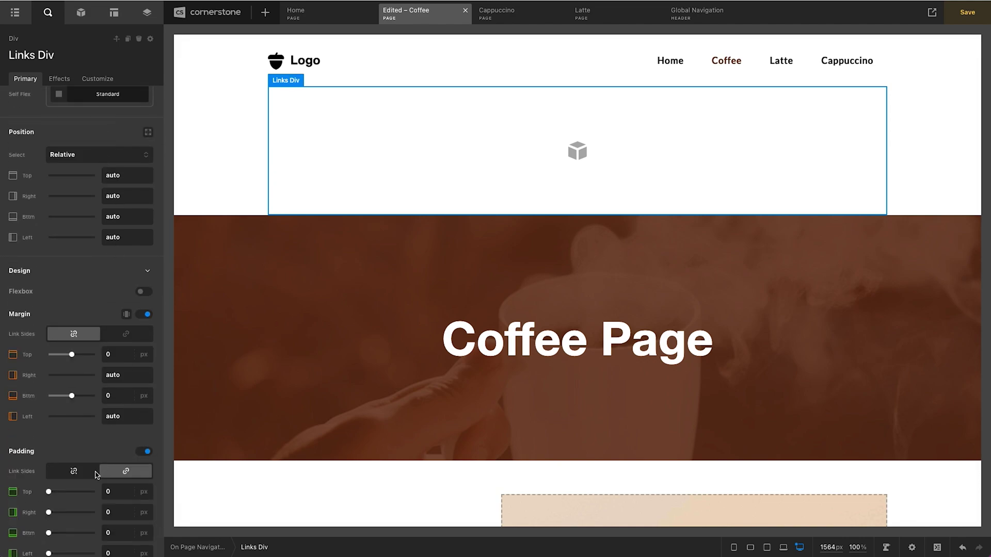
click(112, 490)
double_click(112, 490)
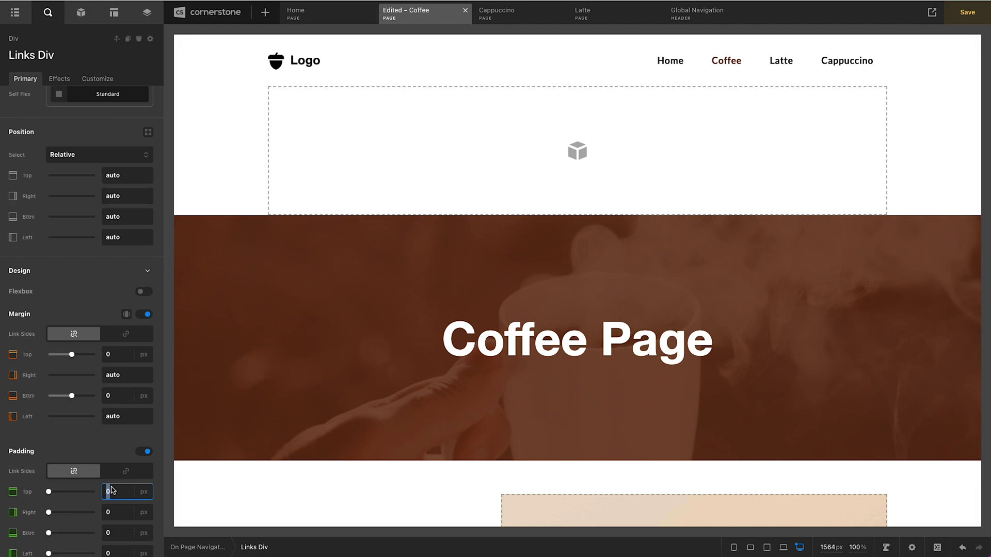
text(20)
key(Tab)
key(Tab)
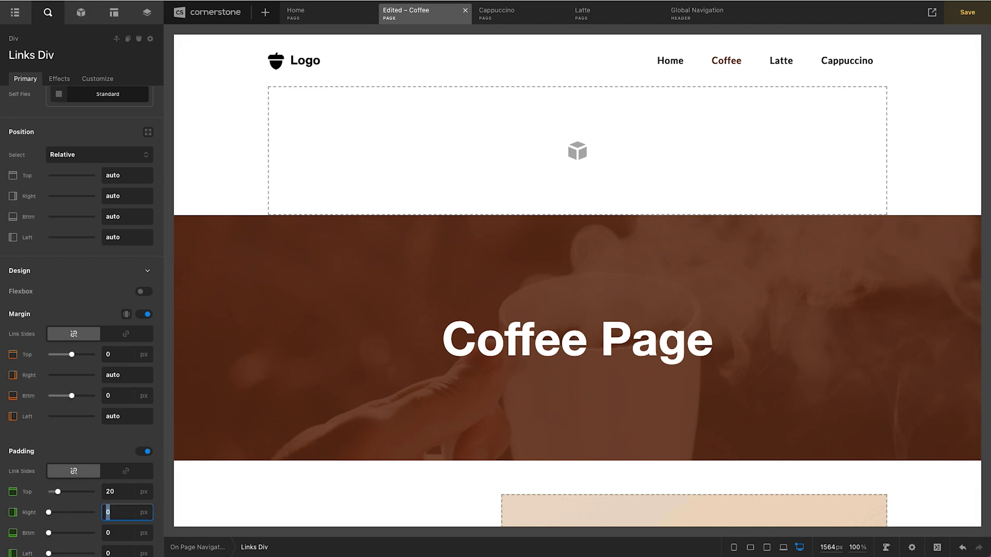
text(20)
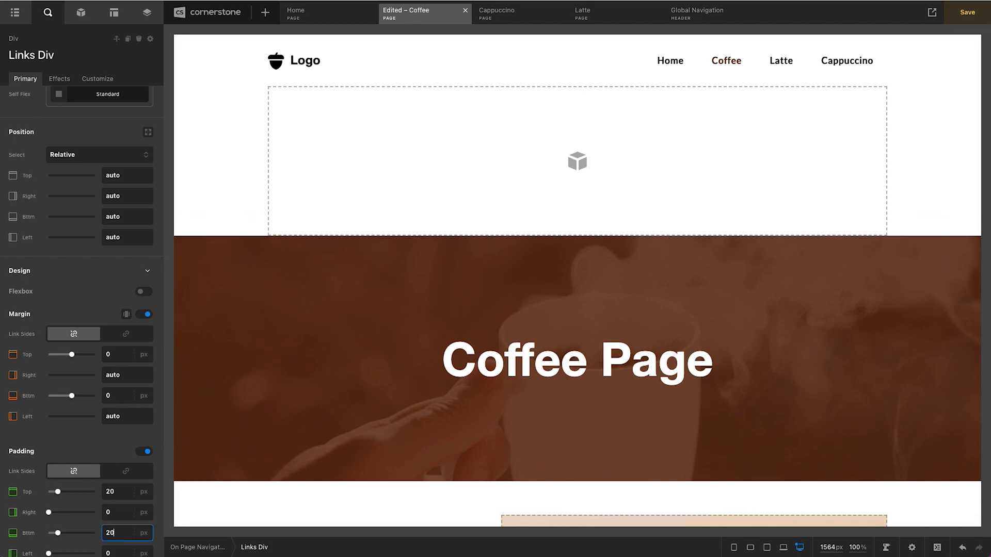
Make Links Div a horizontal flexbox with a 1em gap, aligned to the end.
click(142, 292)
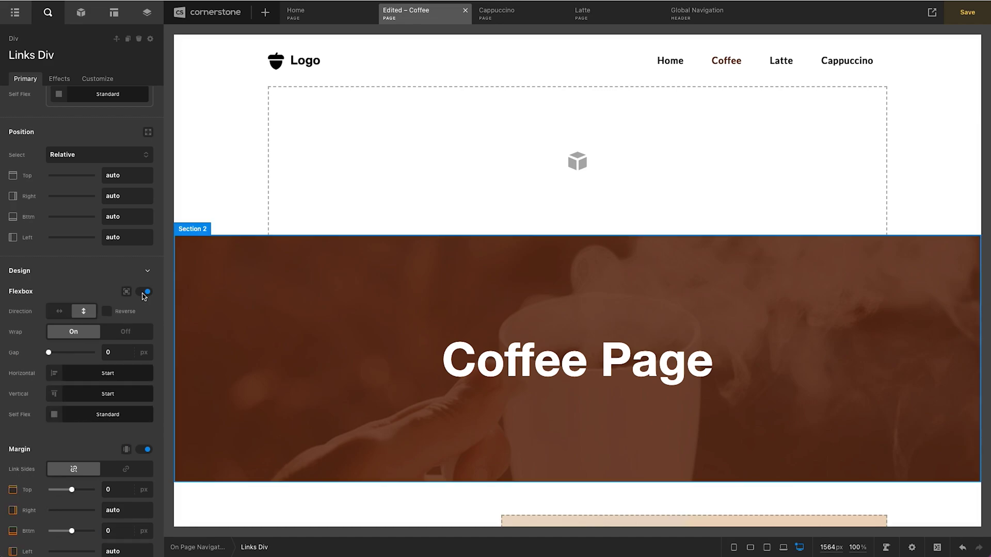
click(59, 312)
click(113, 358)
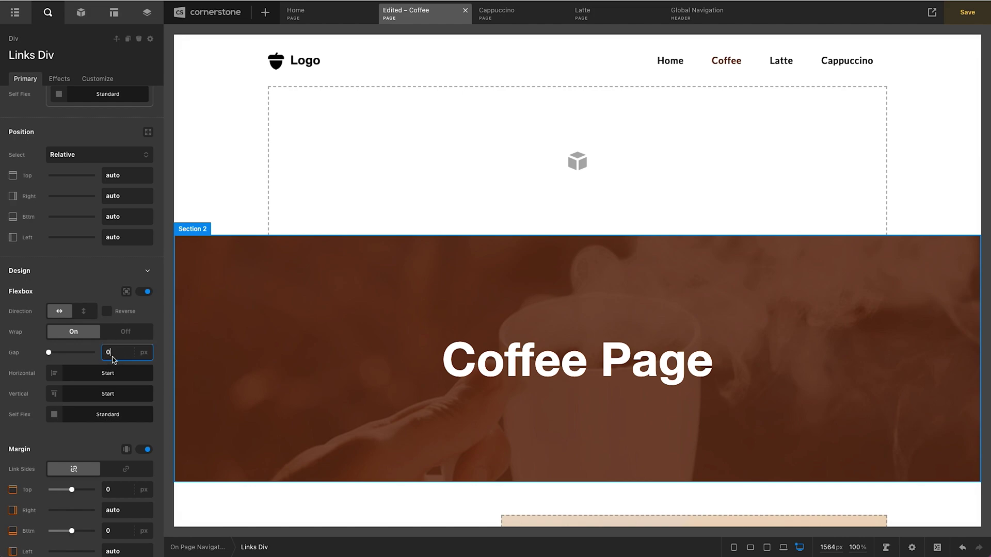
text(1em)
click(102, 380)
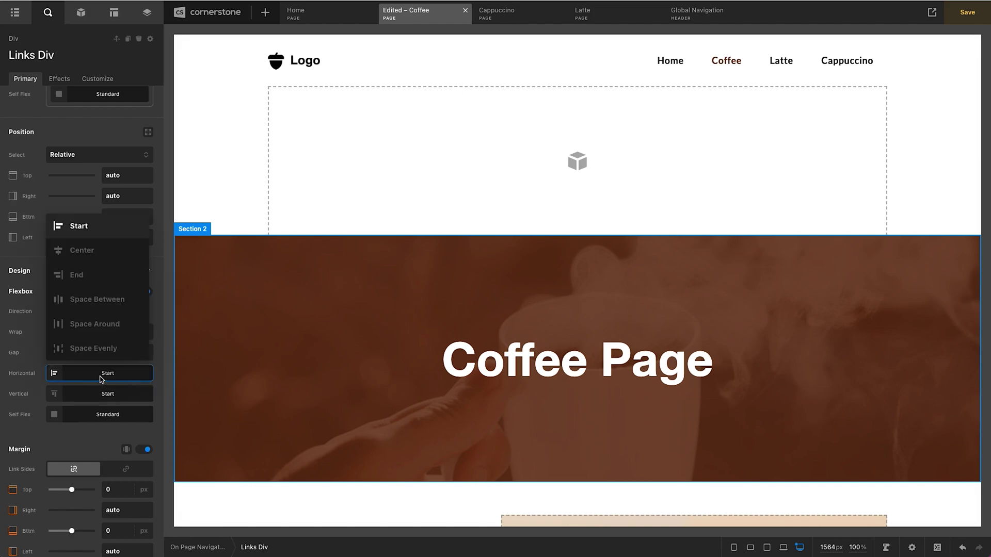
click(80, 275)
scroll(102, 278, down, 2)
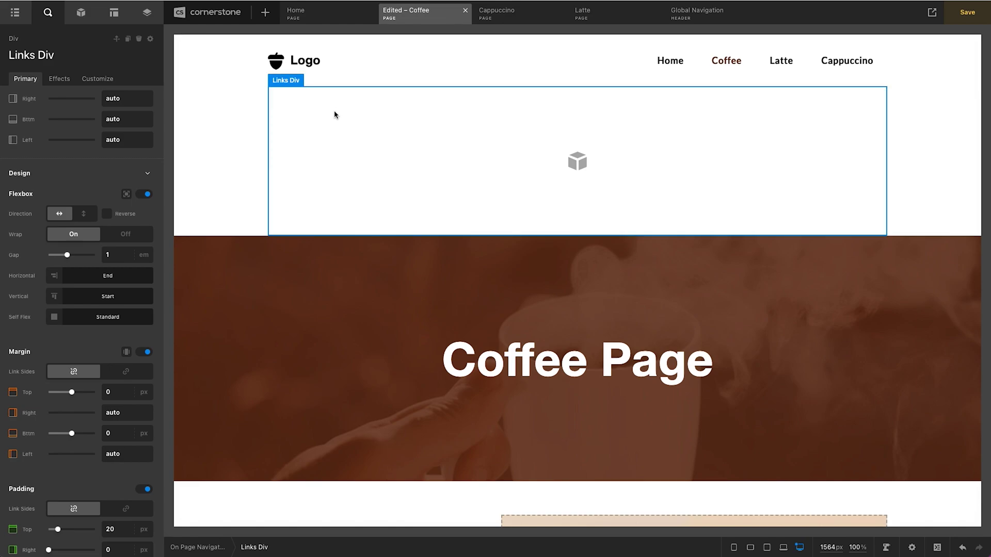
Add a Button to Links Div with a transparent background and no padding, rounded corners or shadow.
click(81, 12)
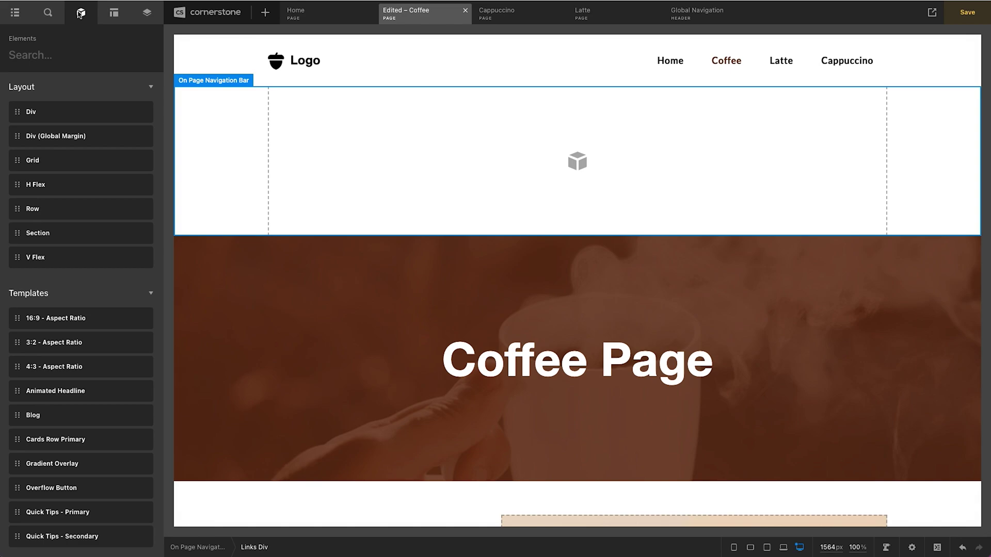
text(button)
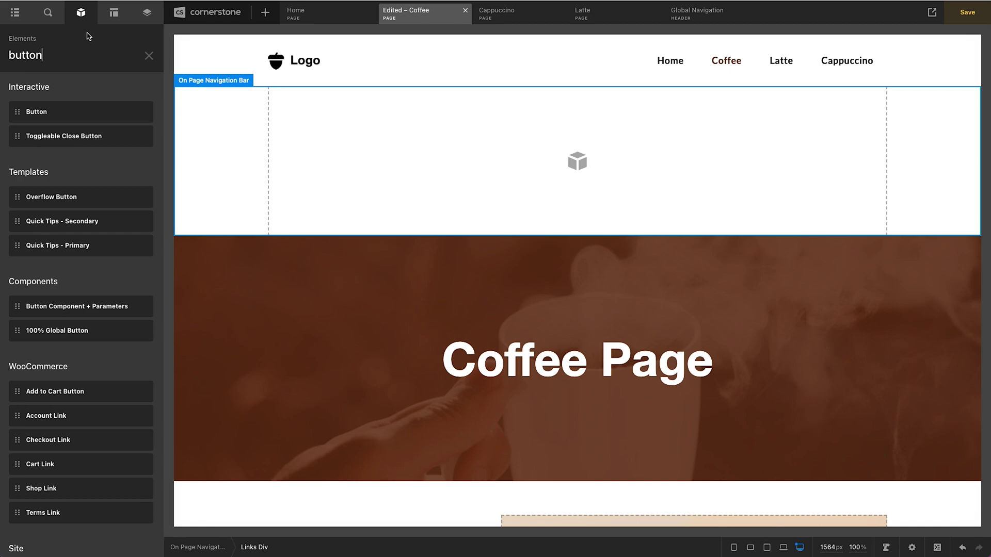
drag(33, 105, 486, 183)
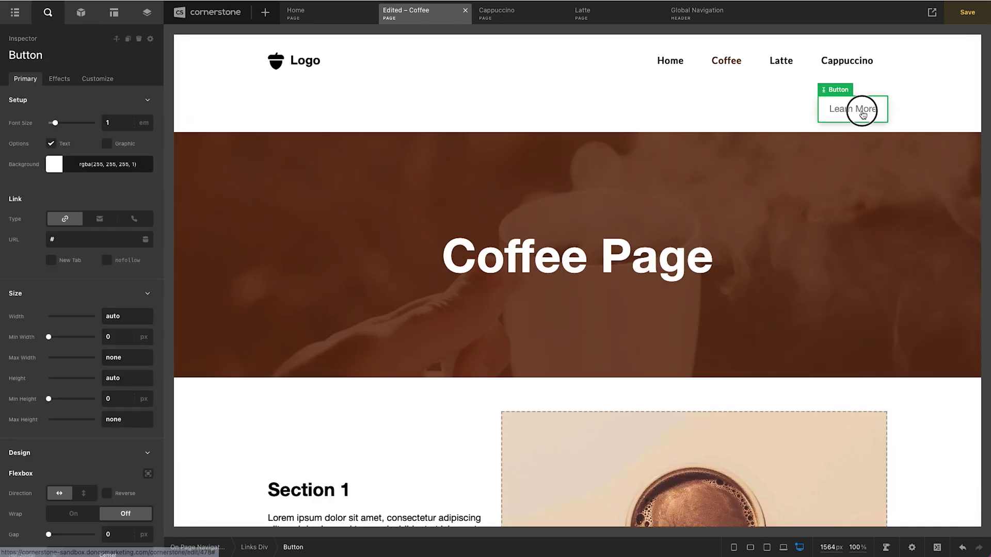
click(67, 165)
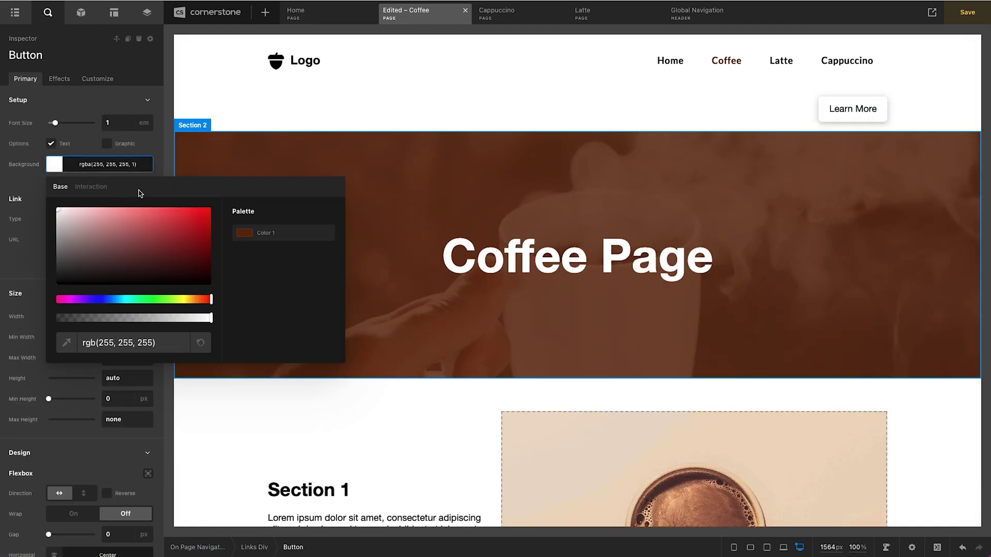
click(200, 342)
click(69, 169)
scroll(103, 265, down, 5)
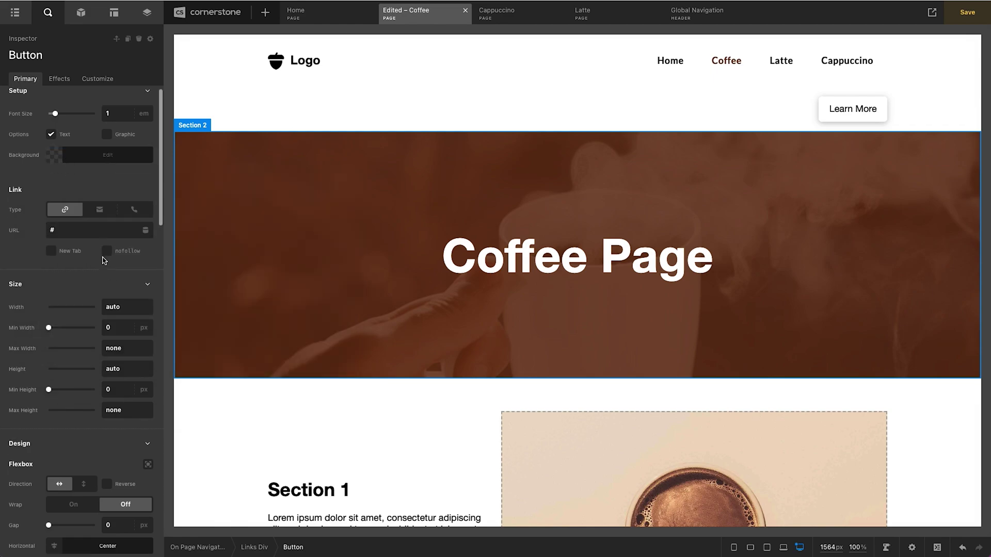
click(145, 384)
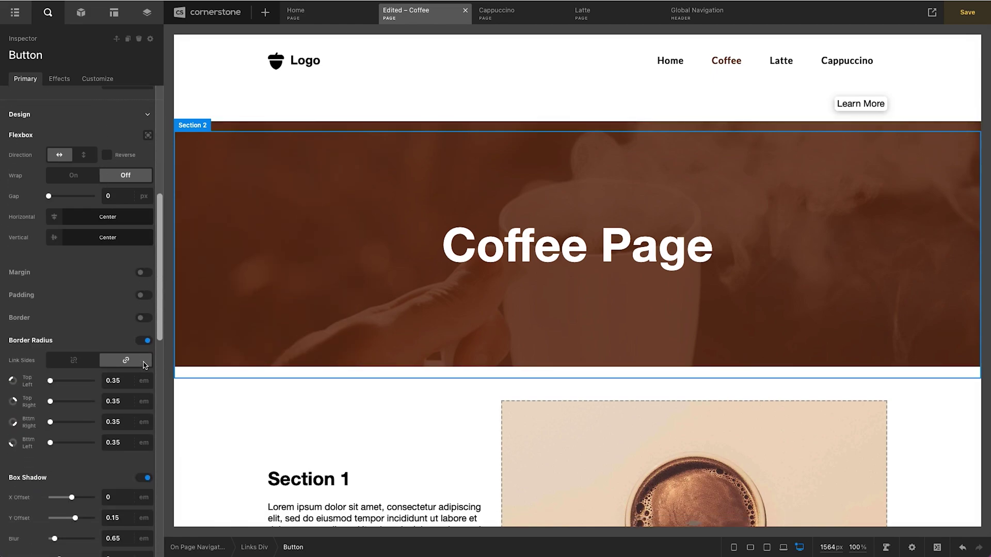
click(145, 341)
click(145, 364)
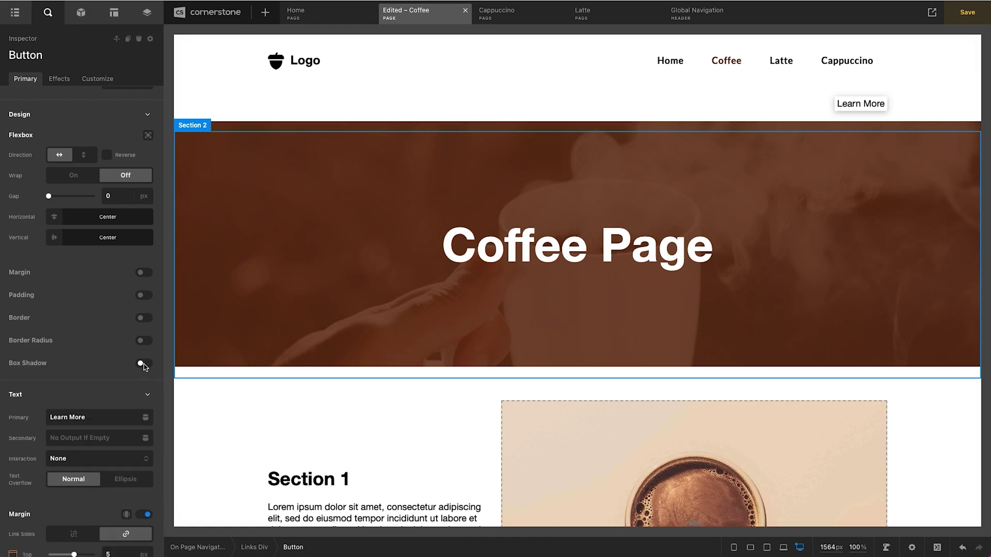
scroll(83, 309, down, 3)
Label the button Overview, set its normal and hover text to Color 1 (#f2630d), and link it to #overview.
triple_click(77, 316)
text(Overview)
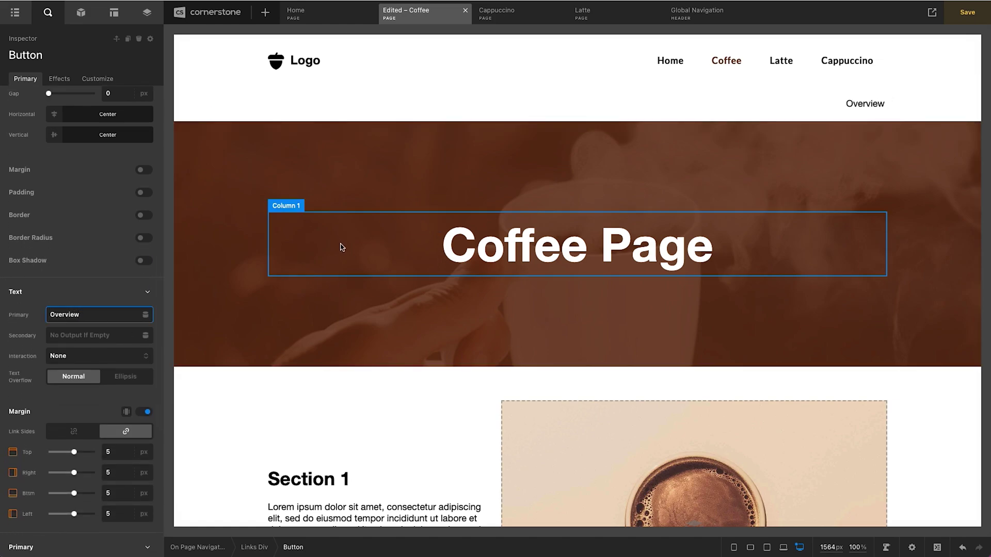
scroll(103, 322, down, 4)
scroll(98, 317, down, 3)
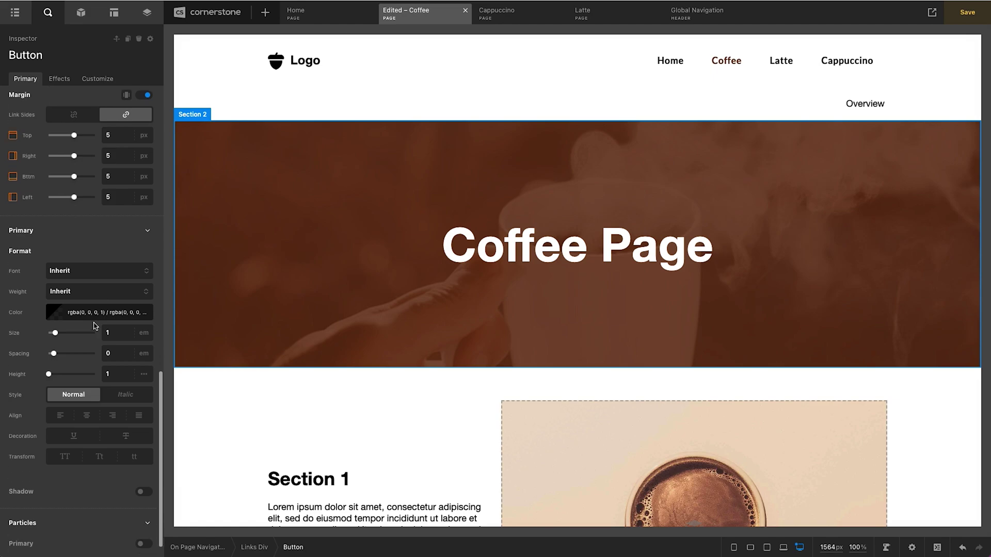
click(88, 313)
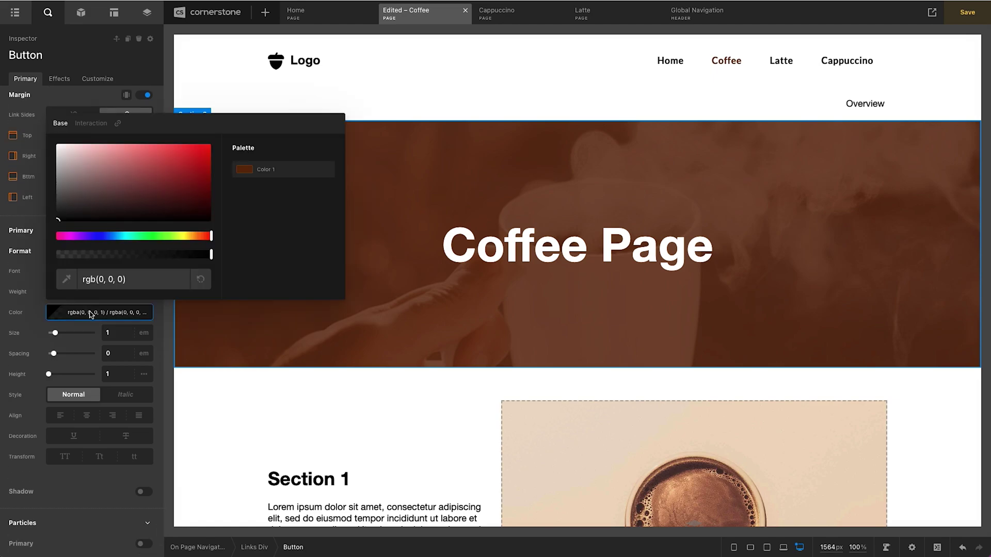
click(245, 170)
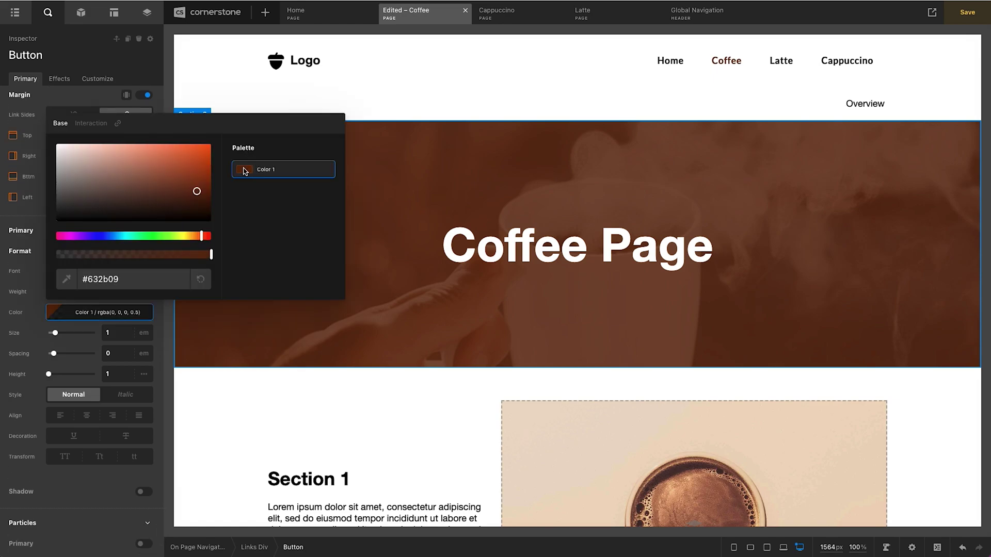
click(91, 123)
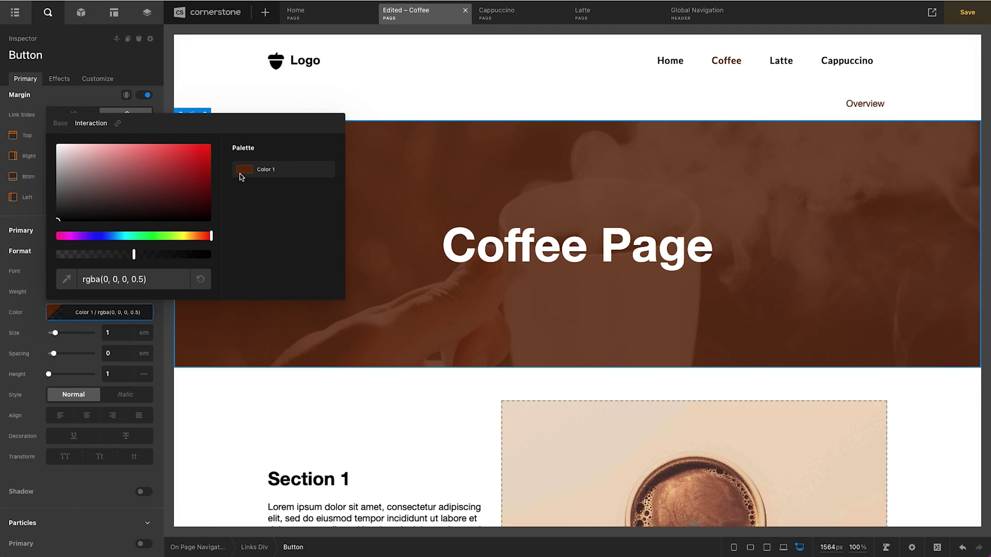
click(244, 170)
click(202, 148)
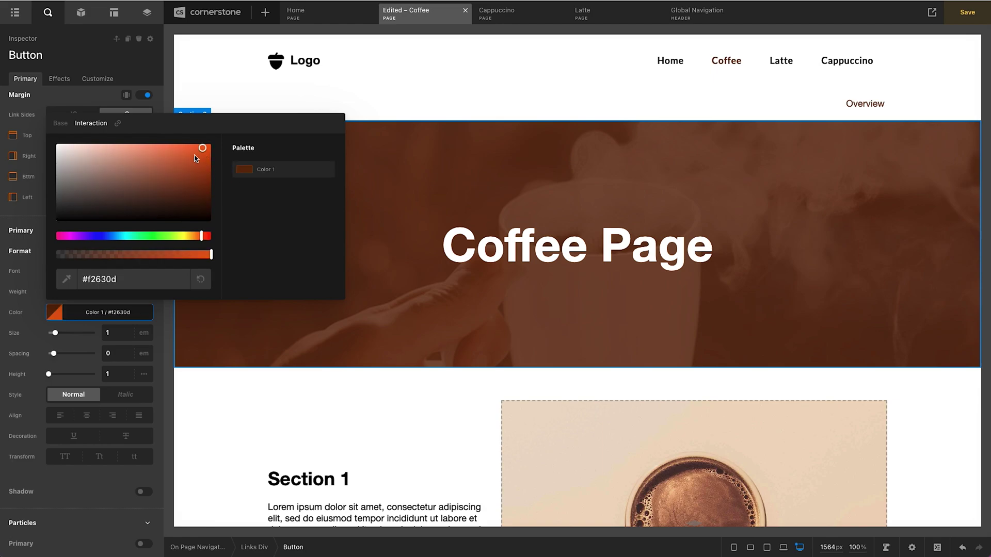
click(91, 314)
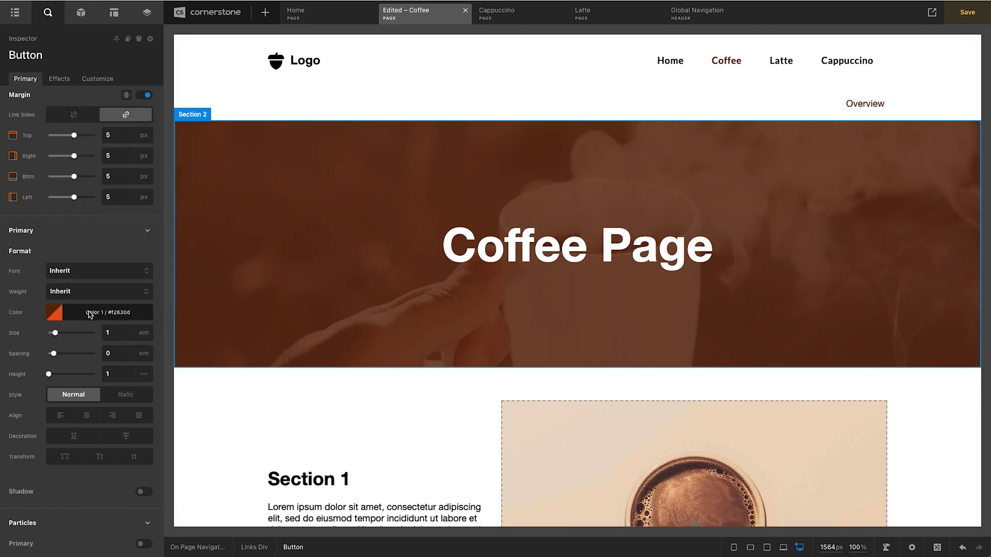
scroll(91, 314, down, 10)
click(76, 192)
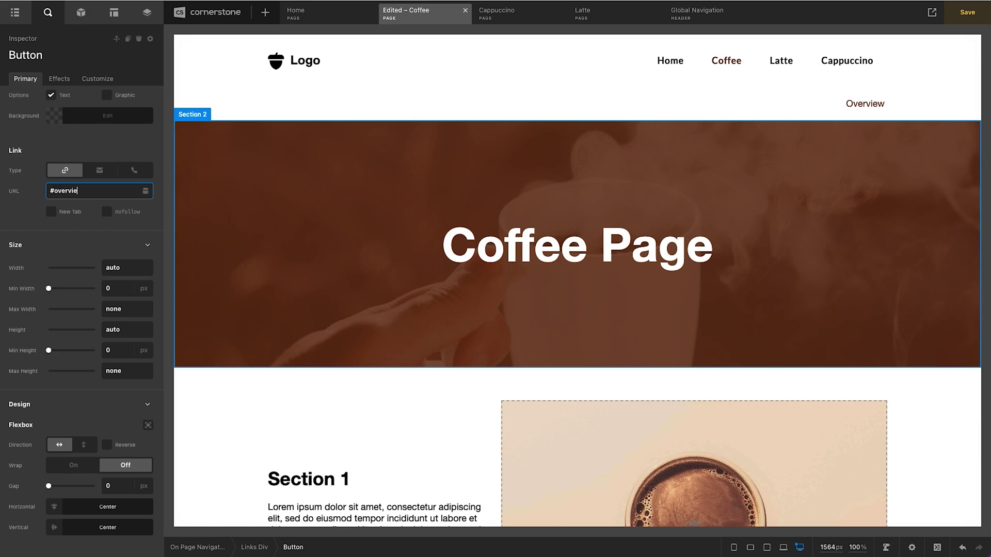
Give the Coffee Page hero section the ID 'overview'.
click(242, 227)
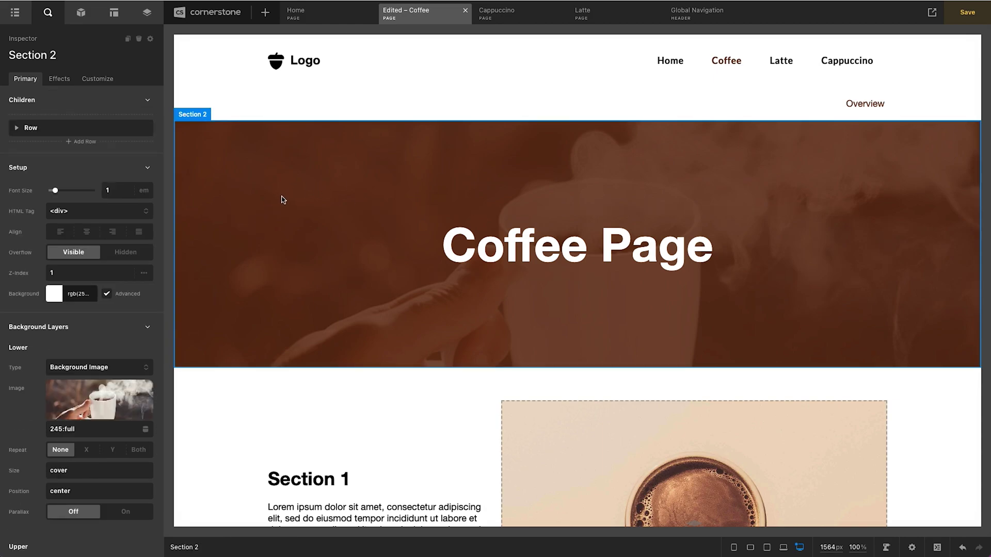
click(254, 199)
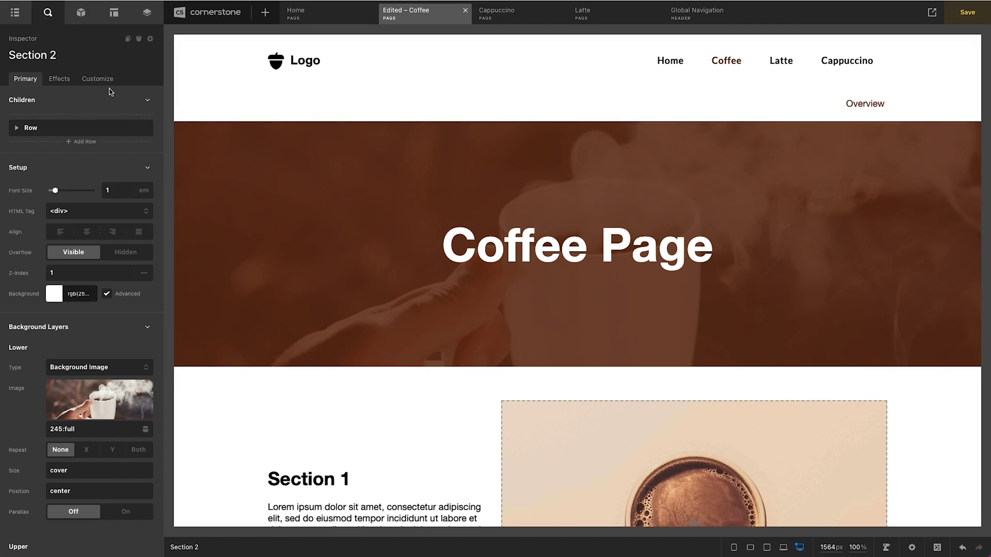
click(97, 79)
click(69, 105)
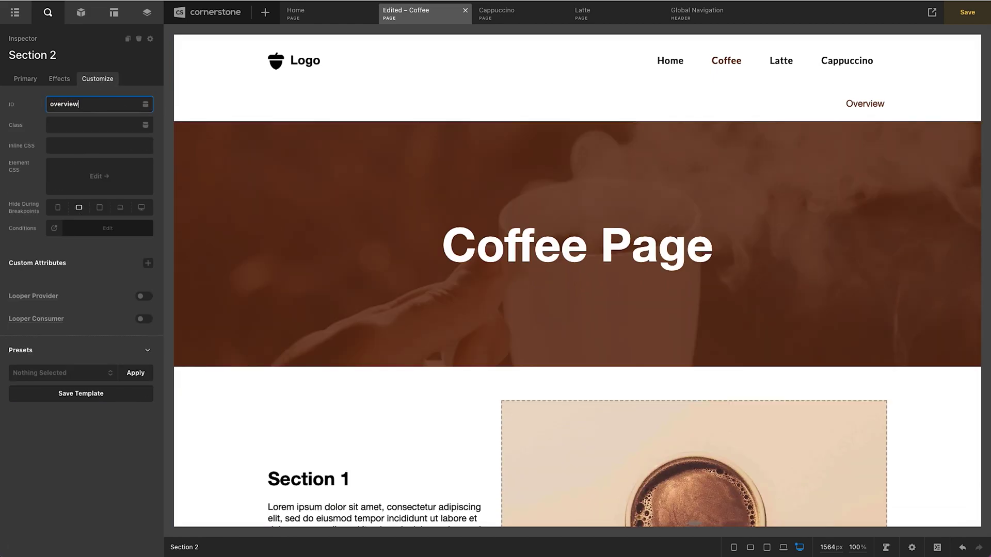
click(863, 104)
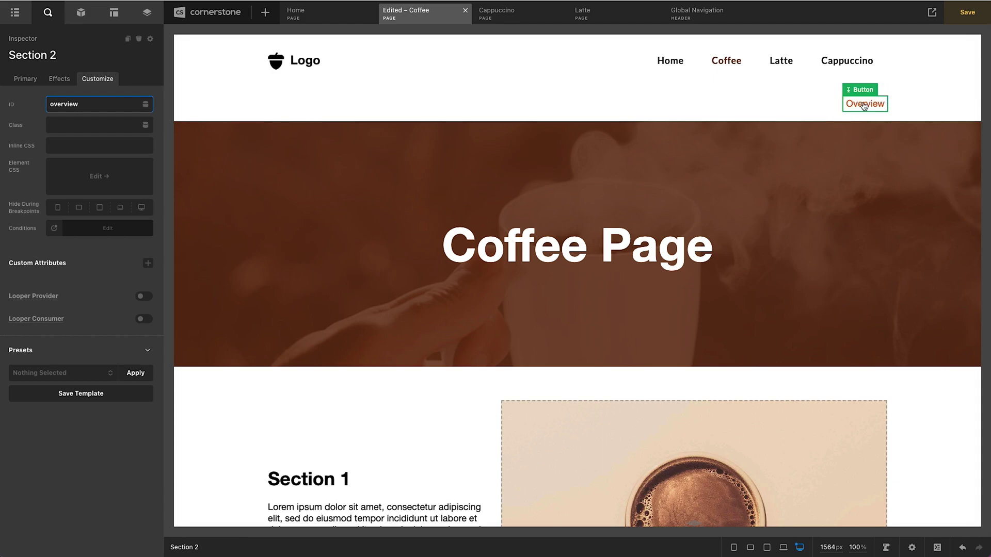
Duplicate the Overview button and turn the second copy into 'Section 1' linking to #section-1.
click(128, 39)
click(128, 40)
click(128, 39)
click(128, 40)
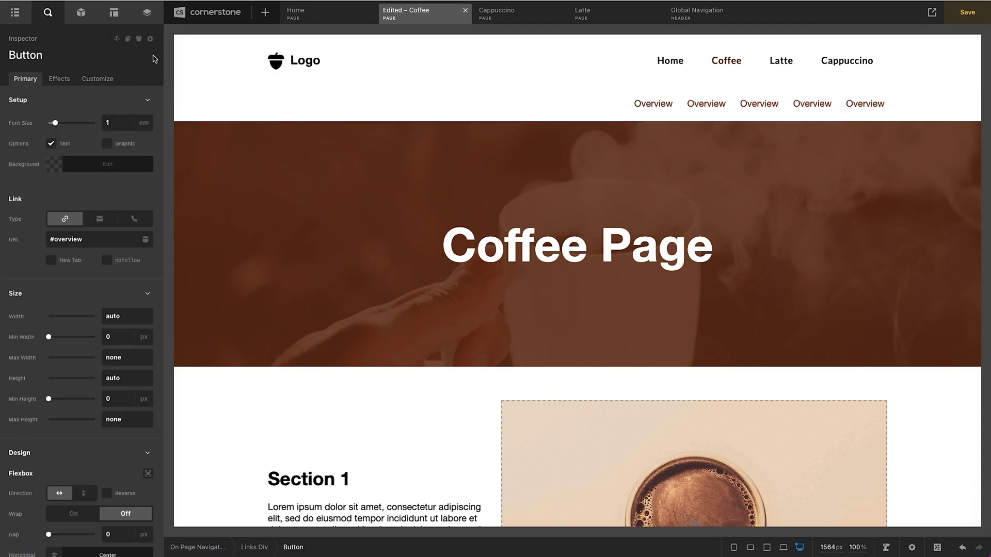
scroll(275, 176, down, 20)
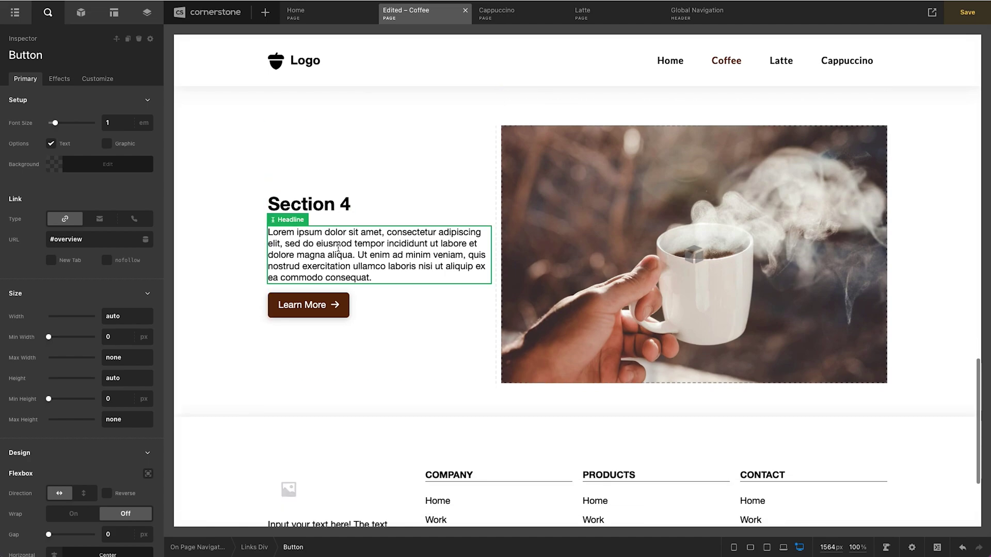
scroll(305, 199, up, 20)
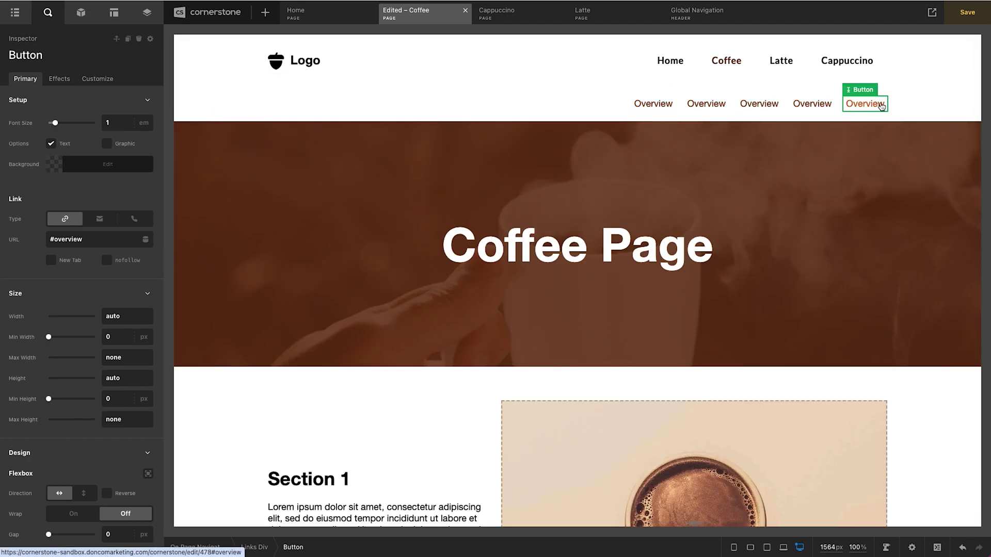
double_click(696, 105)
text(Sec)
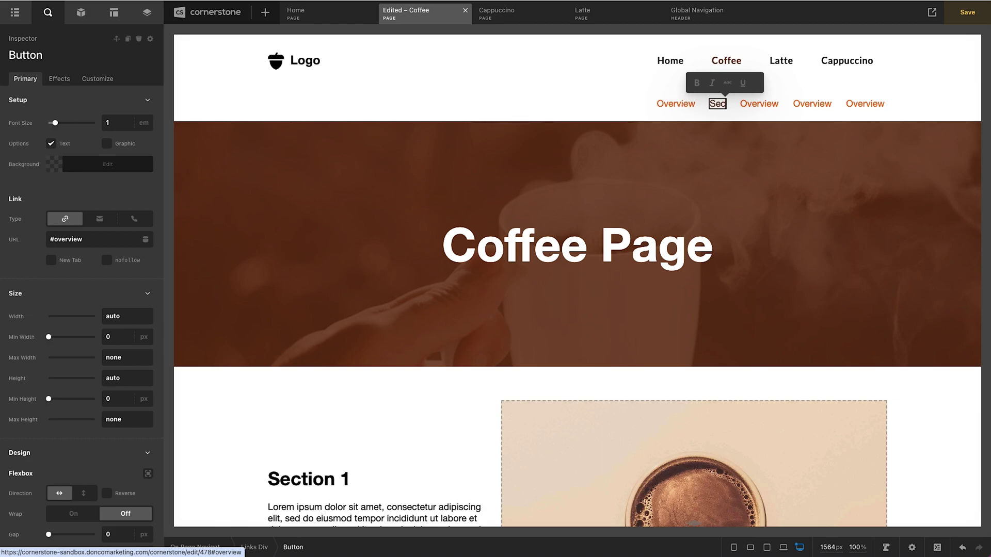
text(tion 1)
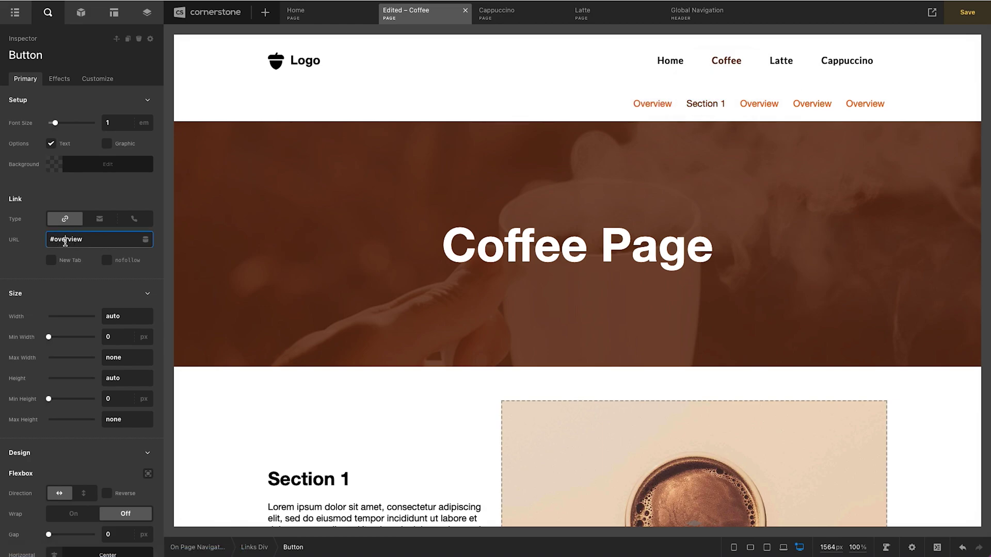
double_click(65, 240)
text(section-1)
Relabel the next buttons Section 2 and Section 3, with Section 2 linking to #section-2.
click(758, 103)
double_click(758, 103)
text(SE)
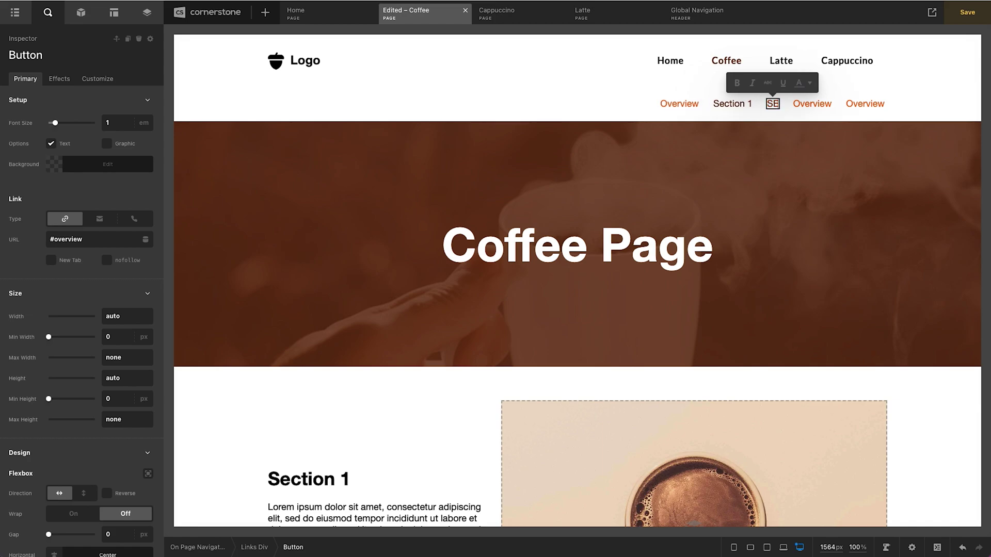
text(ction 2)
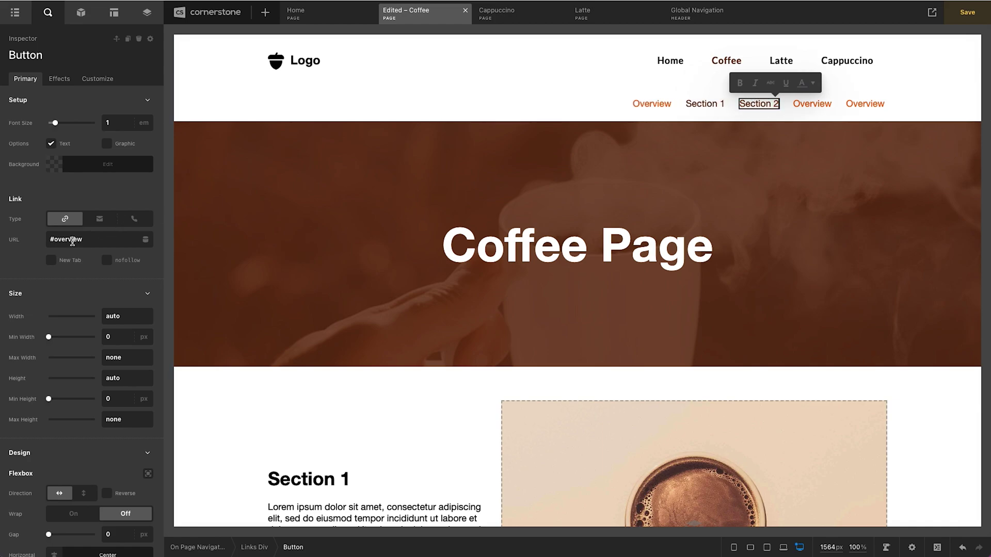
double_click(72, 239)
text(section-2)
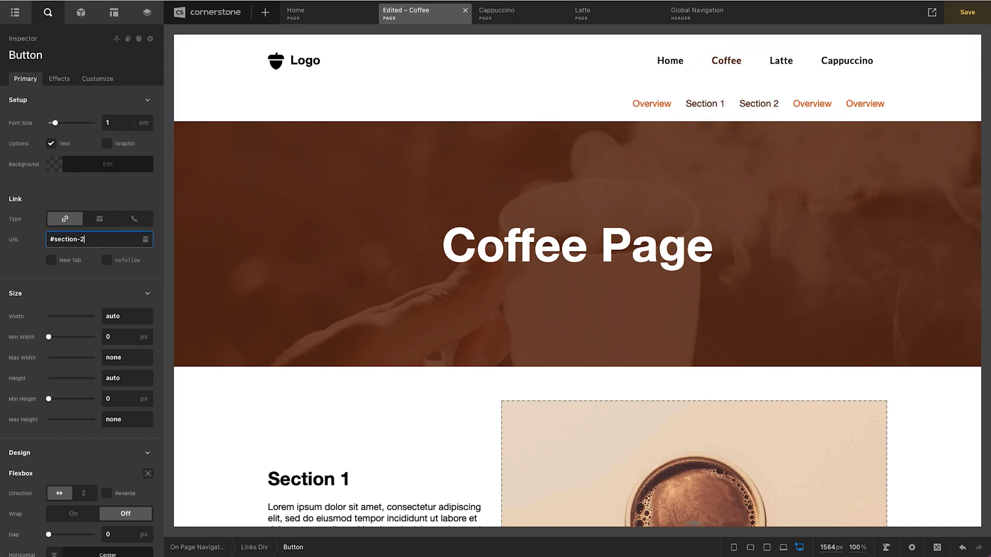
double_click(811, 103)
text(Section 3)
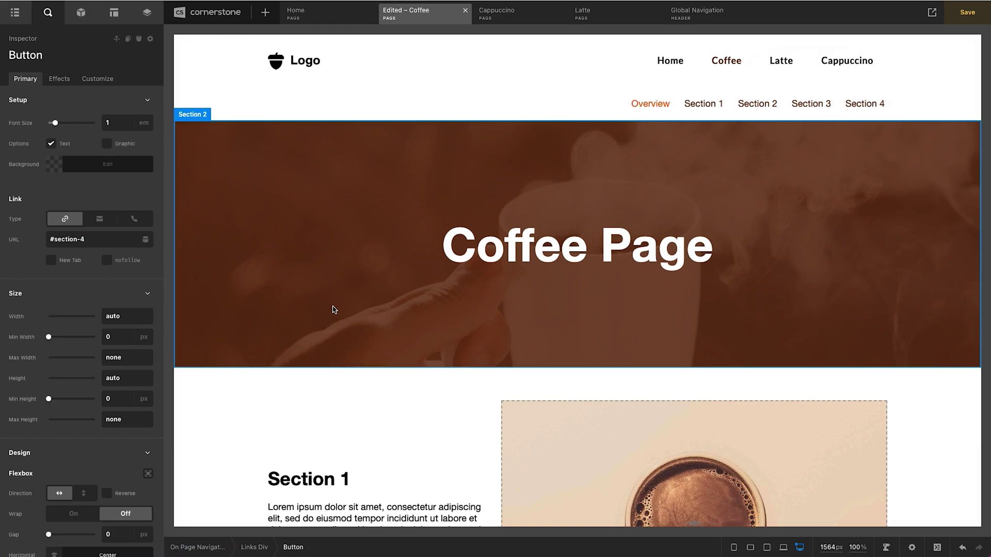
click(333, 309)
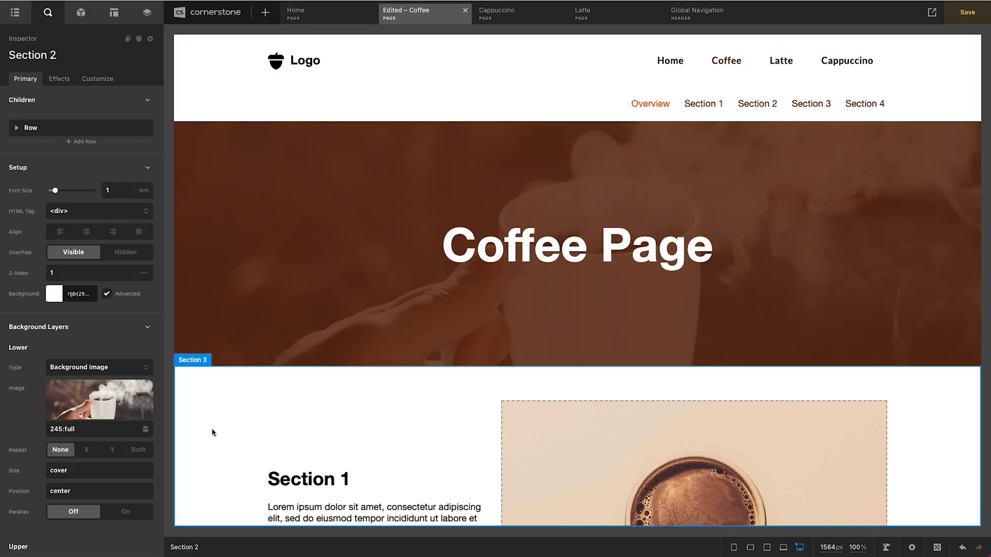
Give the Section 1 and Section 2 content blocks the IDs section-1 and section-2.
scroll(214, 432, down, 5)
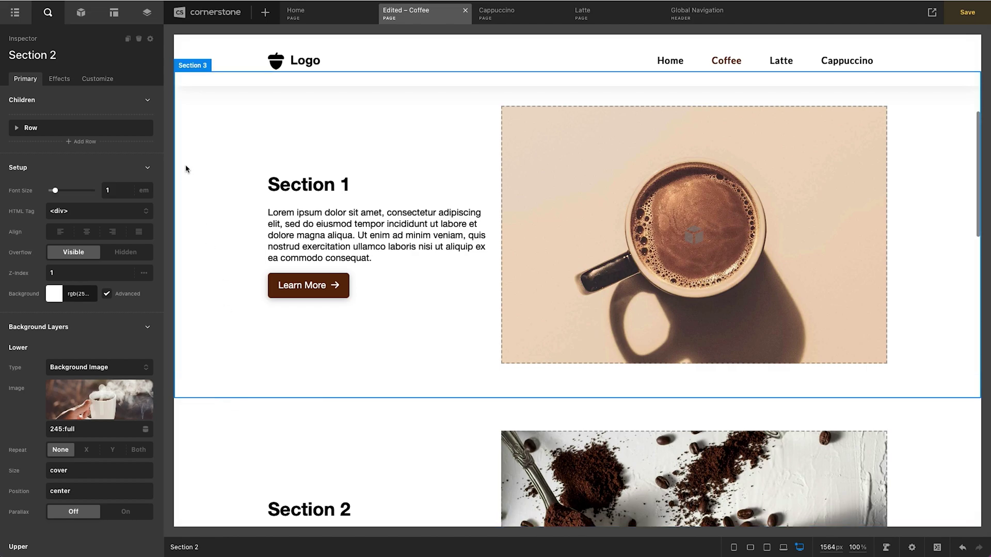
click(186, 166)
click(95, 79)
click(63, 108)
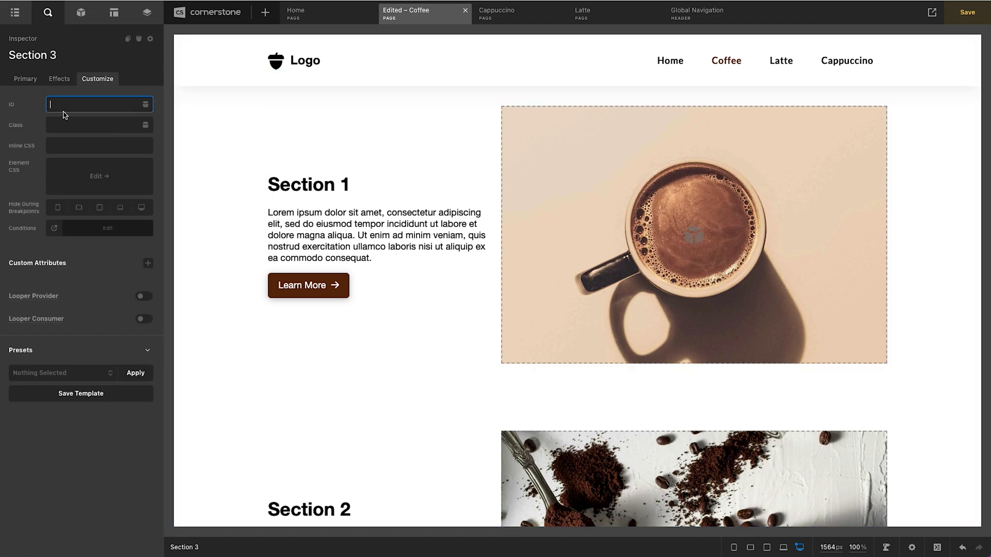
text(section-1)
click(226, 457)
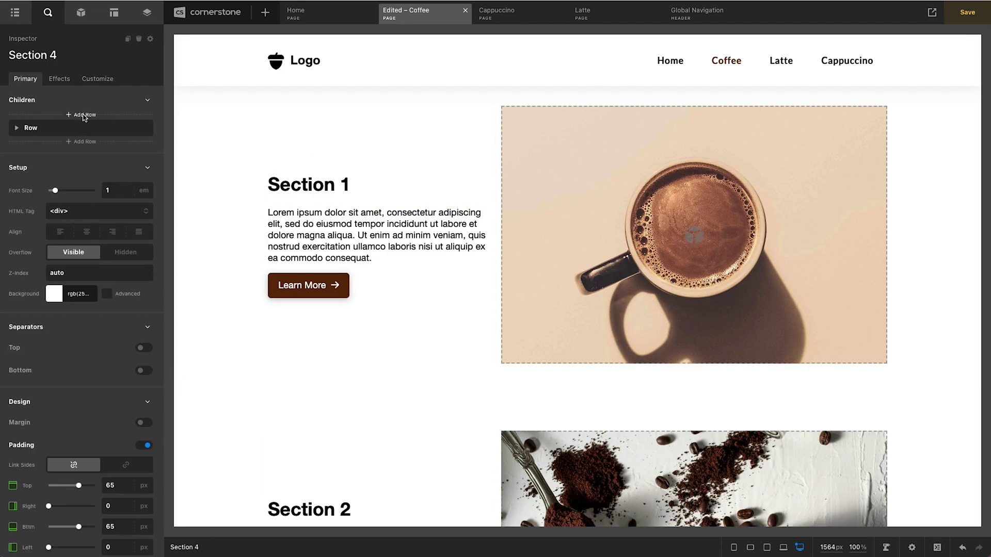
click(97, 80)
click(71, 103)
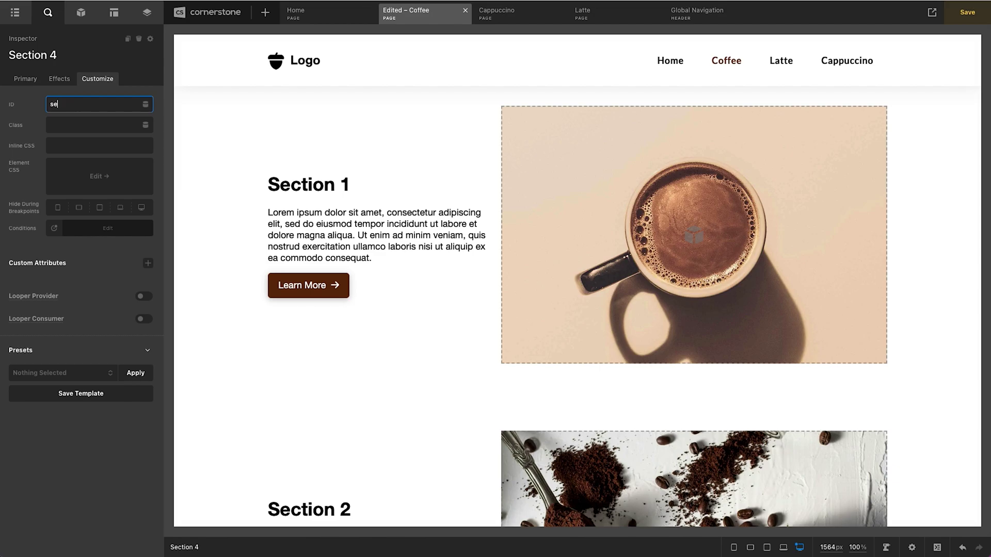
key(super+a)
key(super+c)
Set the Section 3 block's ID to section-3 and save the Coffee page.
scroll(217, 397, down, 5)
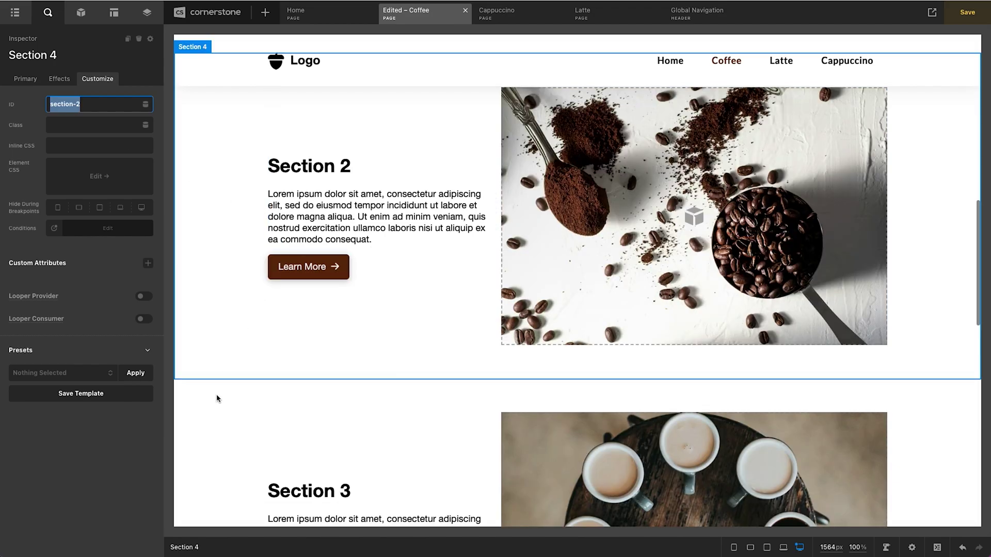
click(216, 398)
click(98, 79)
click(82, 105)
key(super+v)
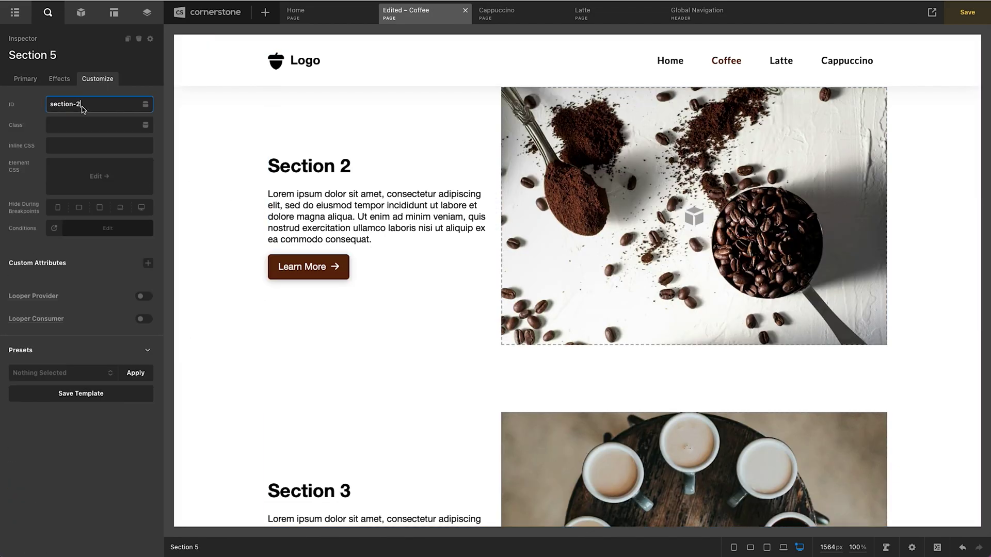
scroll(442, 211, up, 10)
key(super+s)
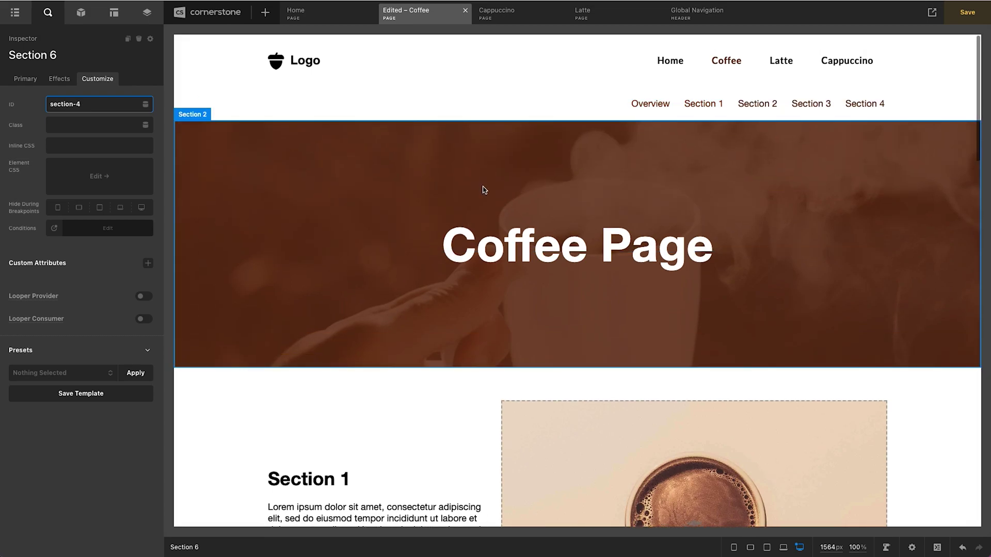
click(931, 12)
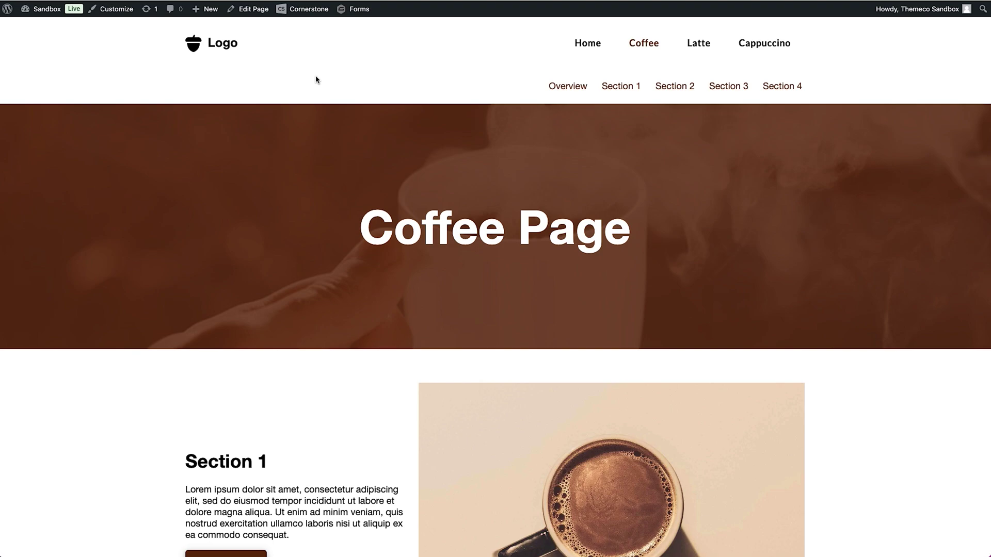
Use the live nav bar to jump to Sections 1–4 and back to Overview.
click(623, 90)
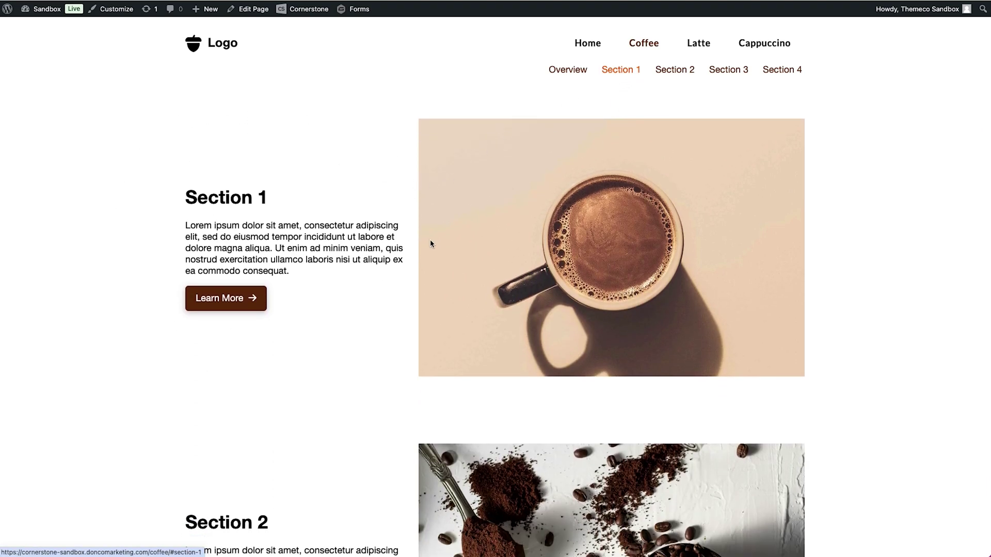
click(681, 77)
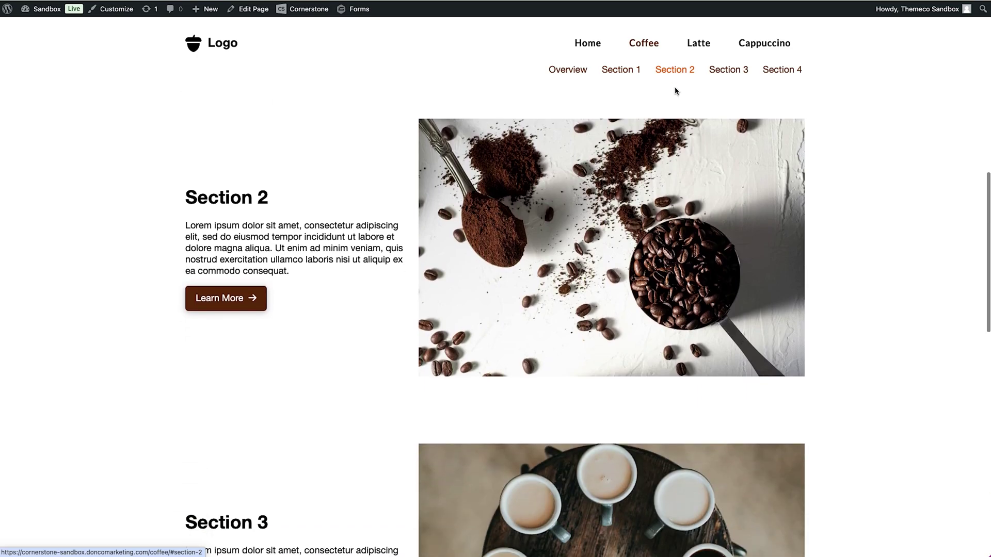
click(721, 76)
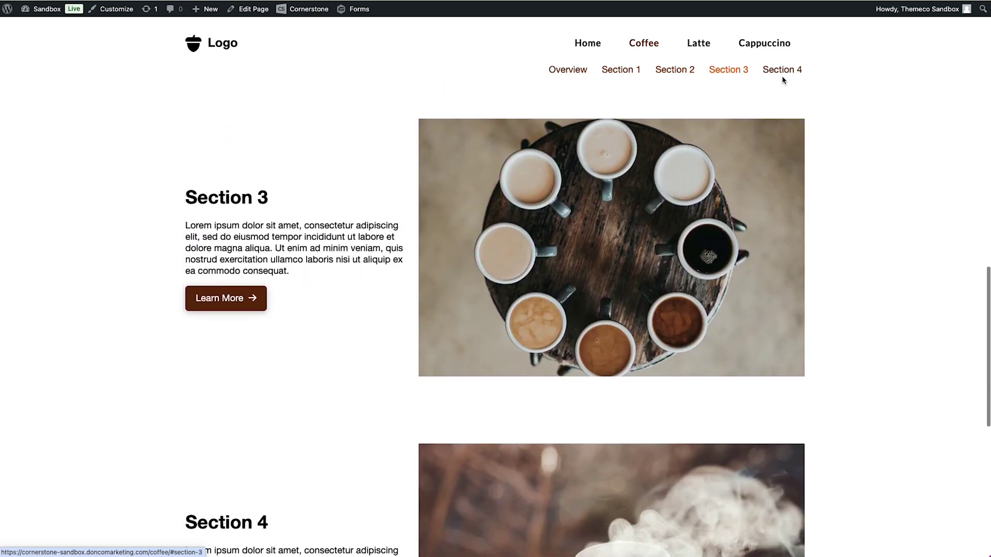
click(782, 75)
click(568, 78)
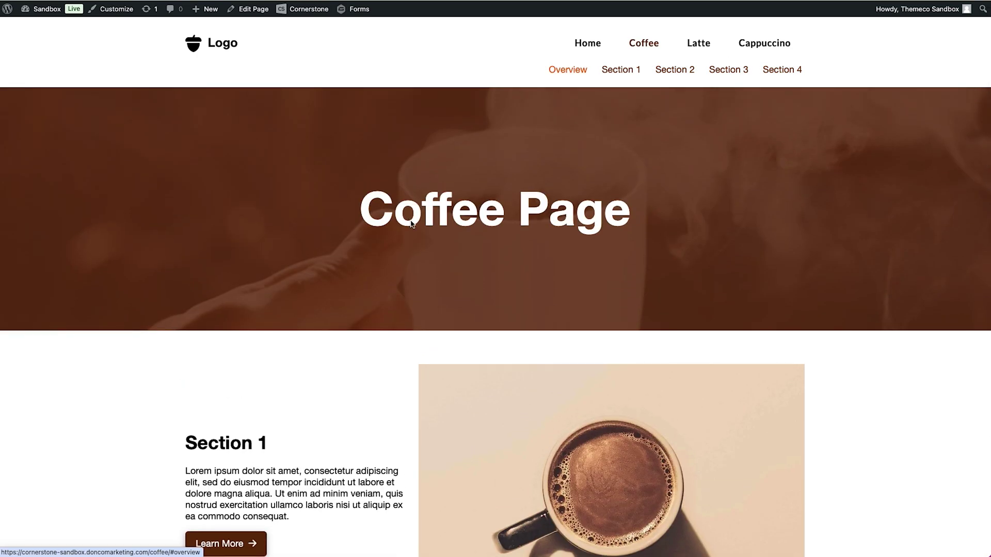
Scroll through the live Coffee page to check the sticky nav's section highlighting.
scroll(100, 178, down, 6)
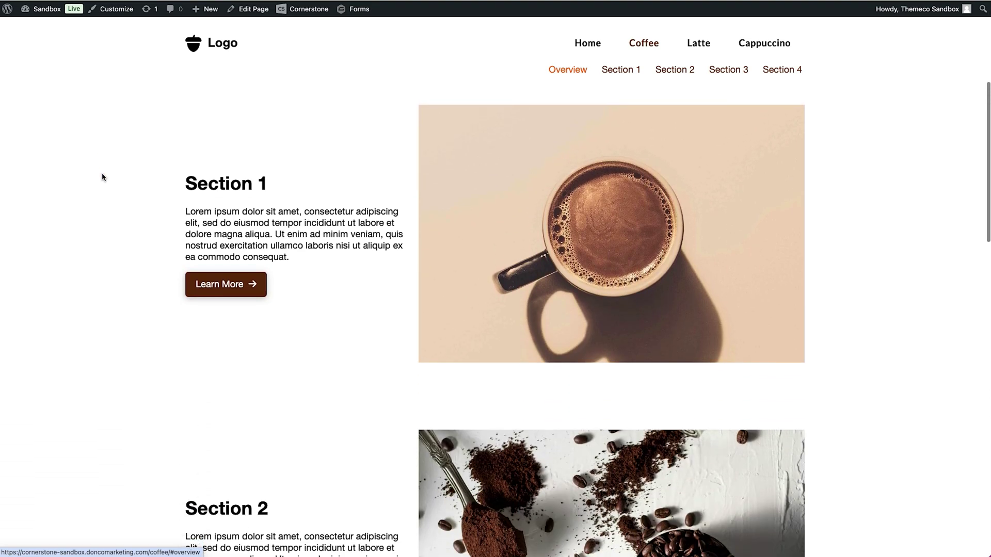
scroll(102, 178, down, 6)
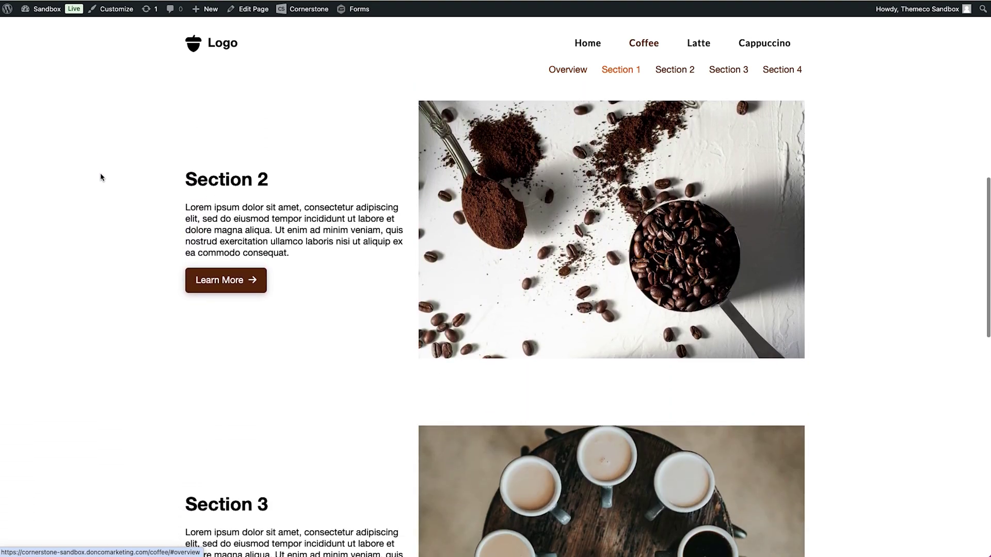
scroll(101, 177, down, 6)
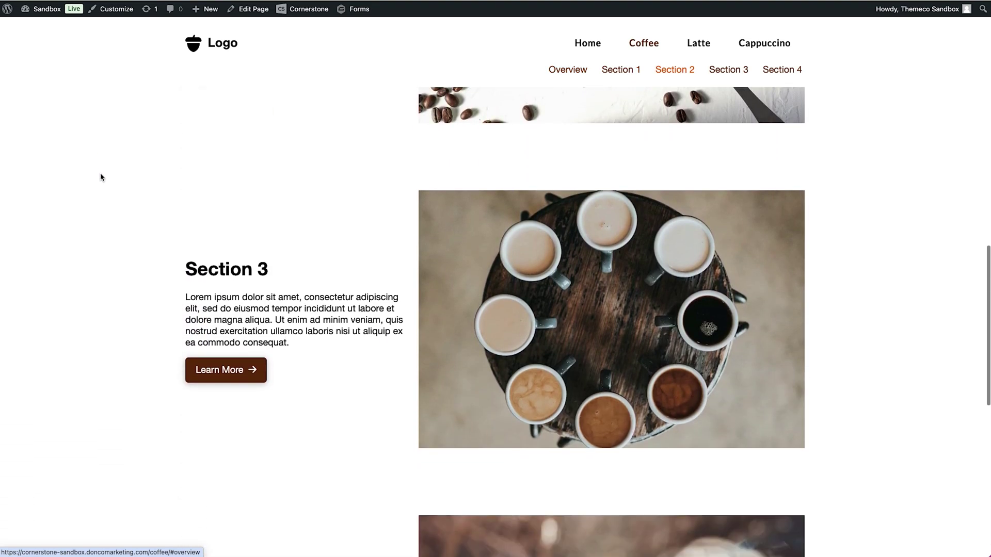
scroll(102, 177, down, 6)
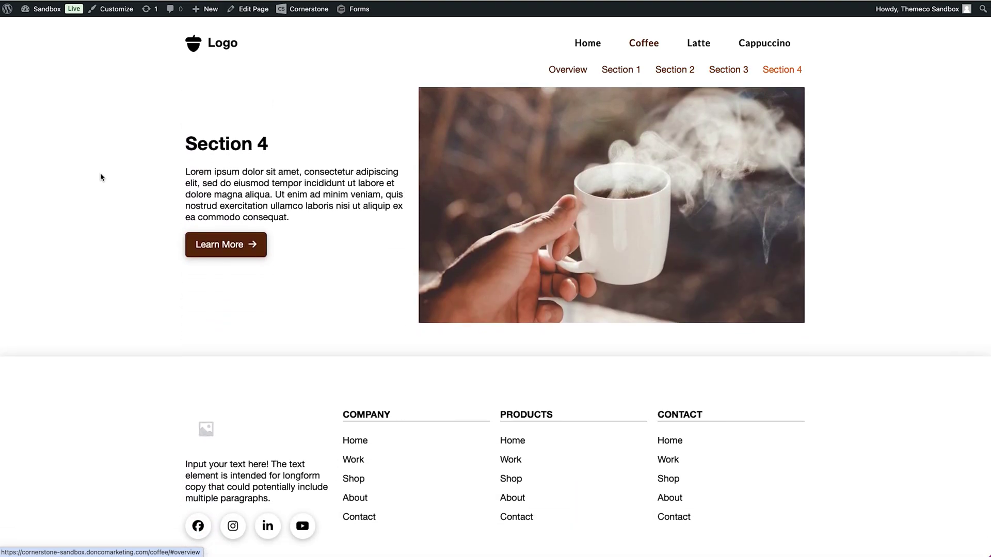
scroll(101, 177, up, 20)
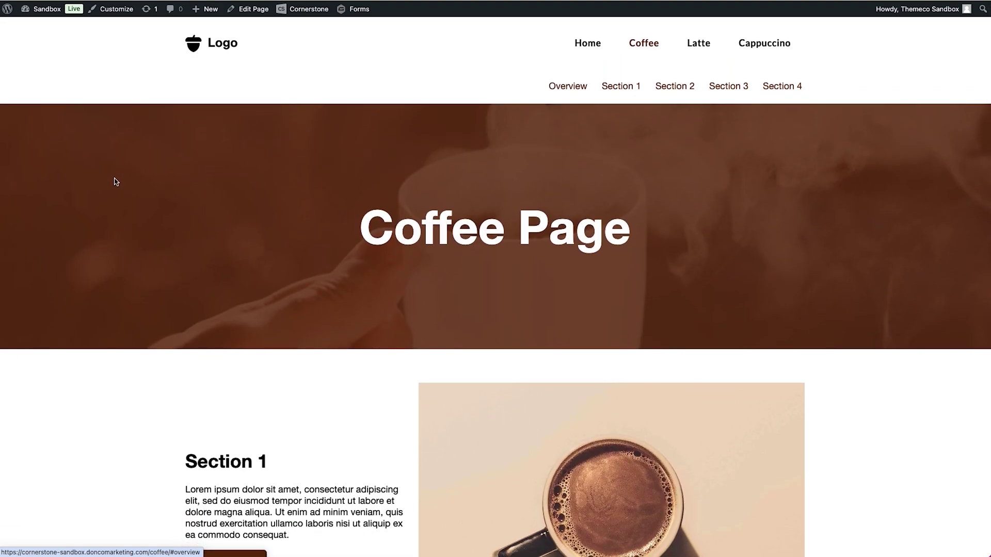
scroll(115, 181, down, 5)
scroll(111, 181, up, 6)
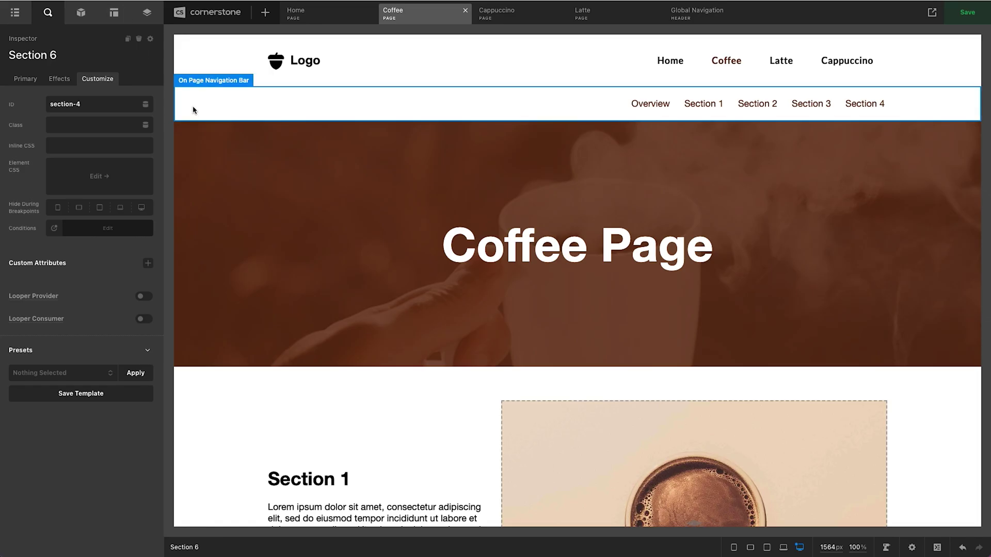
Save the On Page Navigation Bar as an element template named 'Single Page Nav'.
click(193, 114)
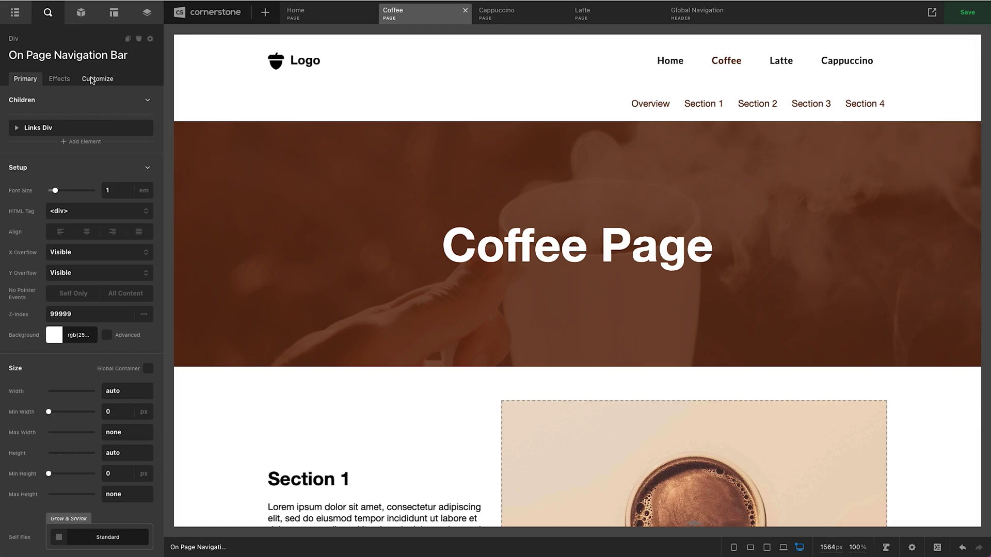
click(93, 83)
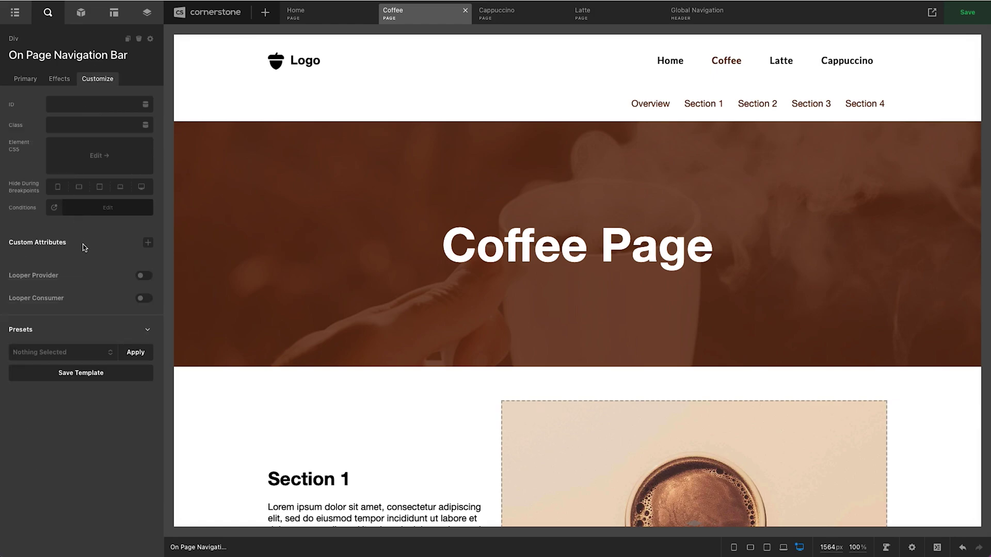
click(67, 380)
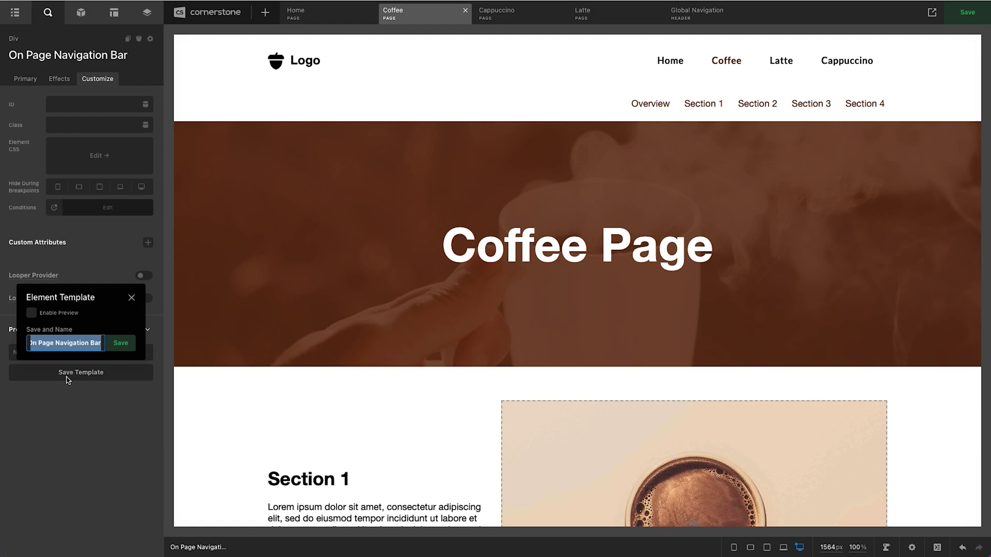
text(Single Page Nav)
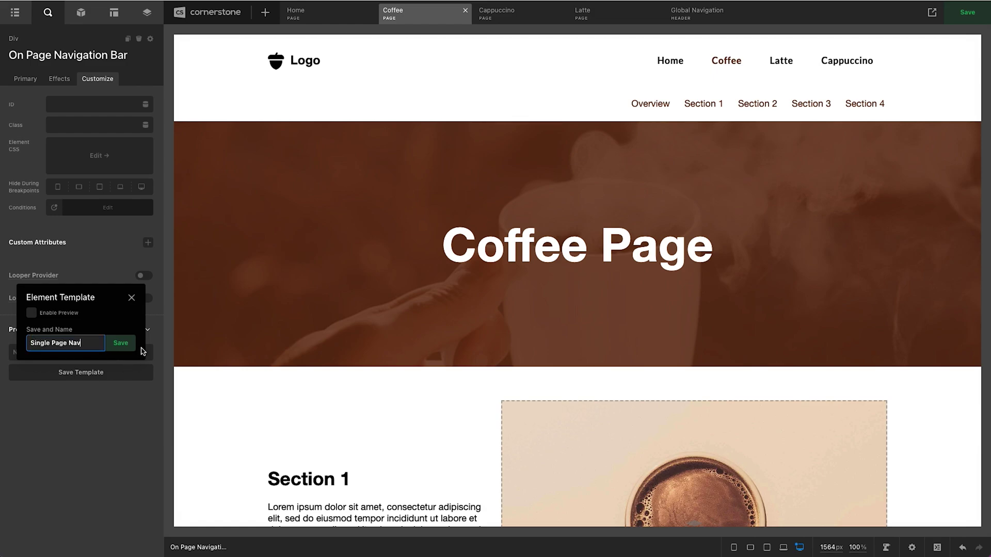
click(120, 342)
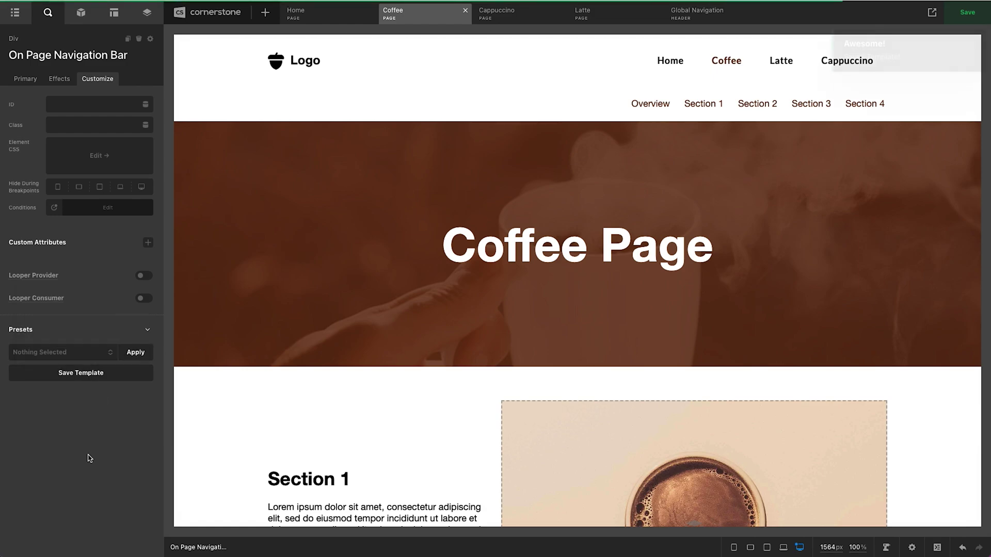
click(502, 20)
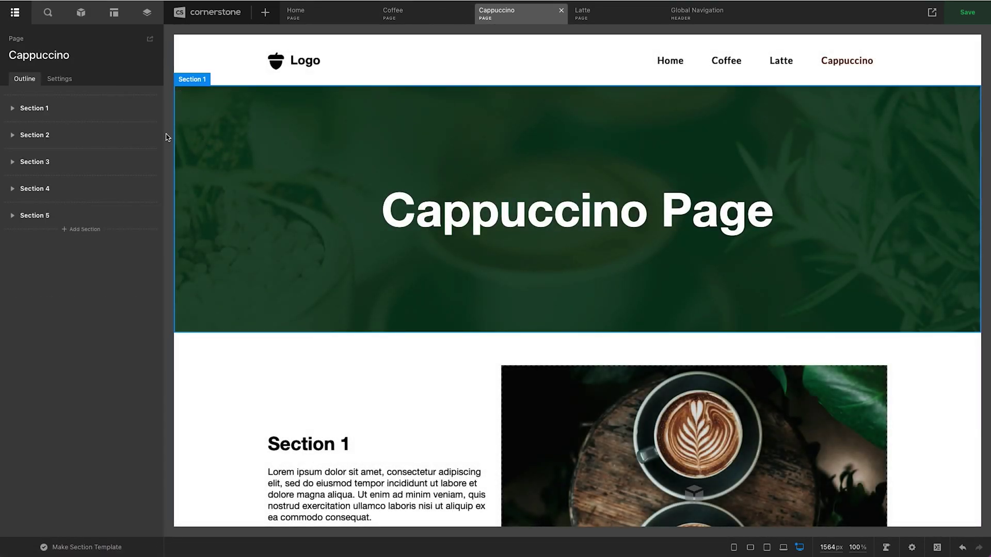
Insert the Single Page Nav template above Section 1 on the Cappuccino page.
mouse_move(87, 98)
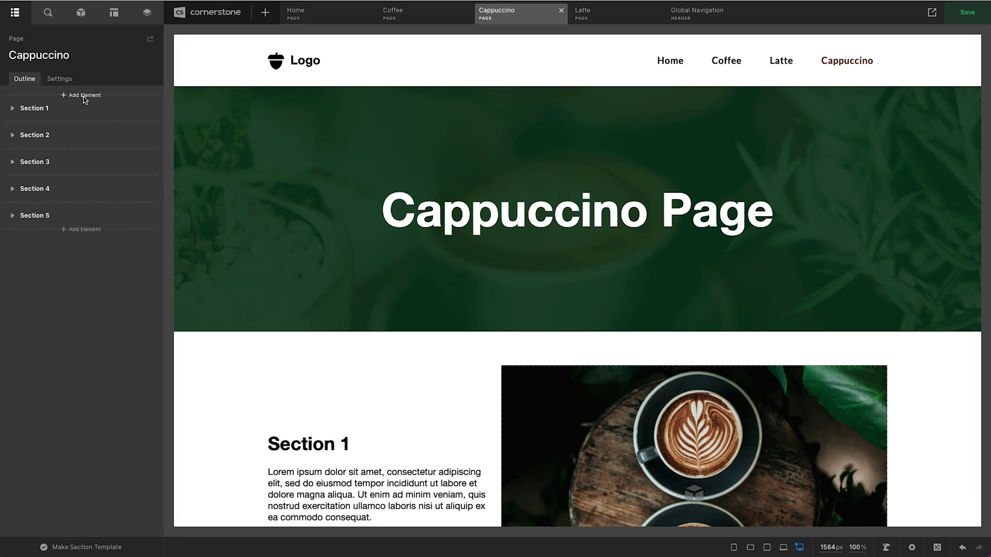
click(84, 96)
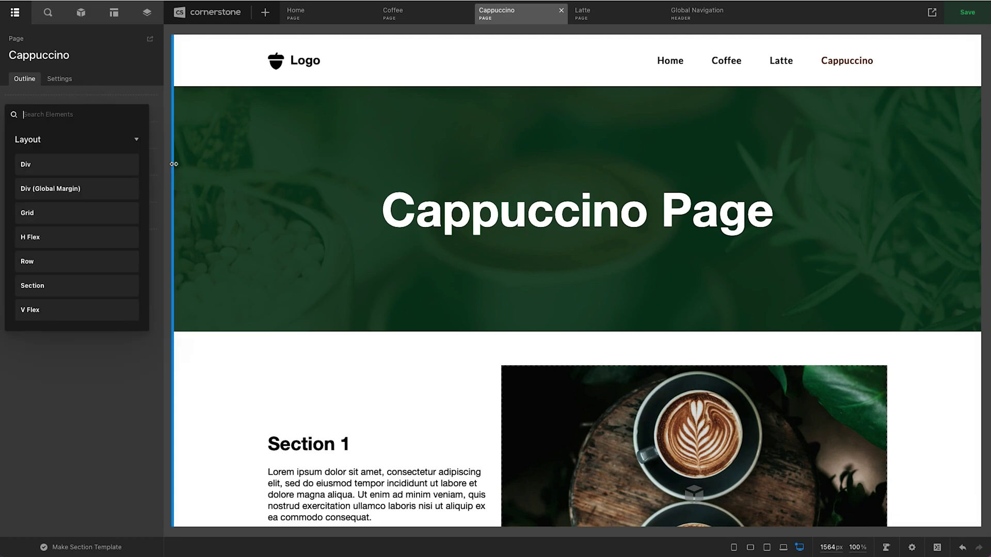
text(single)
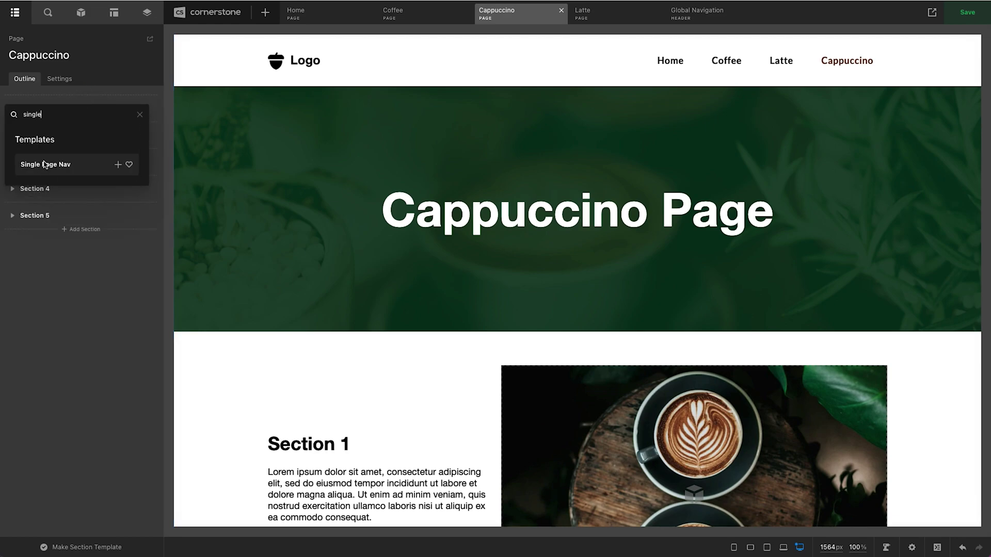
click(44, 164)
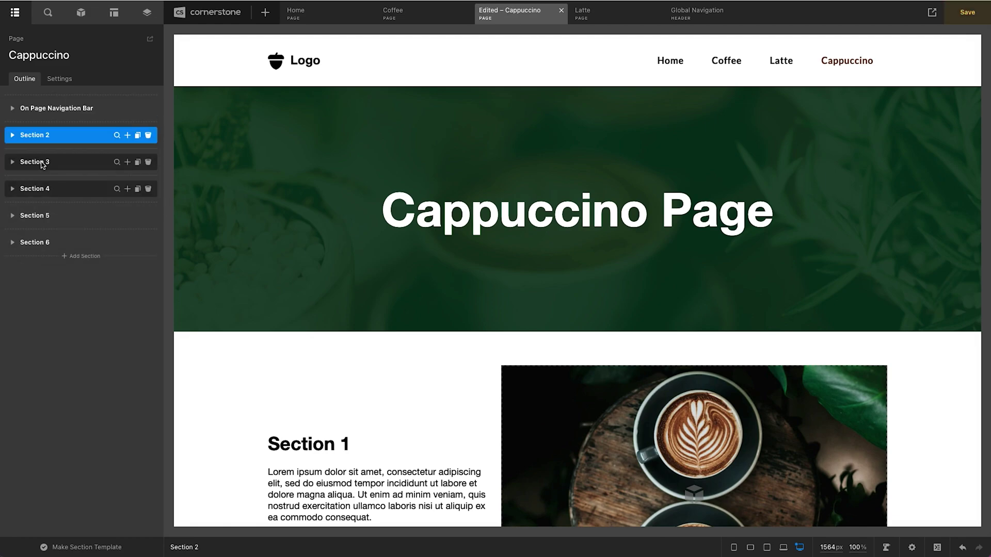
Rename the Cappuccino nav's first link from Overview to 'Cappucino'.
click(654, 105)
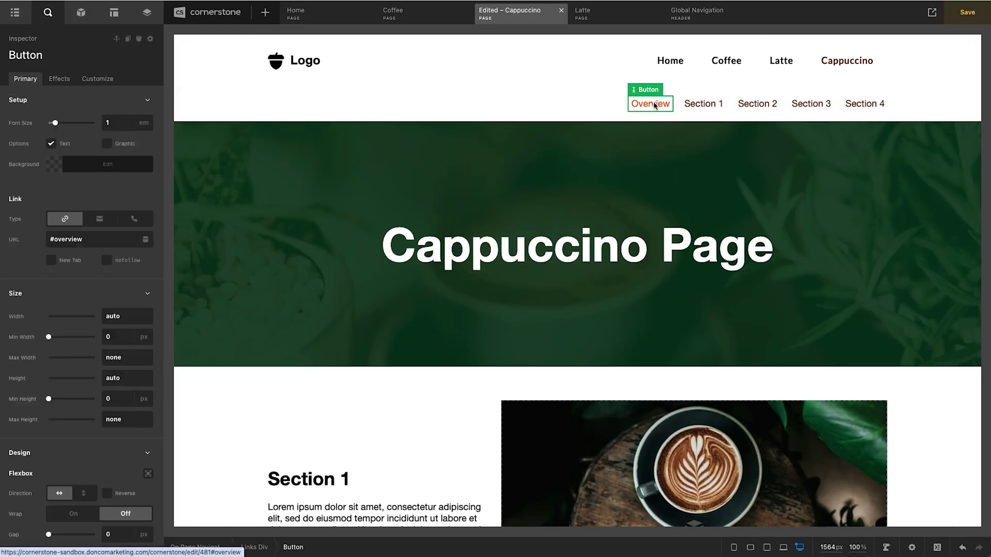
double_click(654, 105)
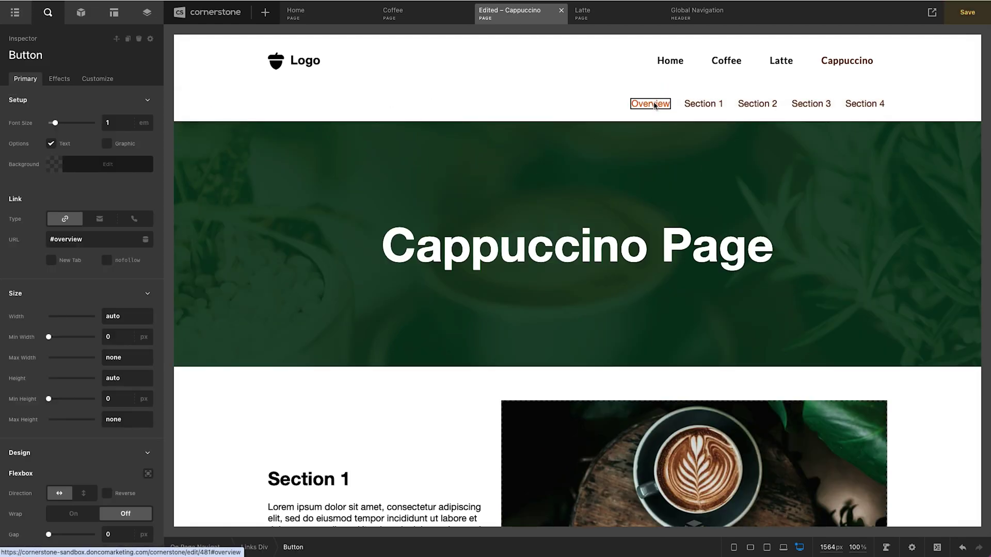
text(Cappucino)
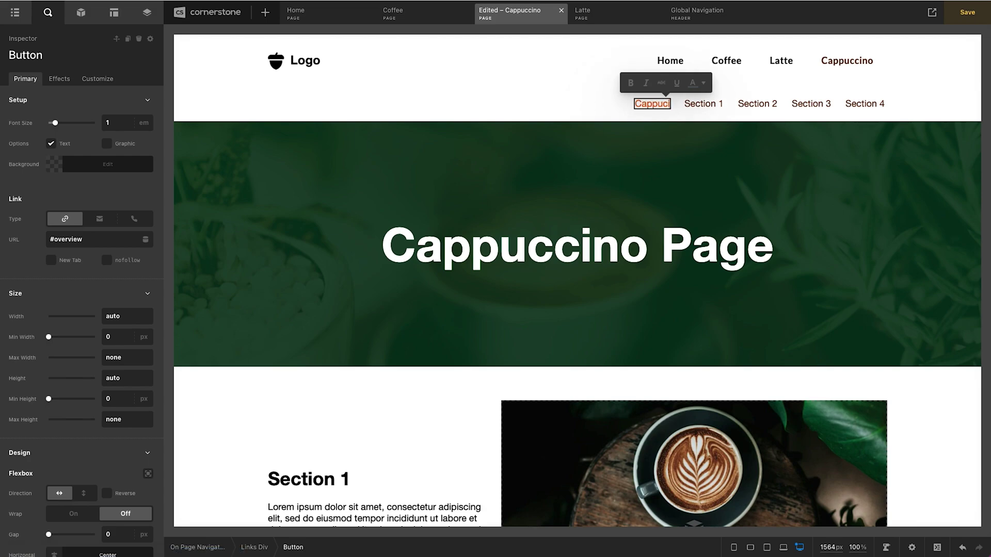
click(706, 105)
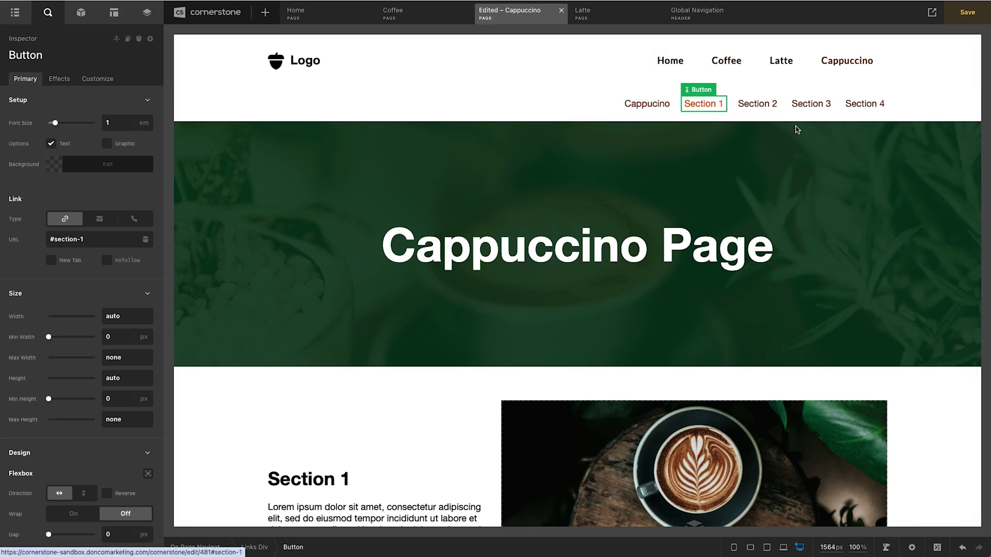
Set the hero section's ID to overview and begin setting the Section 1 section's ID.
click(202, 301)
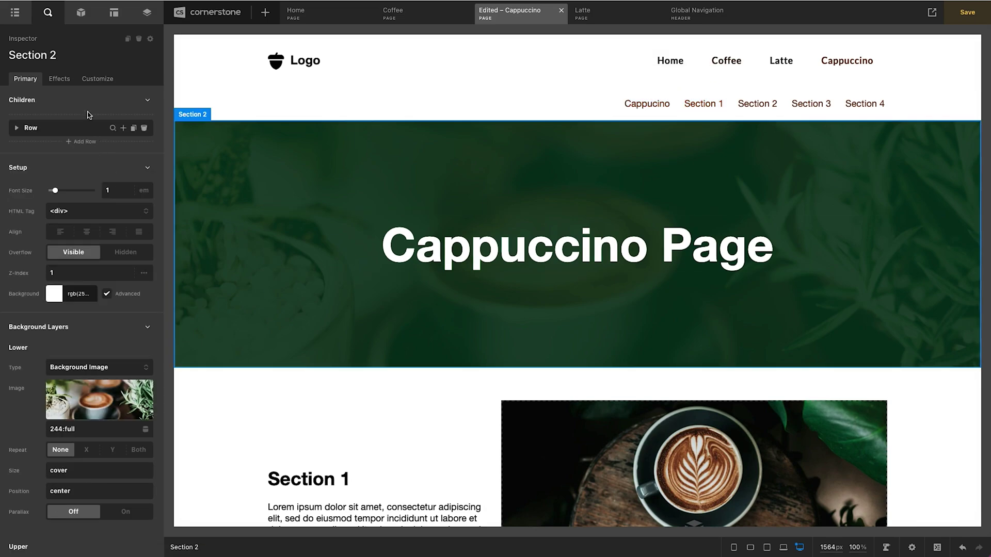
click(97, 79)
click(70, 110)
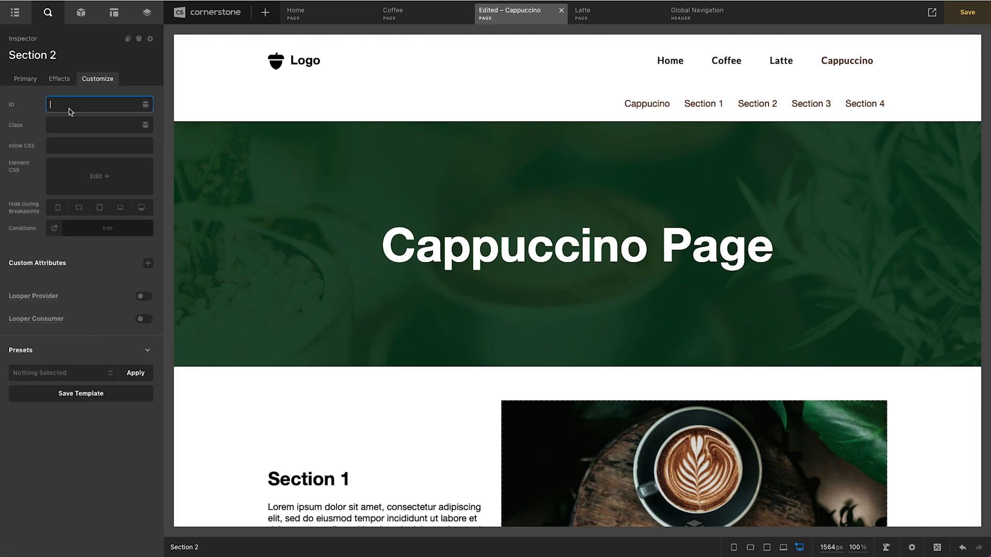
text(overview)
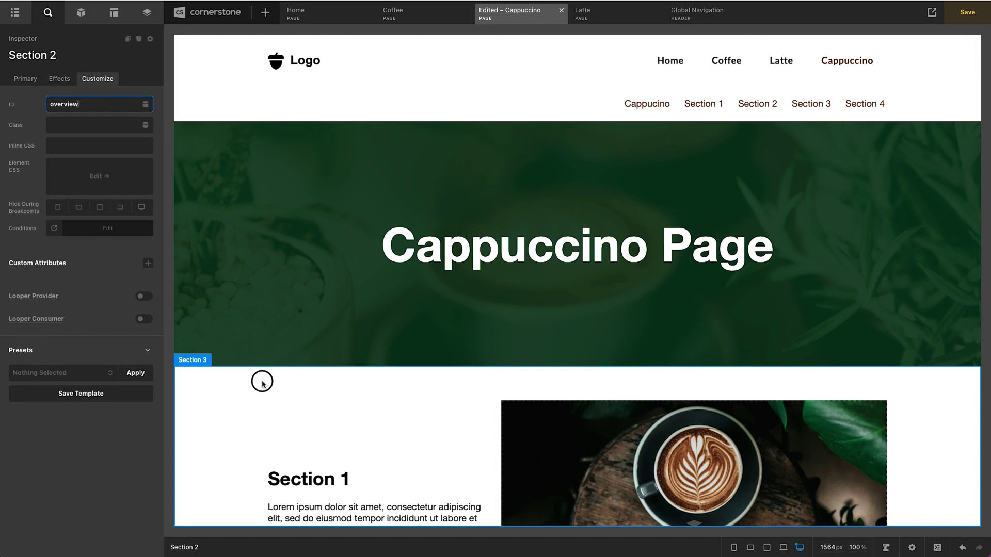
click(261, 380)
click(97, 79)
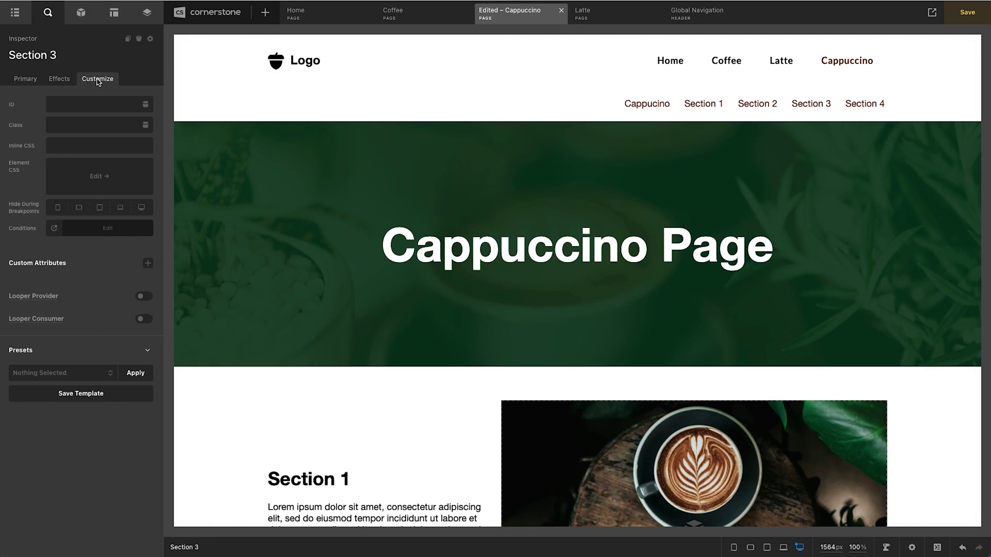
click(79, 111)
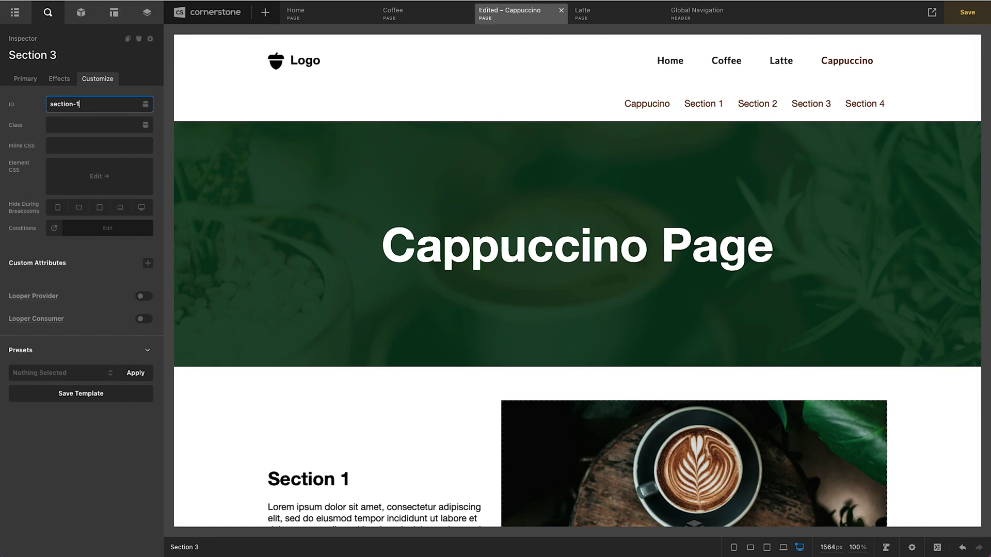
scroll(303, 199, down, 15)
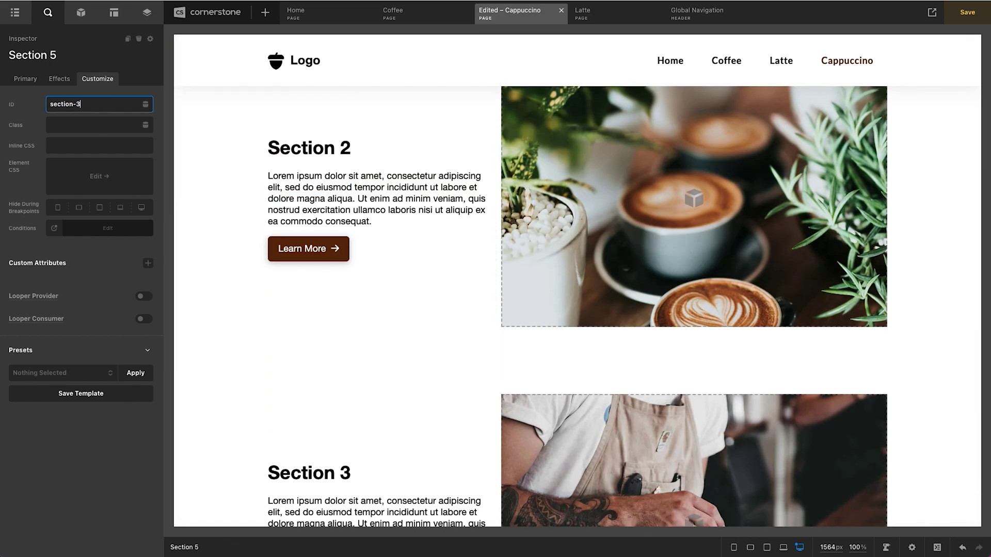
scroll(376, 264, up, 15)
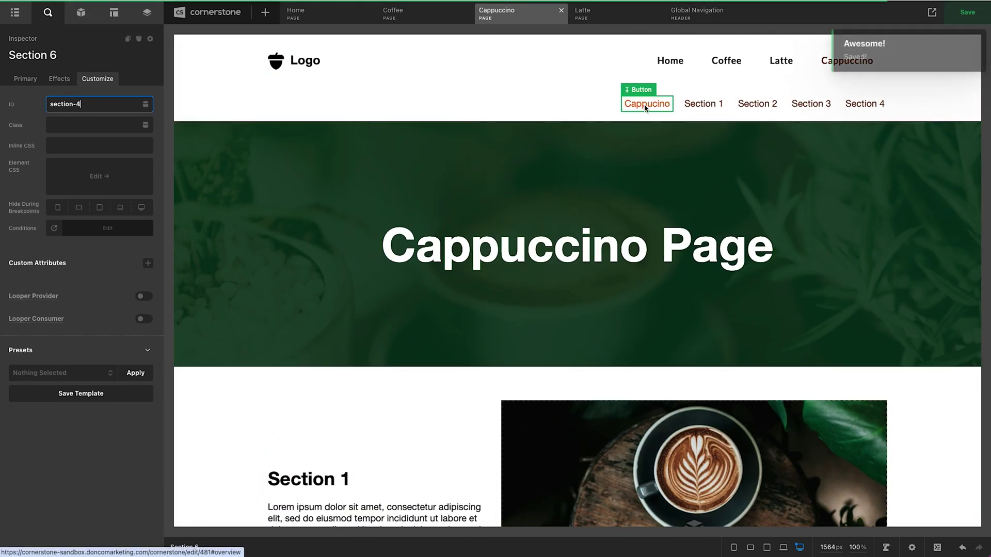
Add the saved nav bar to the Latte page and copy the hero overlay's tan hex colour.
click(583, 11)
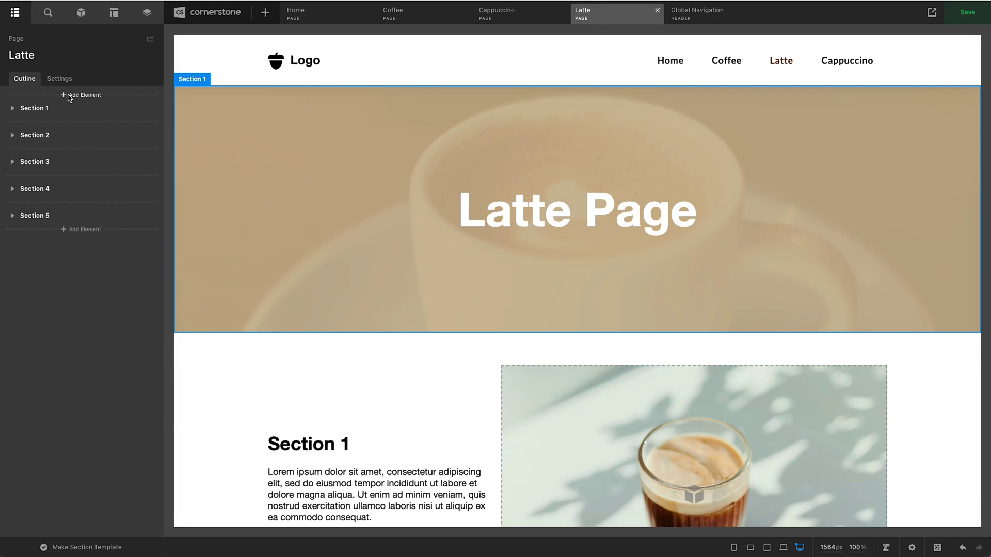
click(68, 98)
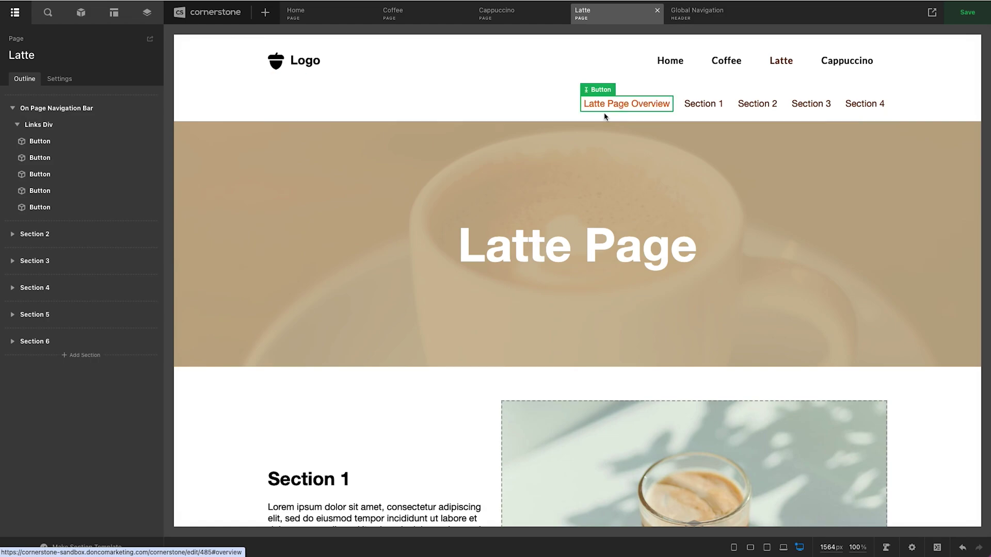
click(613, 104)
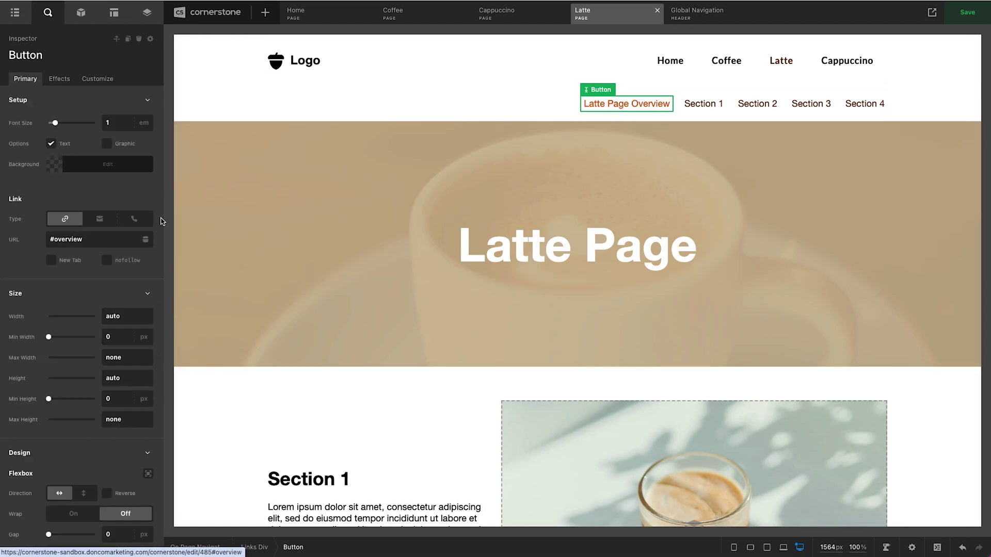
click(279, 320)
scroll(77, 361, down, 6)
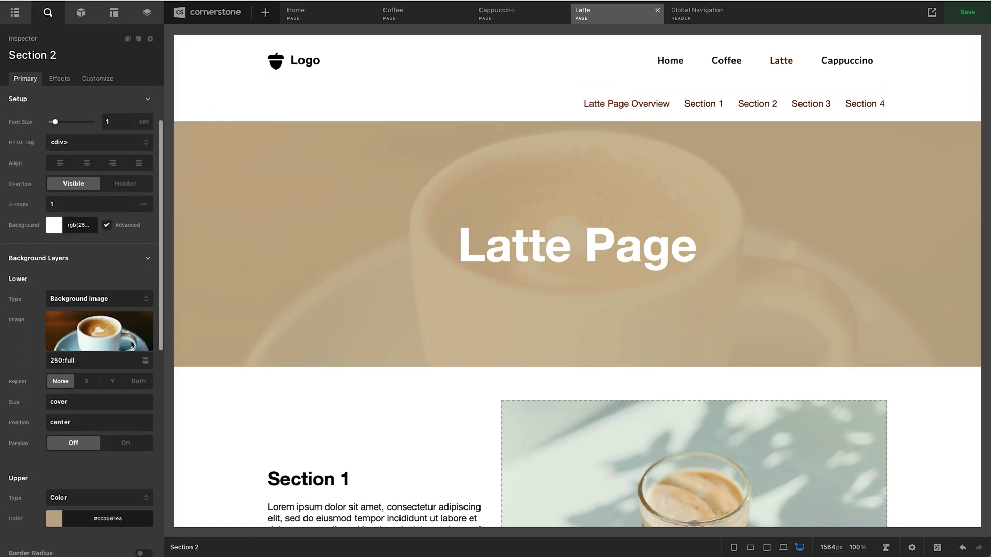
click(101, 405)
click(115, 374)
key(ctrl+c)
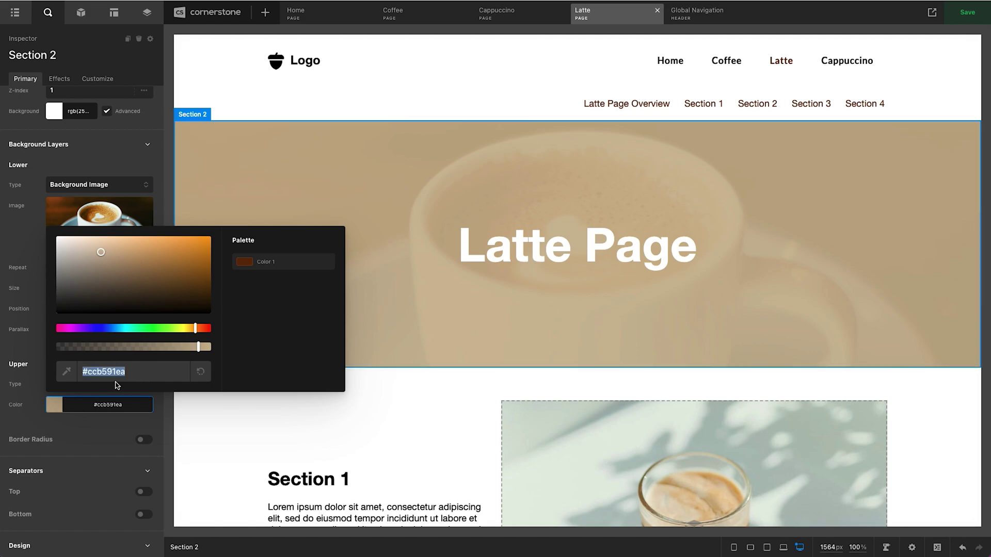
Recolour the Latte Page Overview and Section 1 link text to tan #ccb591ea.
click(636, 105)
scroll(72, 210, down, 10)
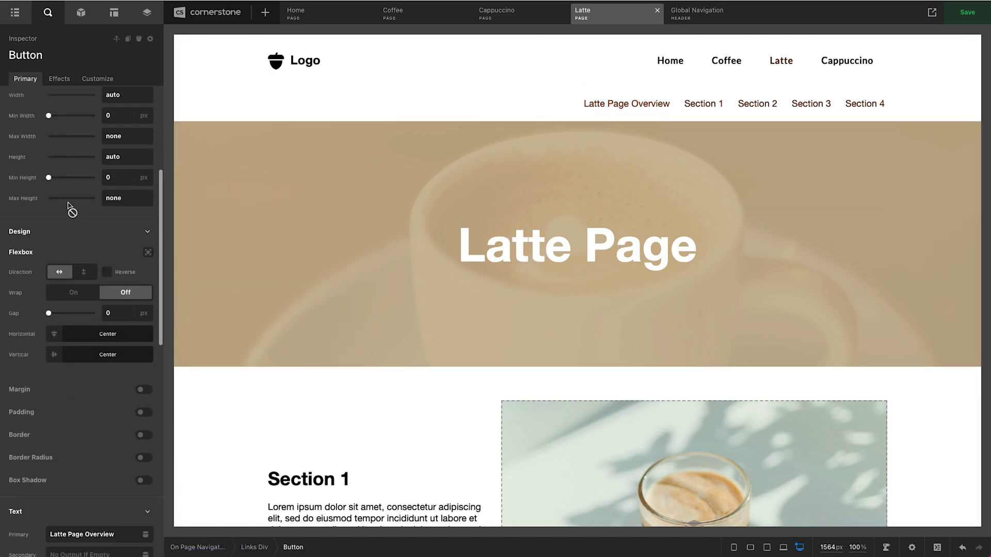
click(90, 410)
click(120, 361)
key(ctrl+v)
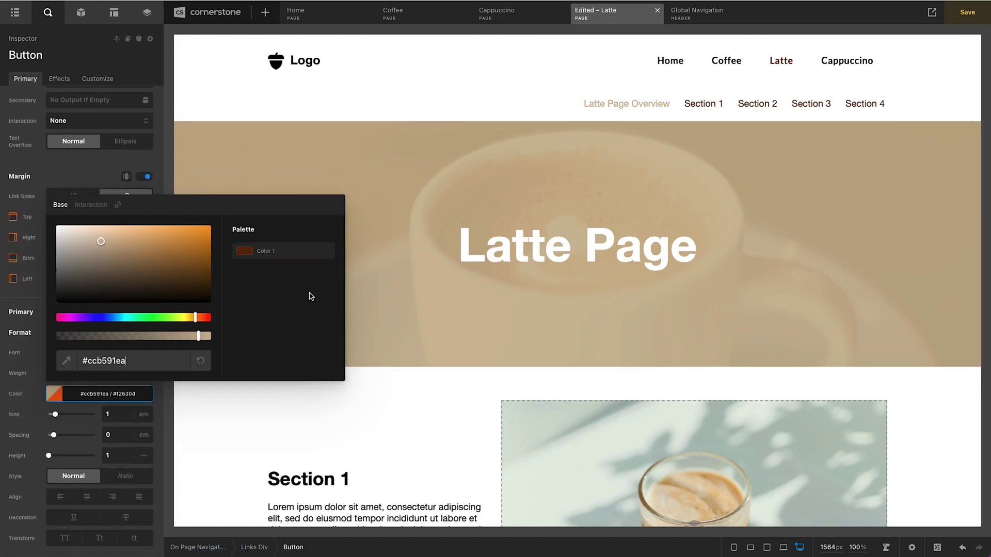
click(702, 103)
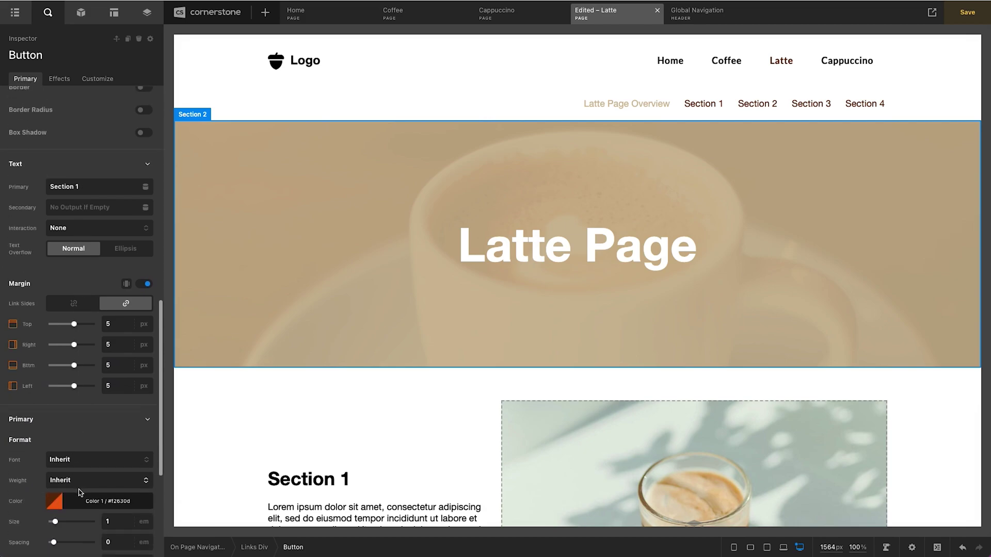
click(80, 495)
click(103, 405)
key(ctrl+v)
Recolour the Section 2 and Section 3 links to #ccb591ea, then select Section 4.
click(757, 104)
scroll(107, 318, up, 5)
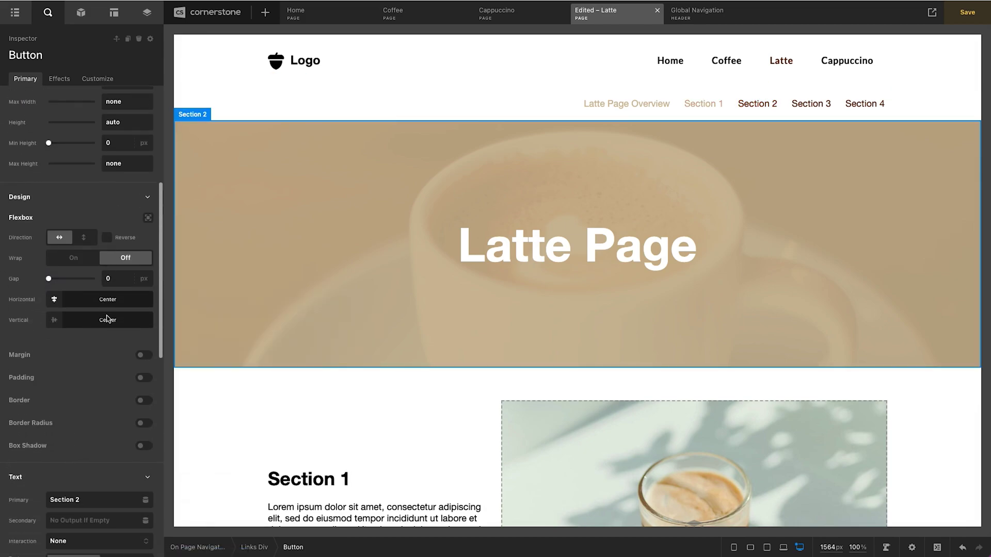
scroll(107, 319, down, 8)
click(100, 415)
key(ctrl+v)
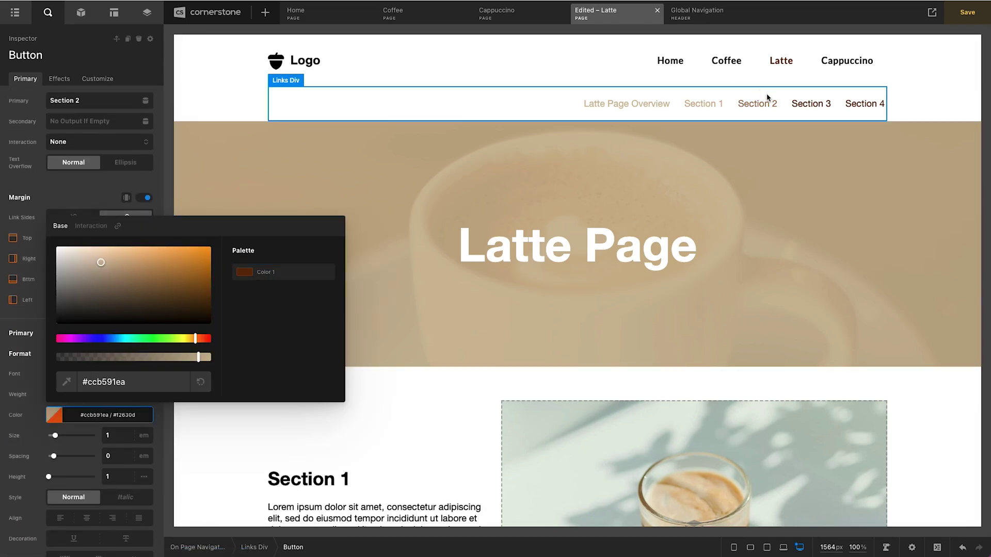
click(804, 104)
click(100, 423)
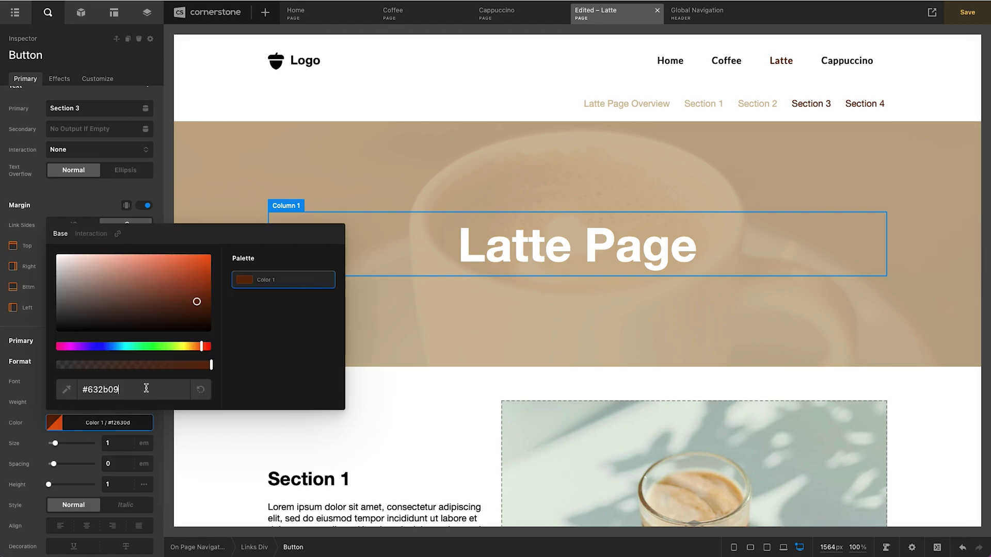
key(ctrl+v)
click(873, 103)
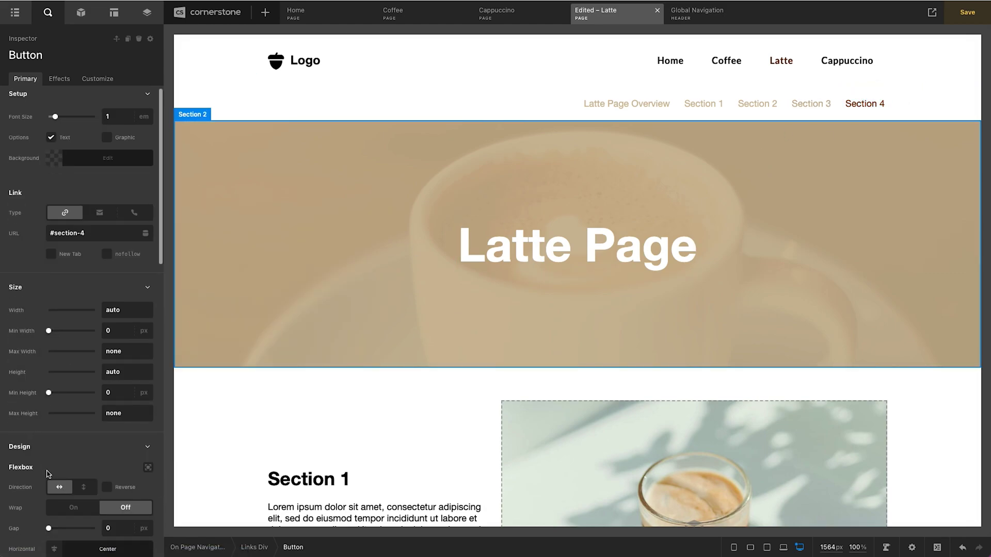
scroll(47, 474, down, 12)
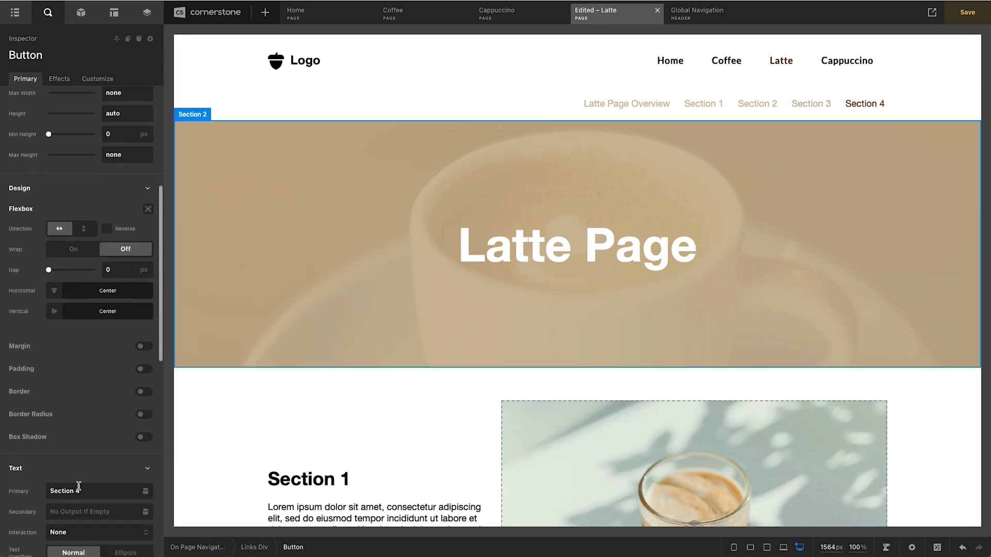
On the Cappuccino page, copy the hero overlay's dark green hex value.
click(513, 15)
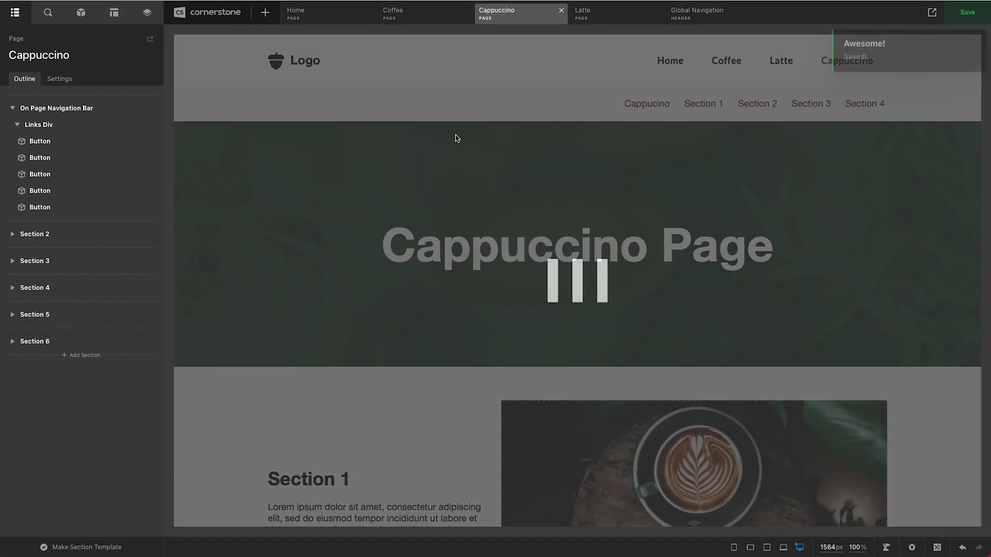
click(410, 192)
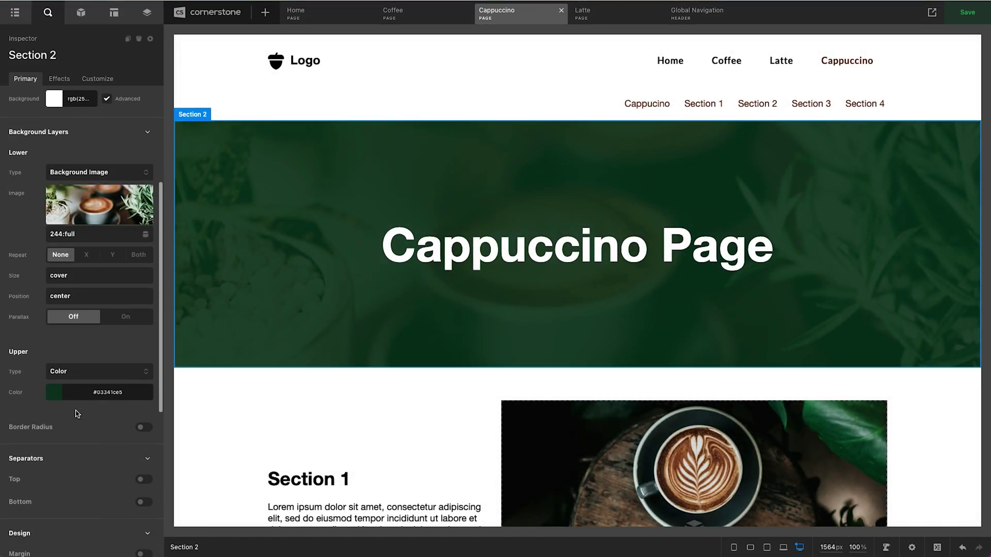
click(80, 394)
triple_click(123, 360)
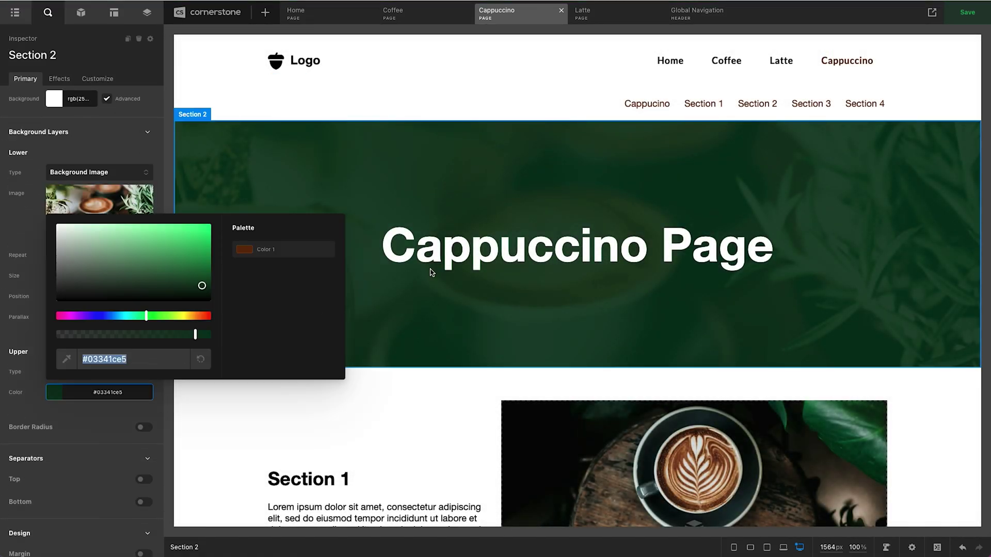
Make the Cappucino link's text colour dark green #03341c and save the page.
click(647, 103)
scroll(88, 328, down, 5)
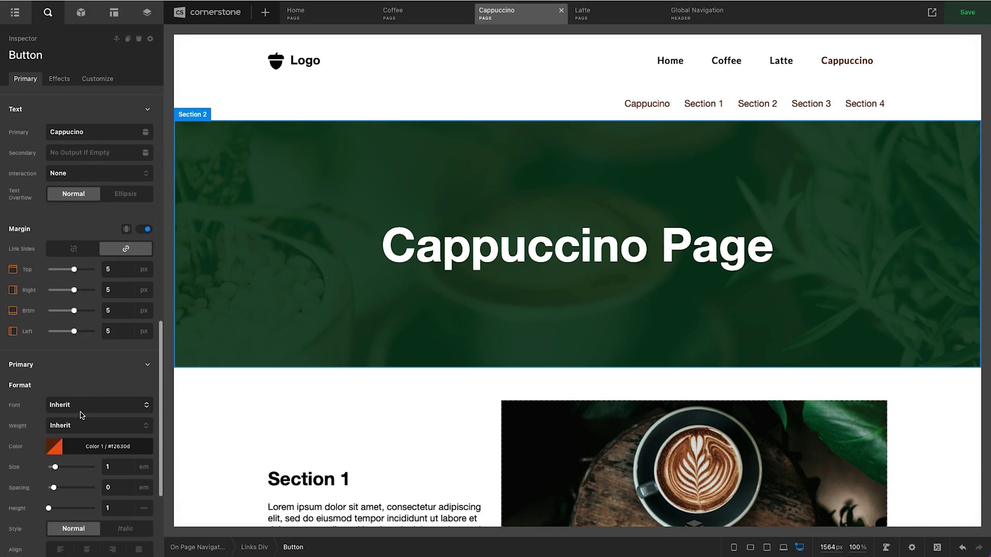
click(97, 447)
triple_click(114, 413)
text(#03341c)
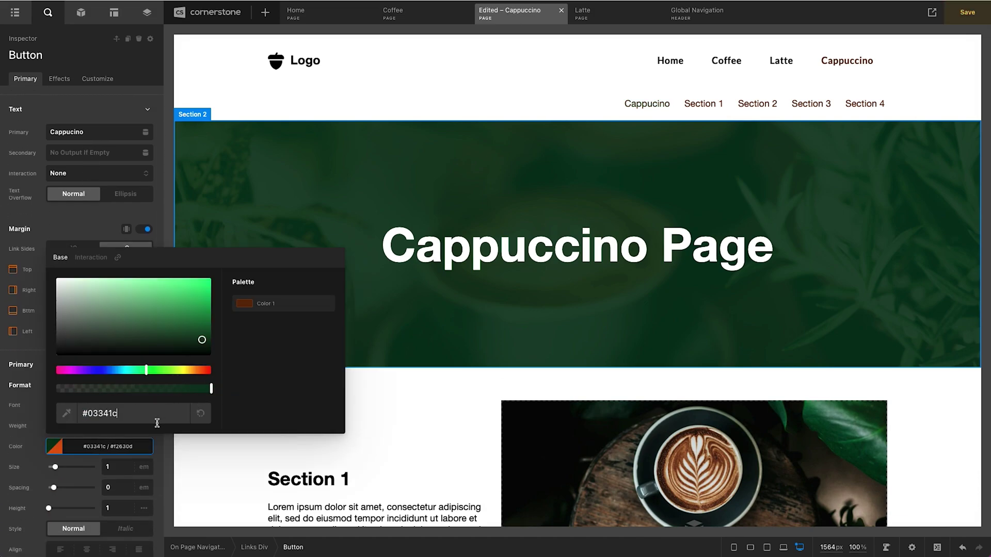
click(643, 103)
click(678, 106)
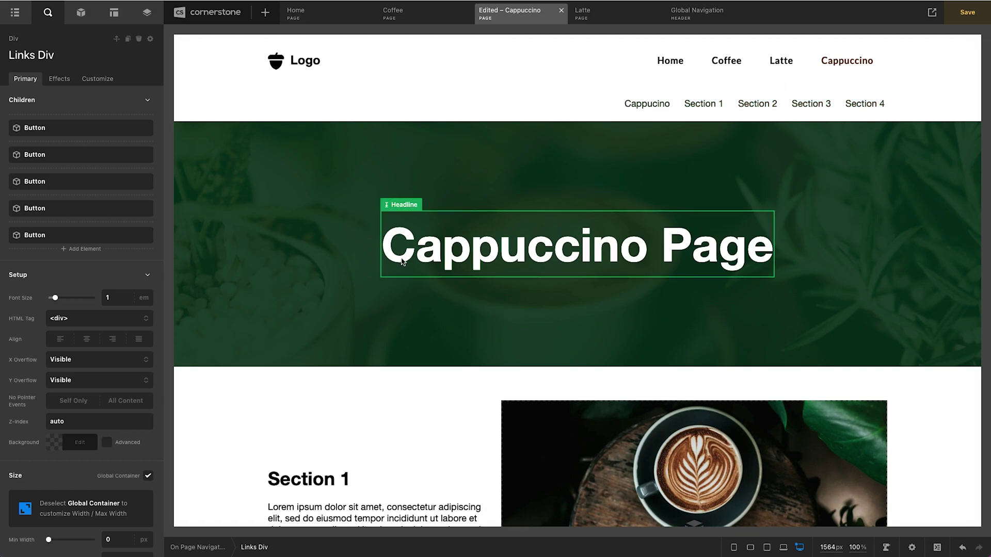
key(ctrl+s)
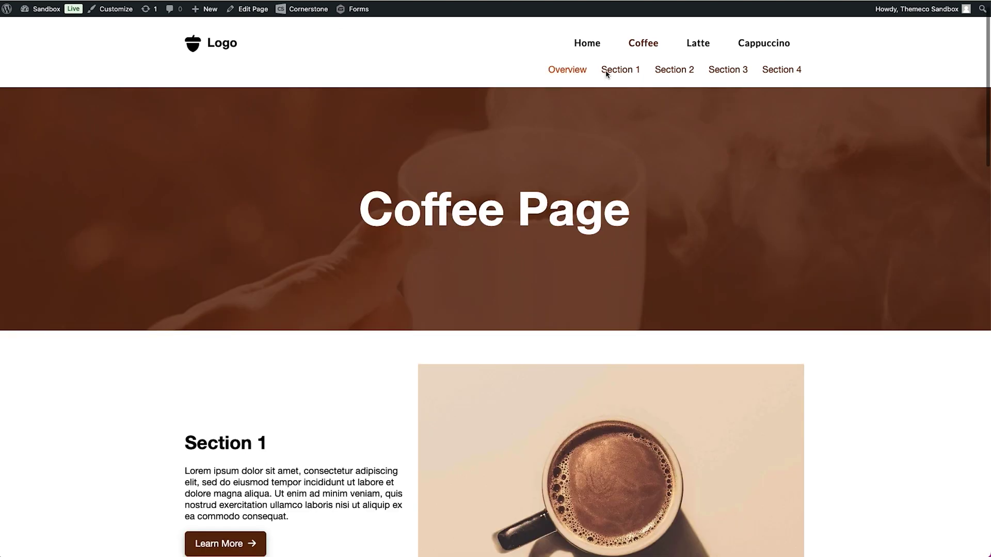
On the live site, test the Coffee page's Section 1–4 and Overview jump links.
click(586, 43)
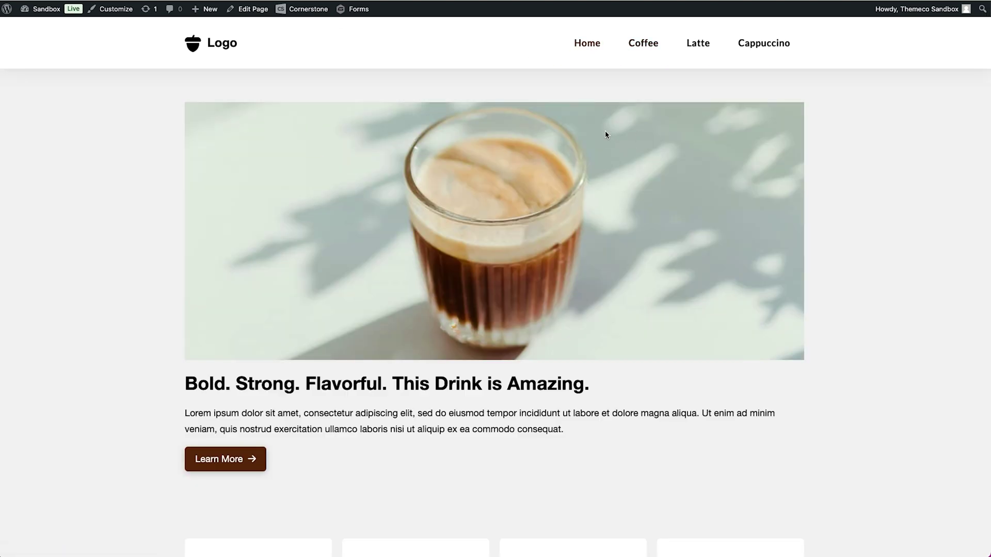
scroll(605, 131, down, 10)
scroll(604, 131, up, 10)
click(638, 45)
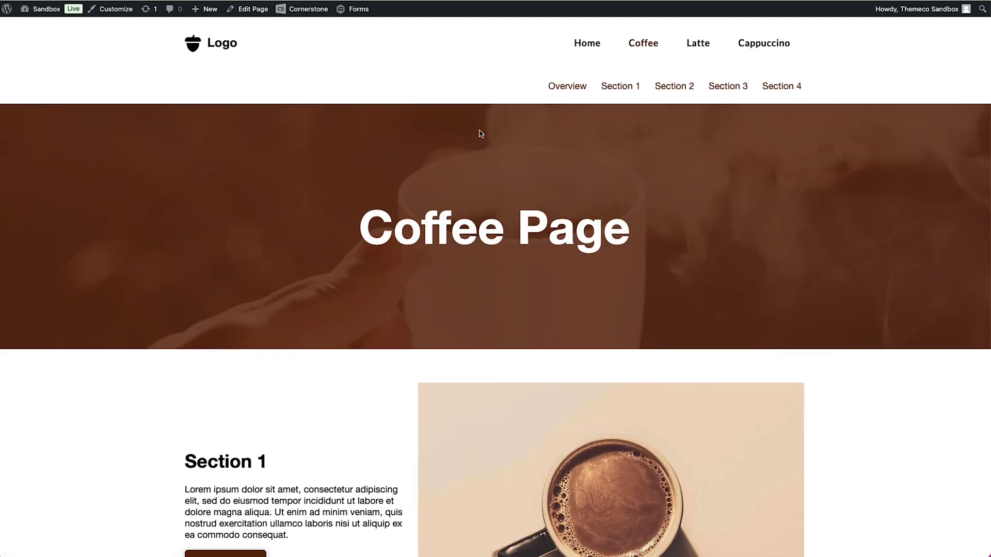
click(604, 89)
click(664, 71)
click(728, 71)
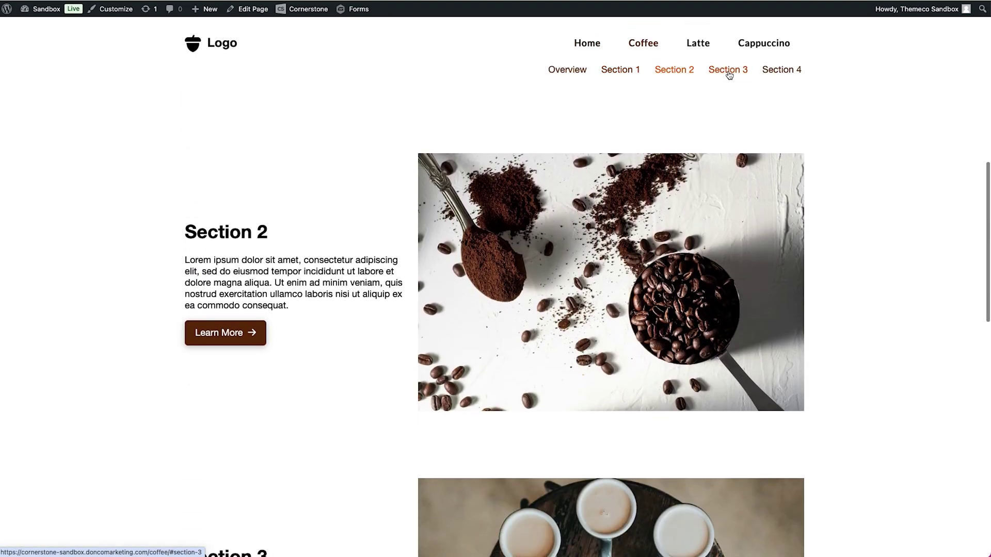
click(773, 72)
click(568, 69)
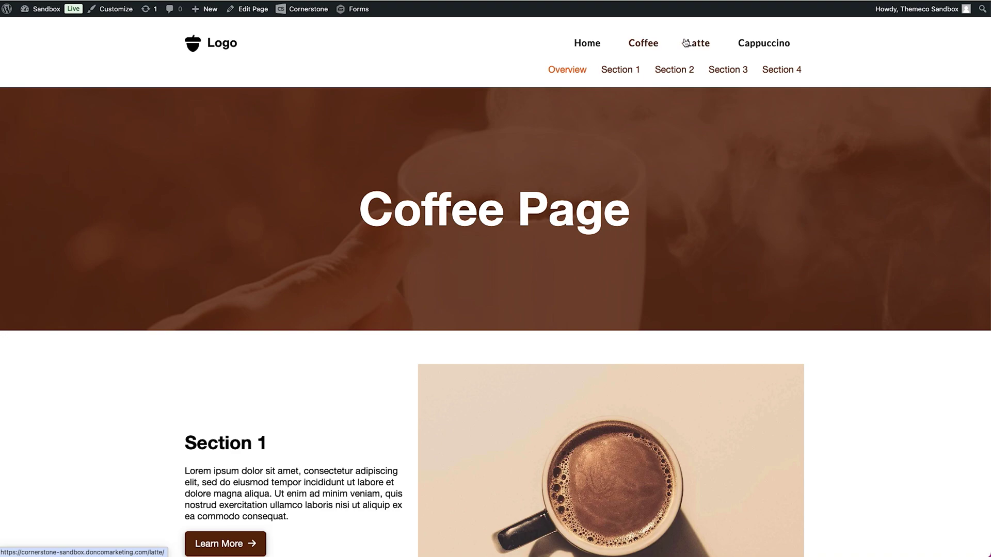
Test the Latte page's Overview and Section 1–4 jump links.
click(685, 42)
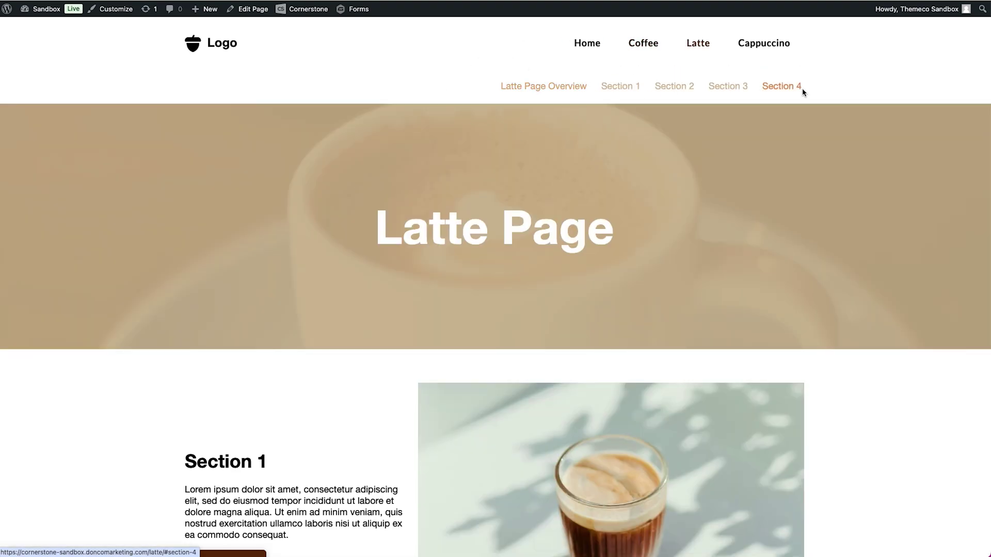
click(544, 90)
click(629, 69)
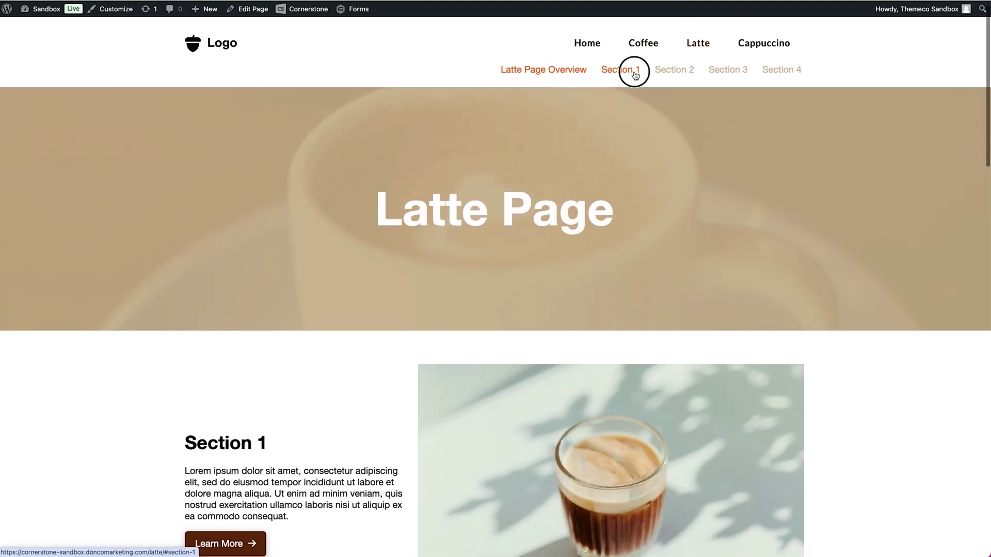
click(668, 71)
click(725, 73)
click(777, 70)
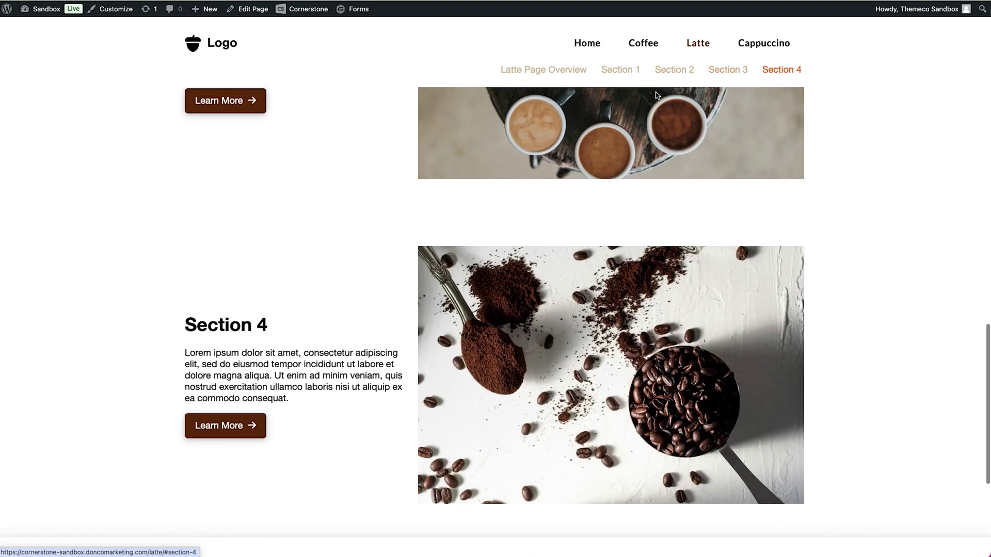
click(559, 76)
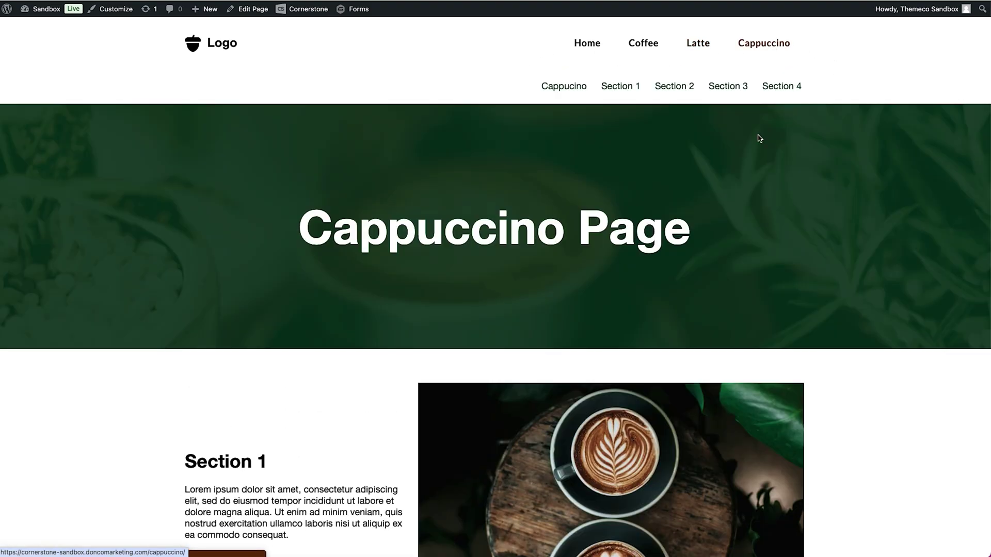
Test the Cappuccino page's Section 1, 3, 4 and overview jump links.
click(609, 86)
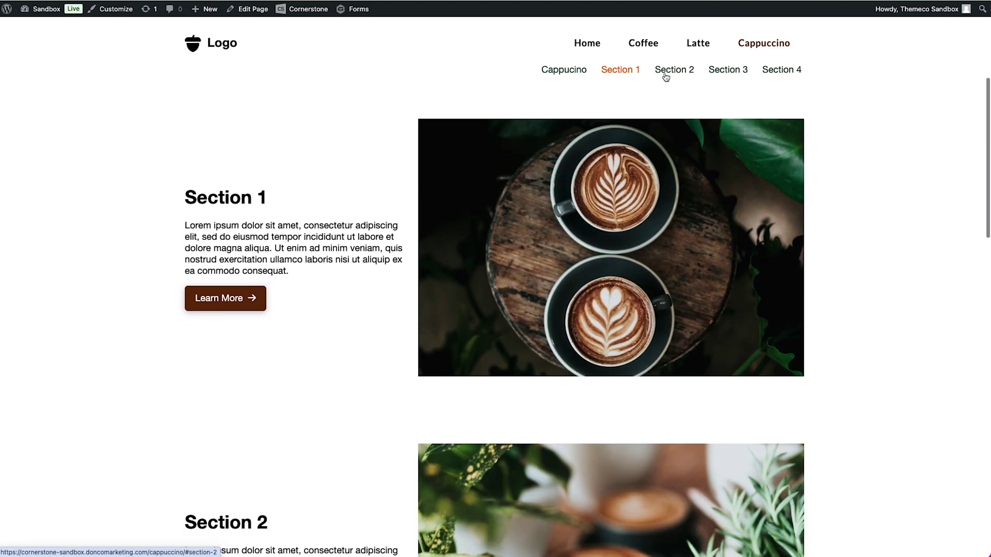
click(715, 70)
click(781, 71)
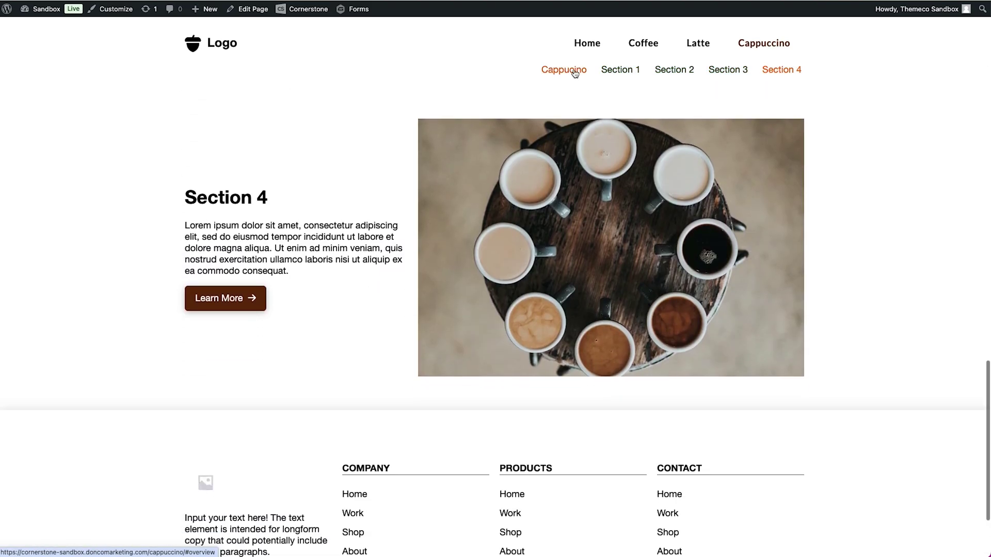
click(570, 73)
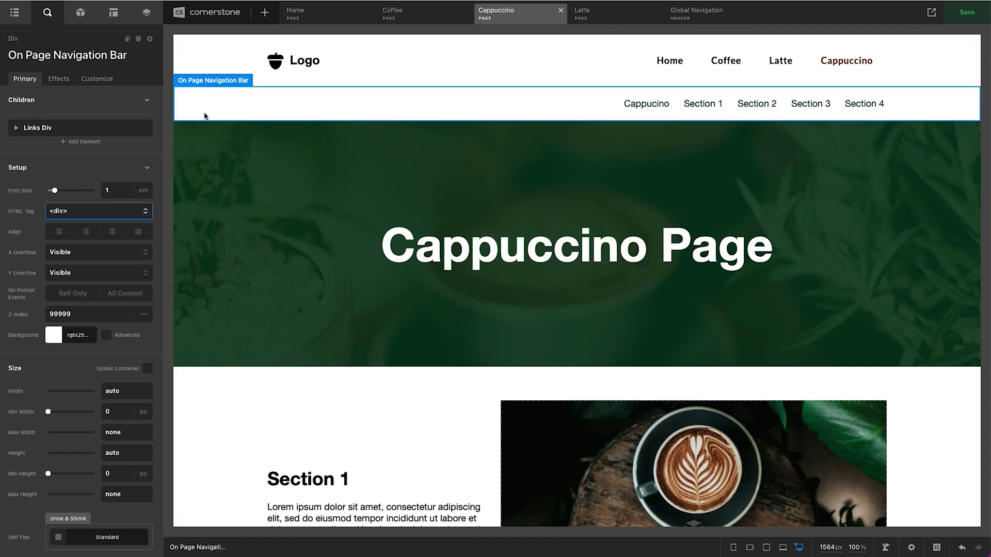
Change the On Page Navigation Bar's HTML tag from <div> to <nav>.
click(204, 114)
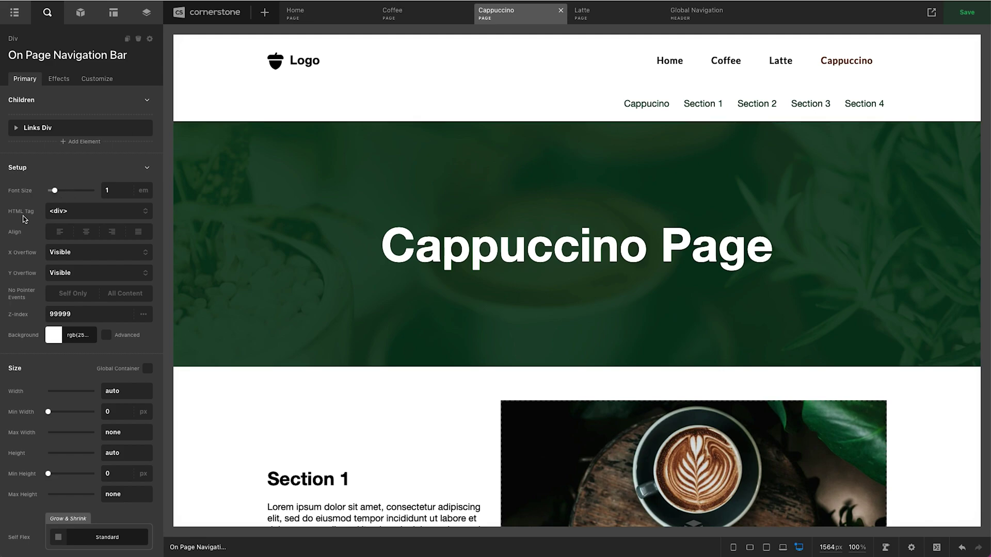
click(75, 216)
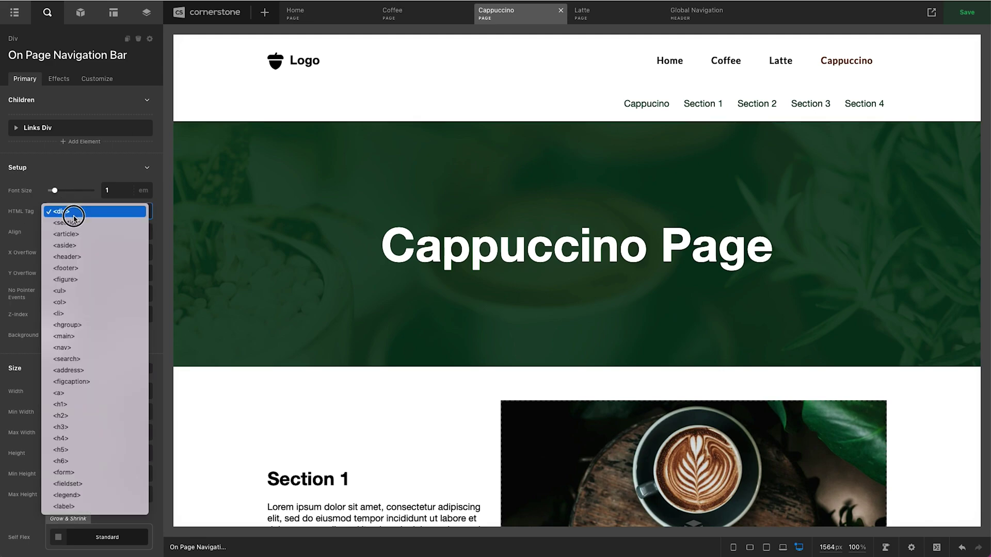
click(66, 348)
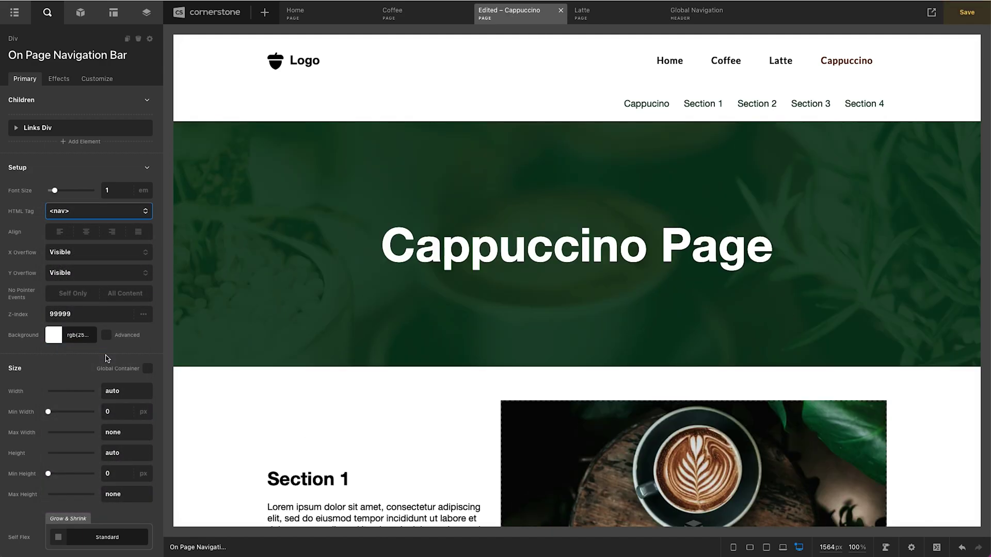